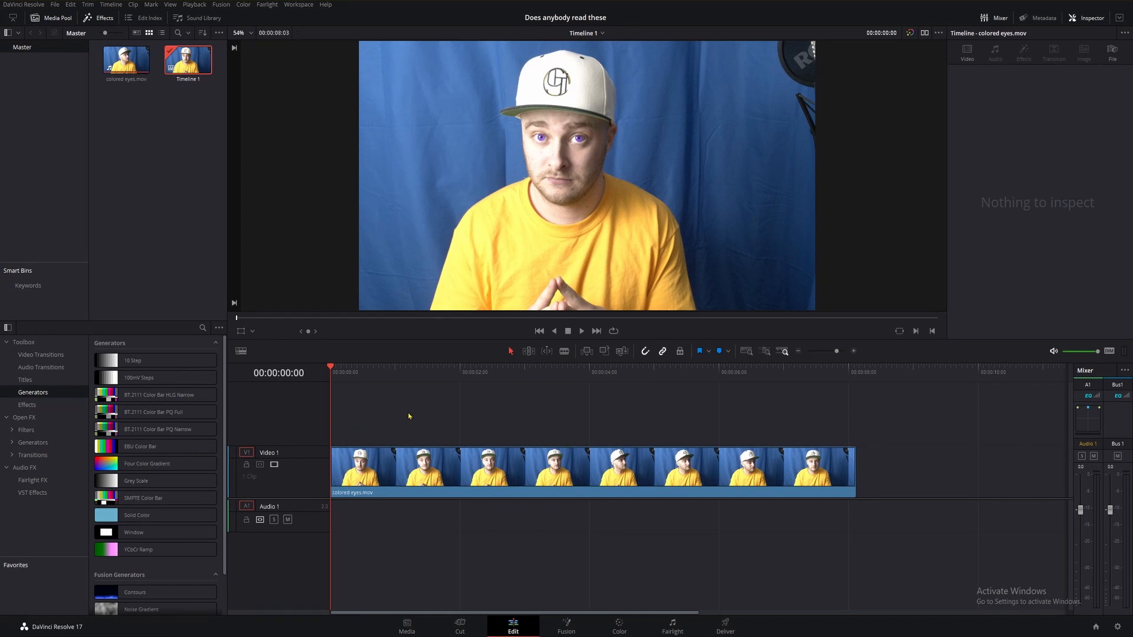
# Open the timeline clip in the Fusion page and return the playhead to the first frame.
pyautogui.click(470, 470)
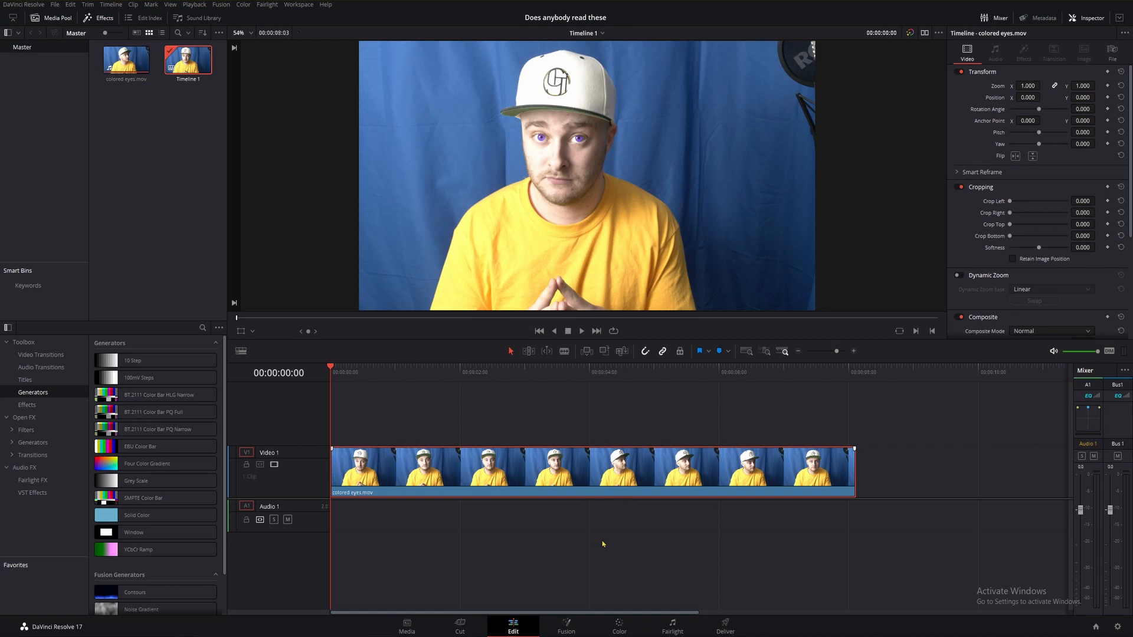
pyautogui.click(428, 371)
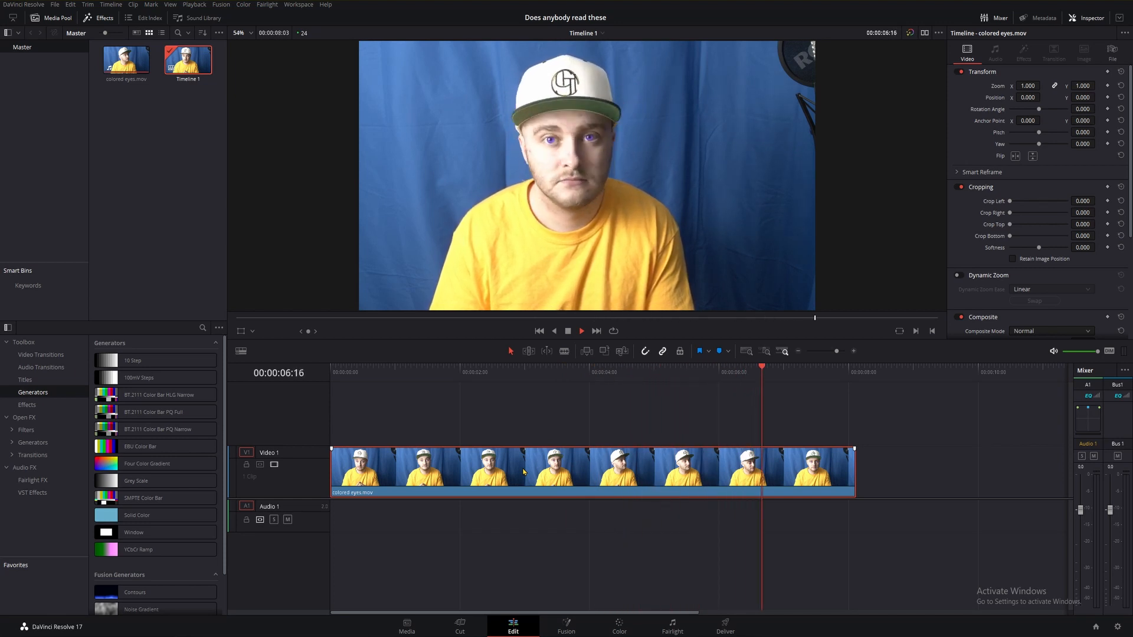
pyautogui.click(567, 626)
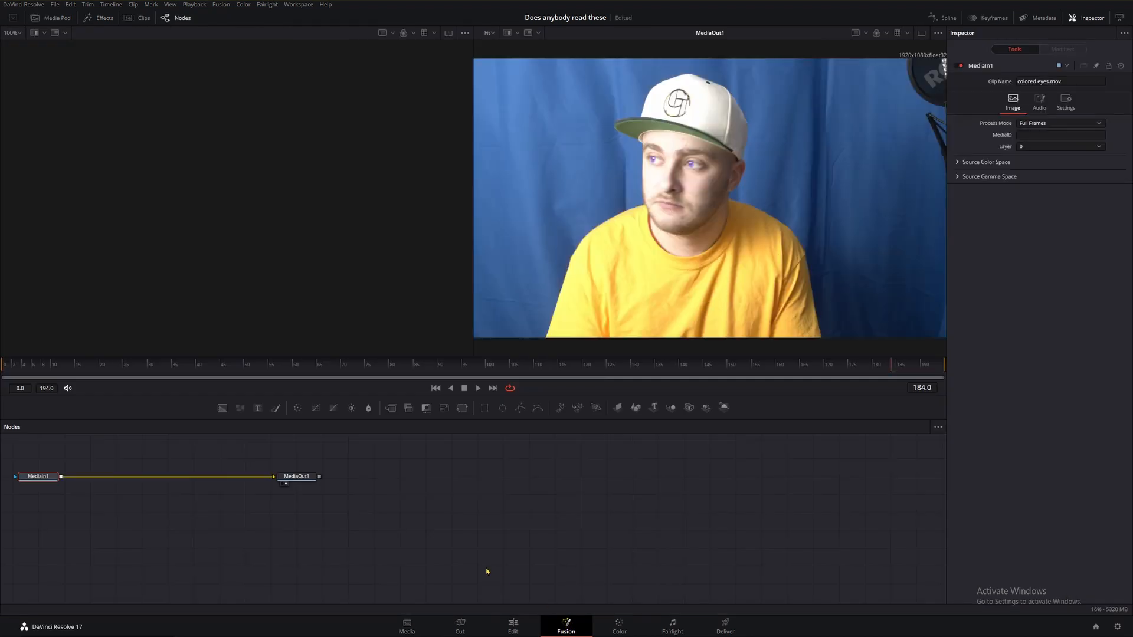
pyautogui.moveTo(354, 529)
pyautogui.mouseDown()
pyautogui.moveTo(26, 445)
pyautogui.moveTo(327, 510)
pyautogui.moveTo(311, 510)
pyautogui.mouseUp()
pyautogui.click(358, 491)
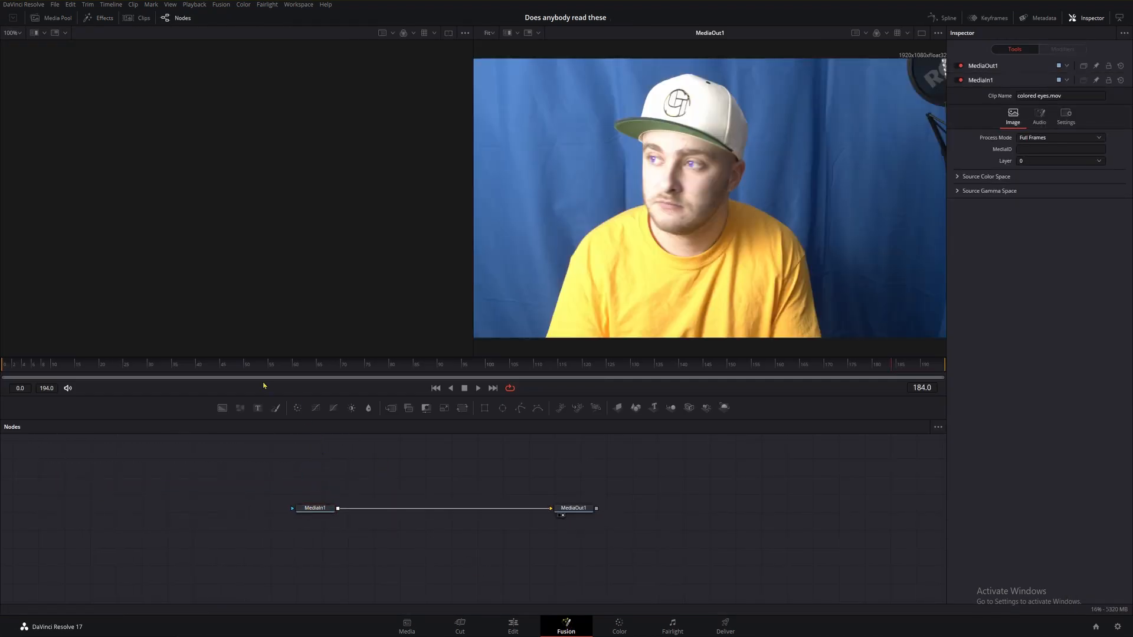
pyautogui.moveTo(23, 365); pyautogui.dragTo(3, 366)
pyautogui.moveTo(315, 508); pyautogui.dragTo(299, 514)
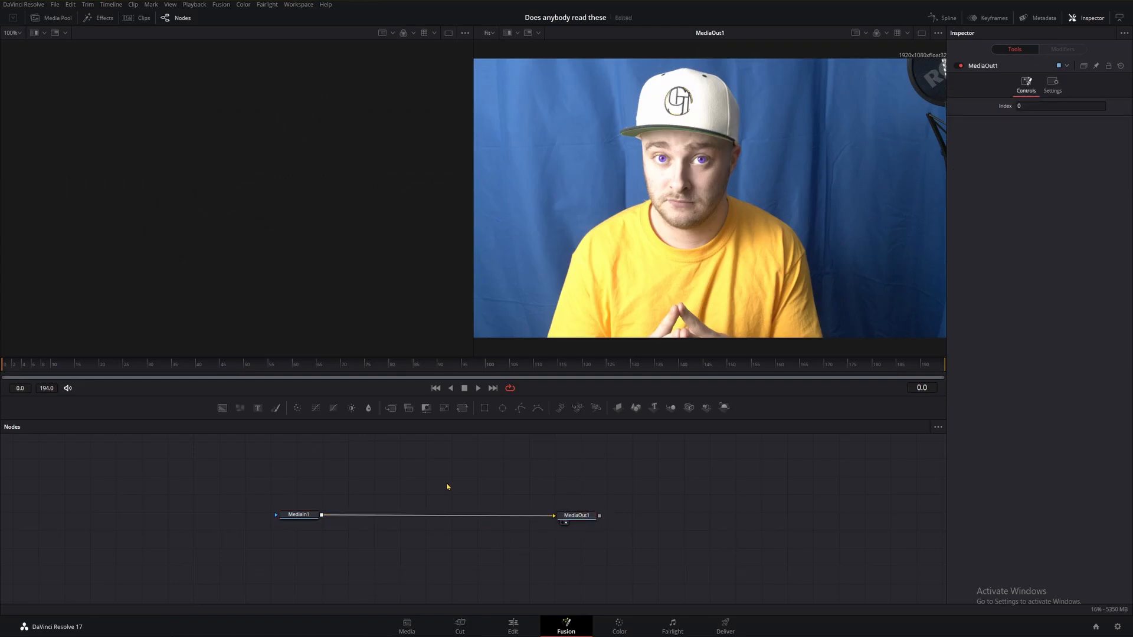
# Add a Color Corrector node to the Fusion composition.
pyautogui.hotkey('shift', 'space')
pyautogui.write('color corrector')
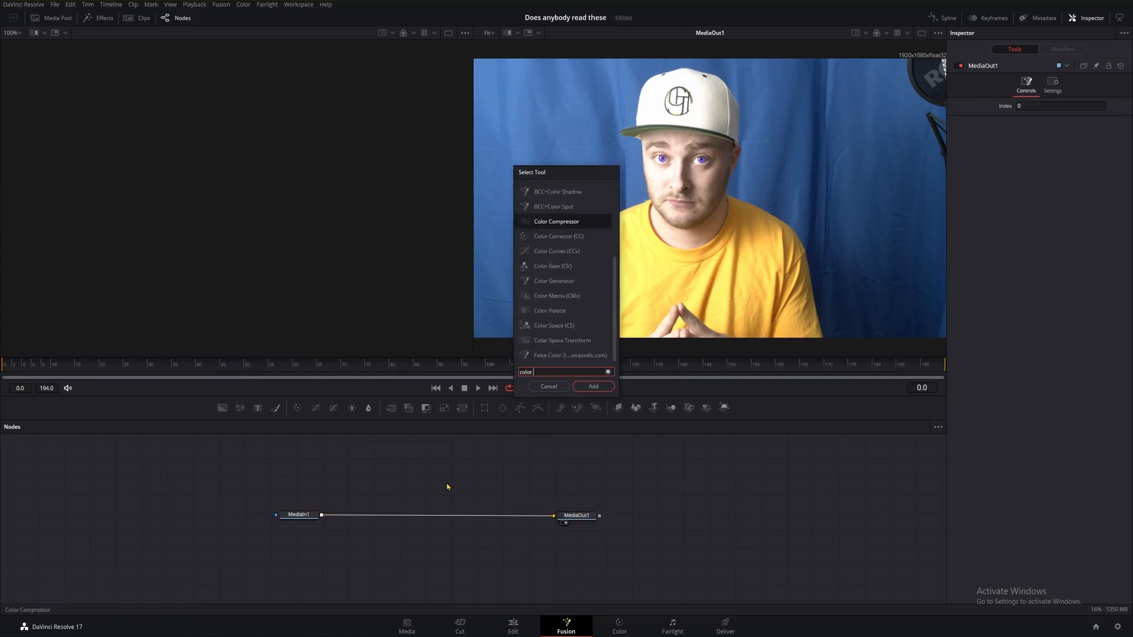
pyautogui.press('Return')
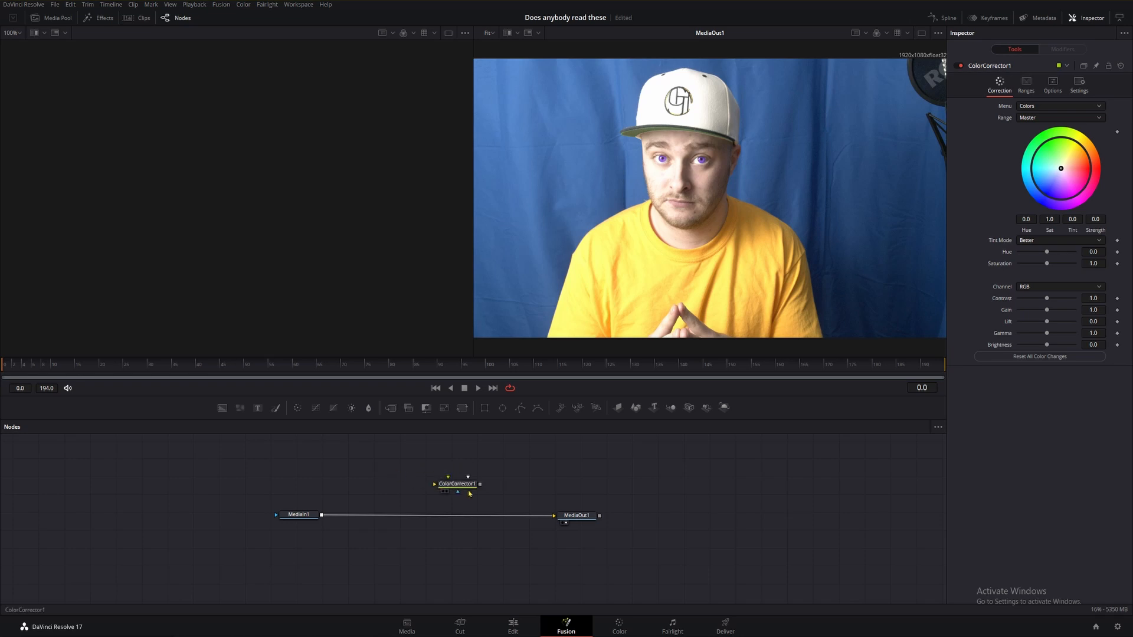
# Add a Tracker node to the composition.
pyautogui.moveTo(449, 481); pyautogui.dragTo(355, 467)
pyautogui.hotkey('shift', 'space')
pyautogui.write('tracker')
pyautogui.click(564, 223)
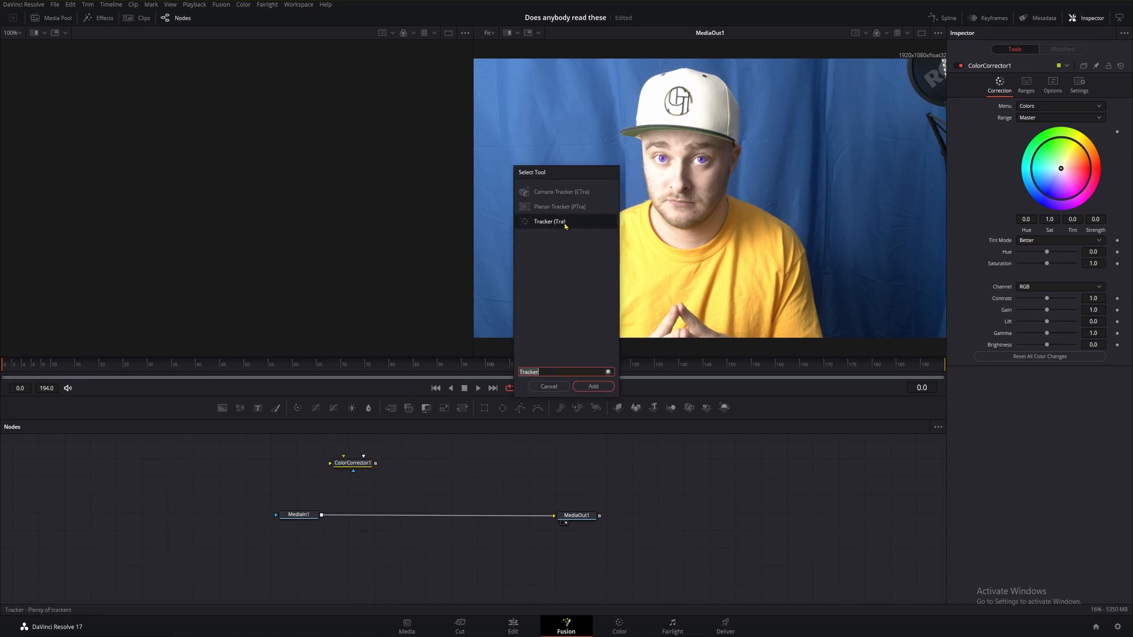
pyautogui.click(593, 387)
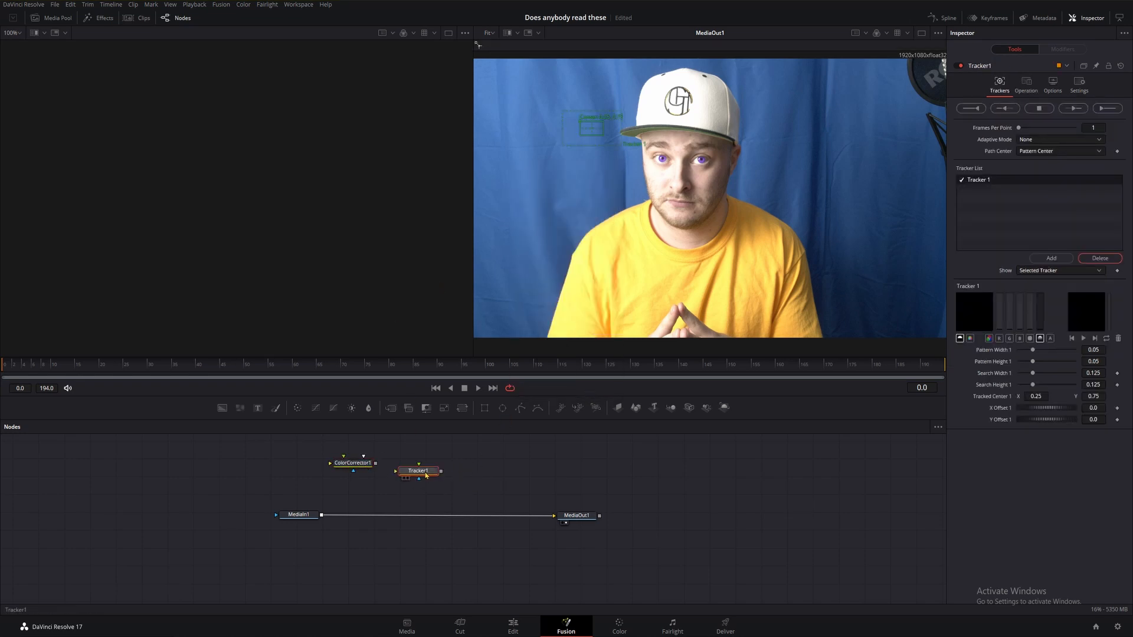
# Insert the Color Corrector between MediaIn1 and MediaOut1 and raise its contrast and saturation while adjusting lift and gain.
pyautogui.moveTo(354, 463); pyautogui.dragTo(389, 515)
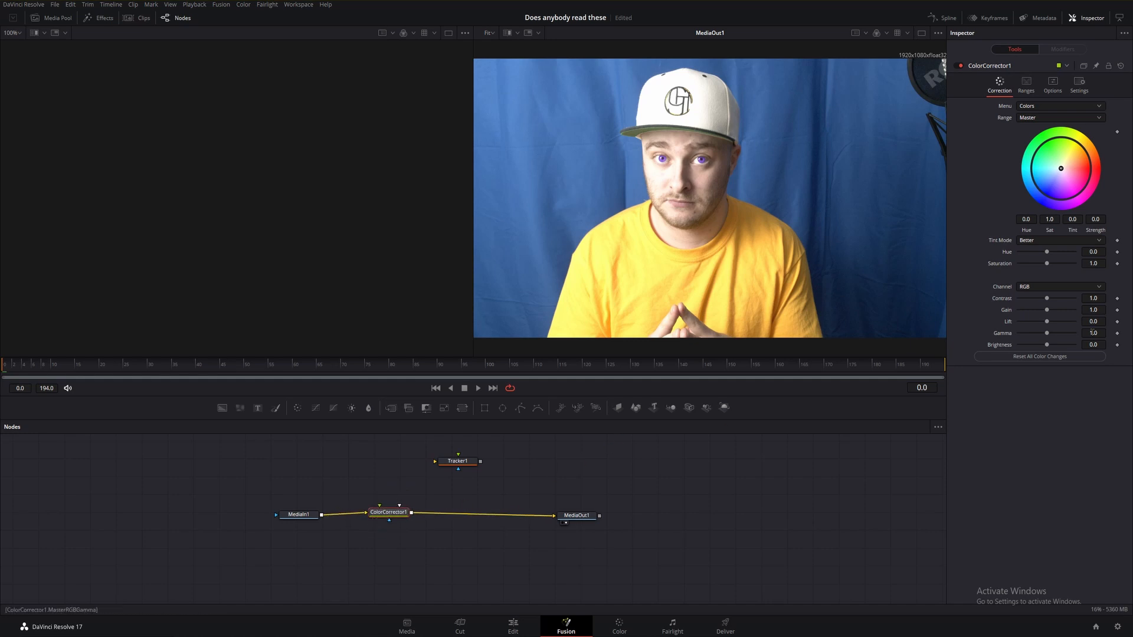
pyautogui.moveTo(1048, 301); pyautogui.dragTo(1043, 312)
pyautogui.moveTo(1047, 322); pyautogui.dragTo(1047, 346)
pyautogui.moveTo(1047, 265); pyautogui.dragTo(1052, 268)
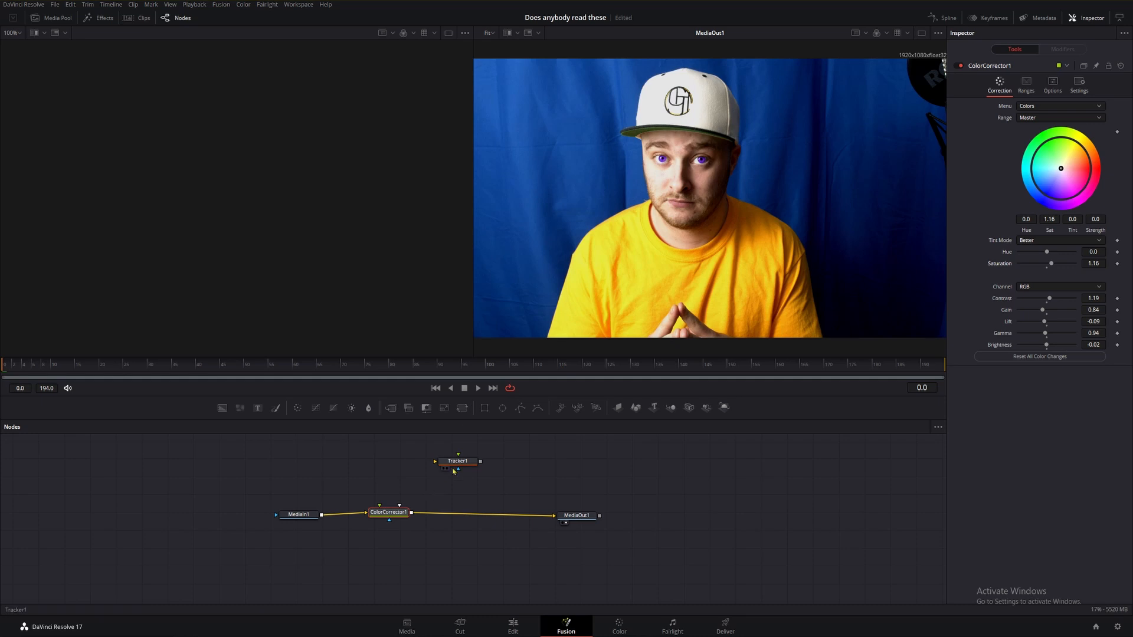
# Insert the Tracker after the Color Corrector and place its tracking box over the eye on the left of the frame.
pyautogui.moveTo(453, 471); pyautogui.dragTo(488, 512)
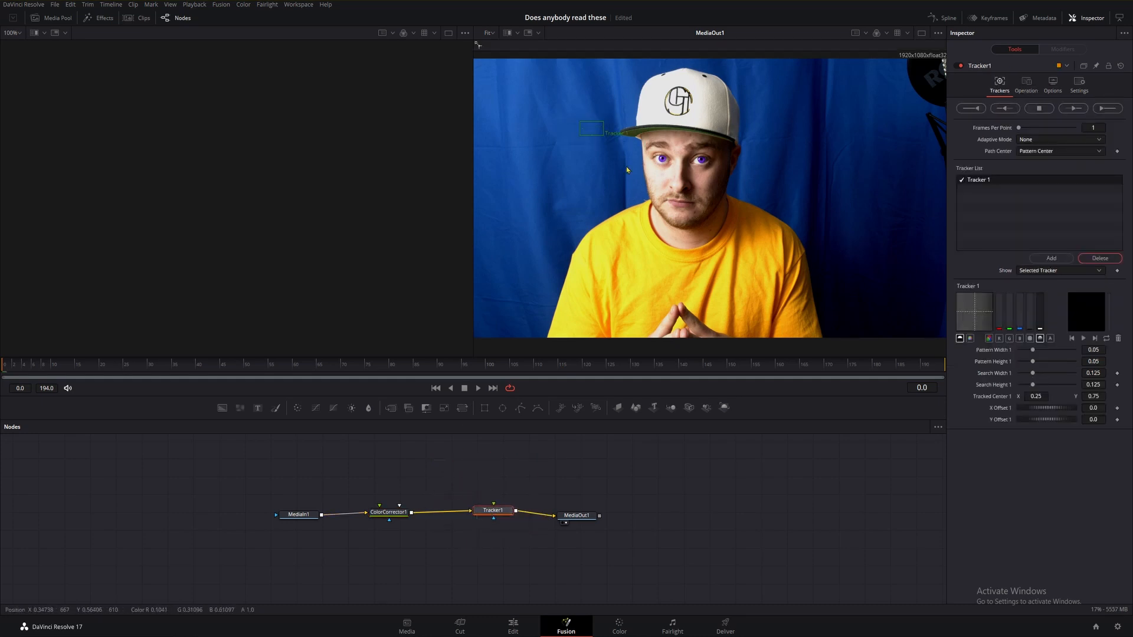
pyautogui.moveTo(592, 142); pyautogui.dragTo(663, 159)
pyautogui.scroll(10, 664, 160)
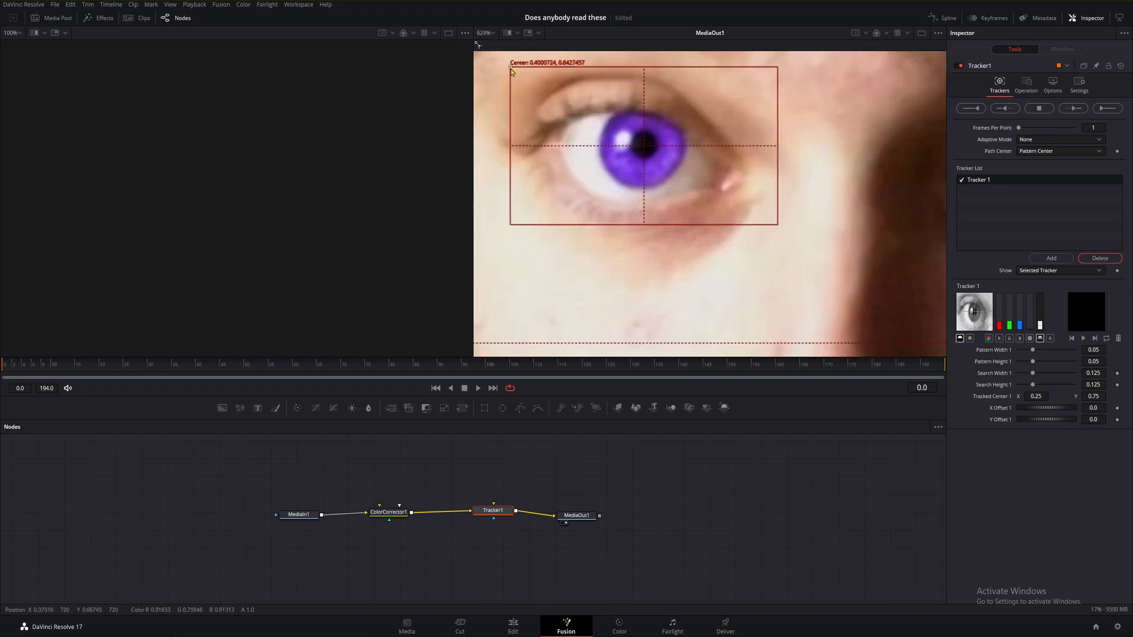
pyautogui.moveTo(511, 69); pyautogui.dragTo(511, 68)
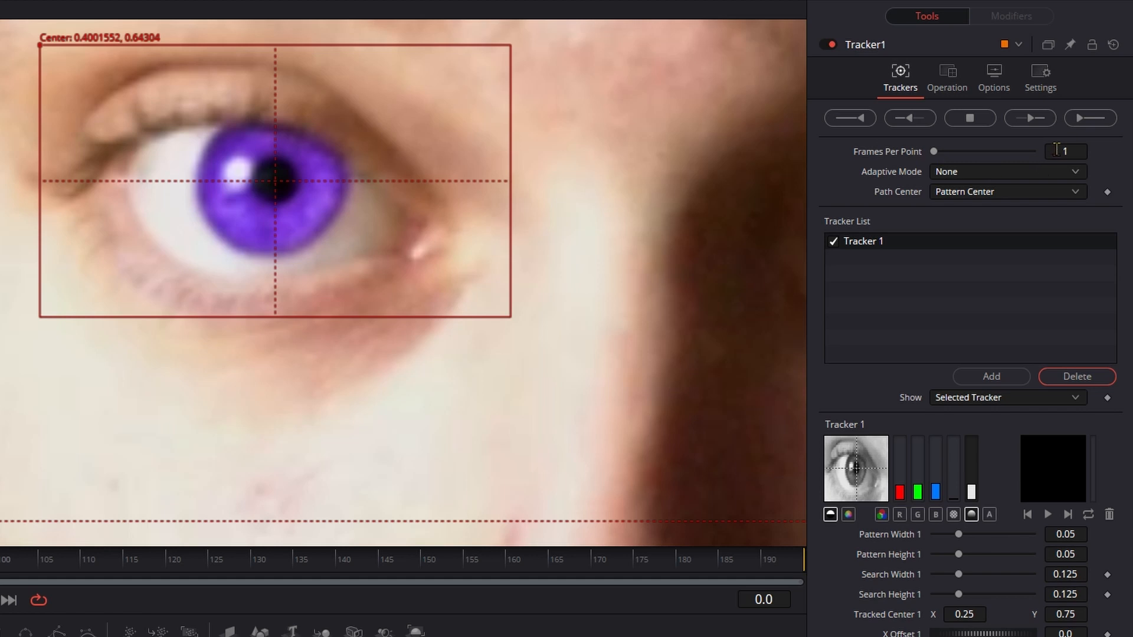
# Set the tracker's Adaptive Mode to Best match and its Match Tolerance to 0.04.
pyautogui.click(950, 173)
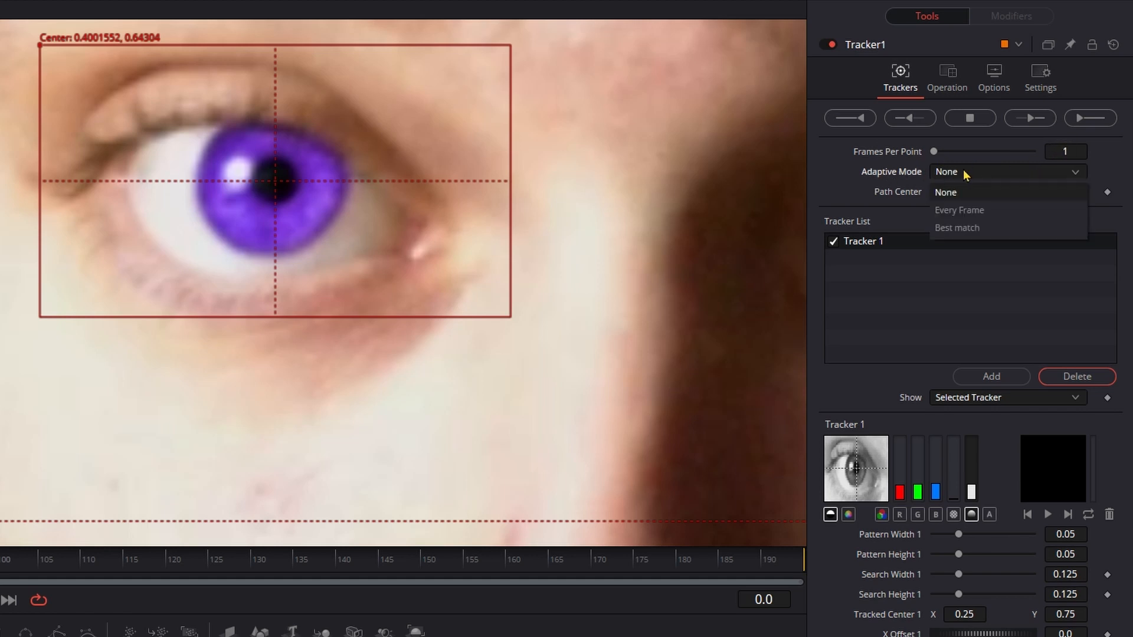
pyautogui.click(964, 230)
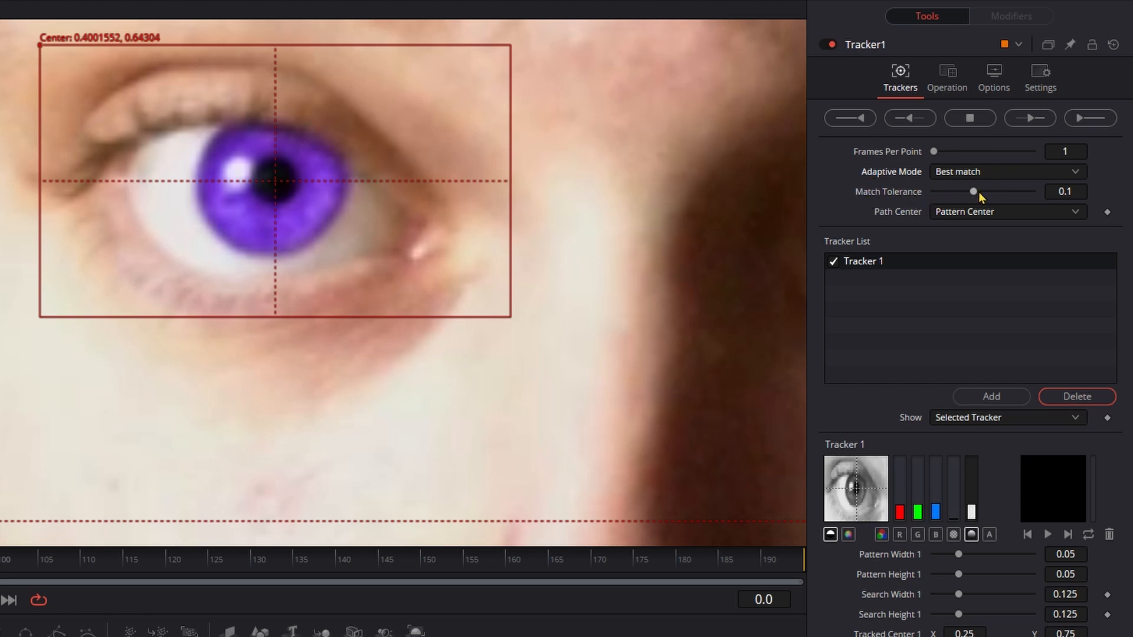
pyautogui.click(1064, 191)
pyautogui.write('.04')
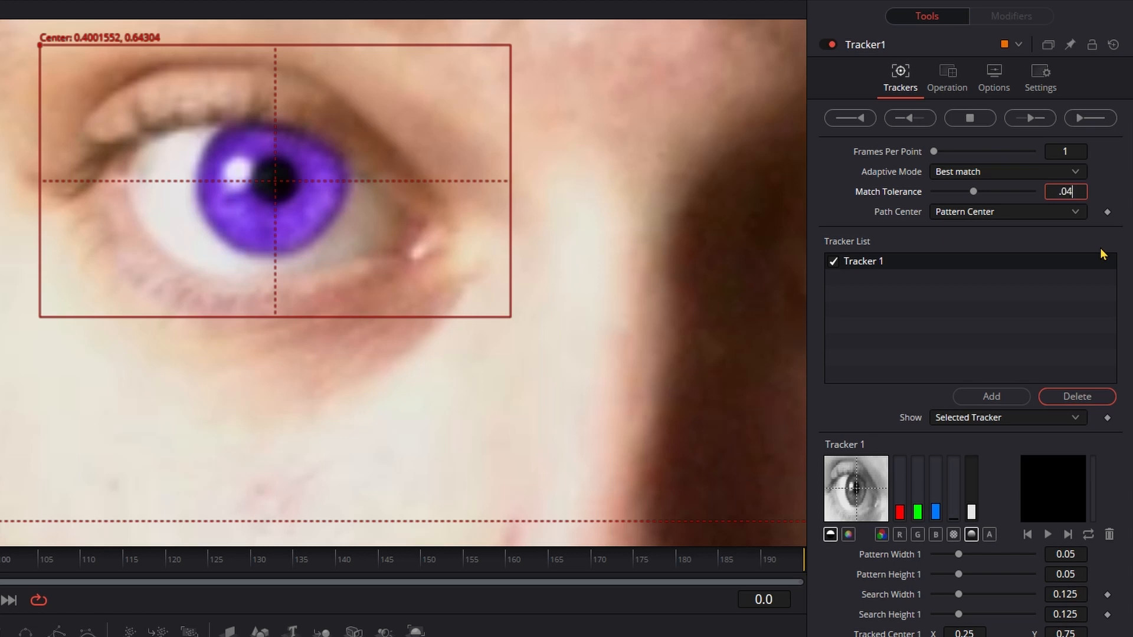
pyautogui.hotkey('shift', 'Tab')
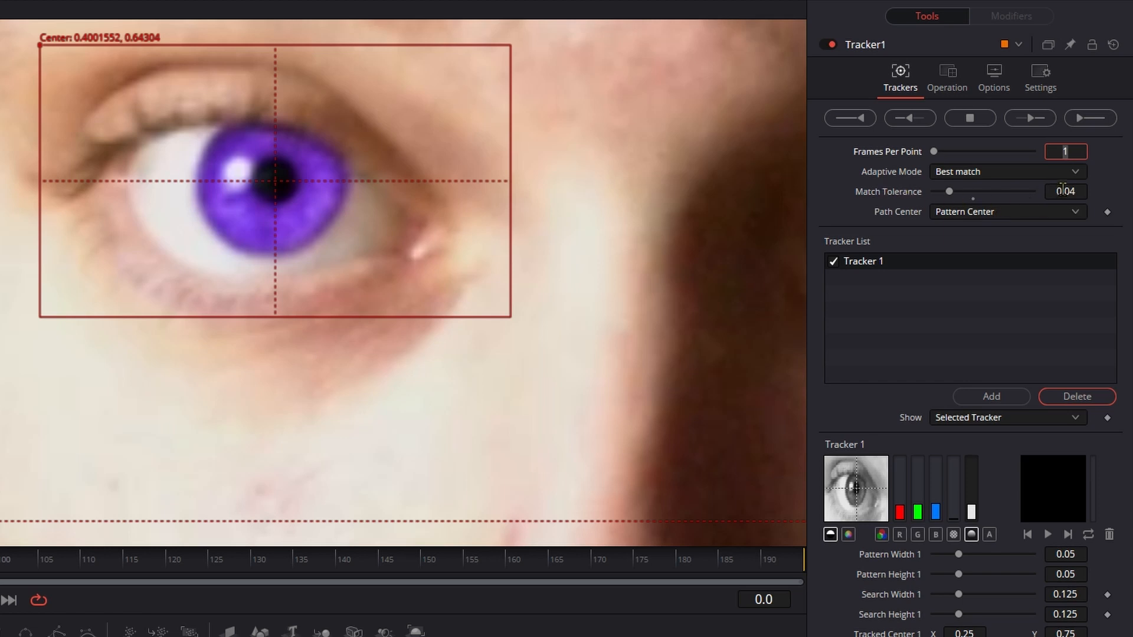
# Set the tracker's Path Center to Track Center (Append) and tidy the node positions.
pyautogui.click(965, 211)
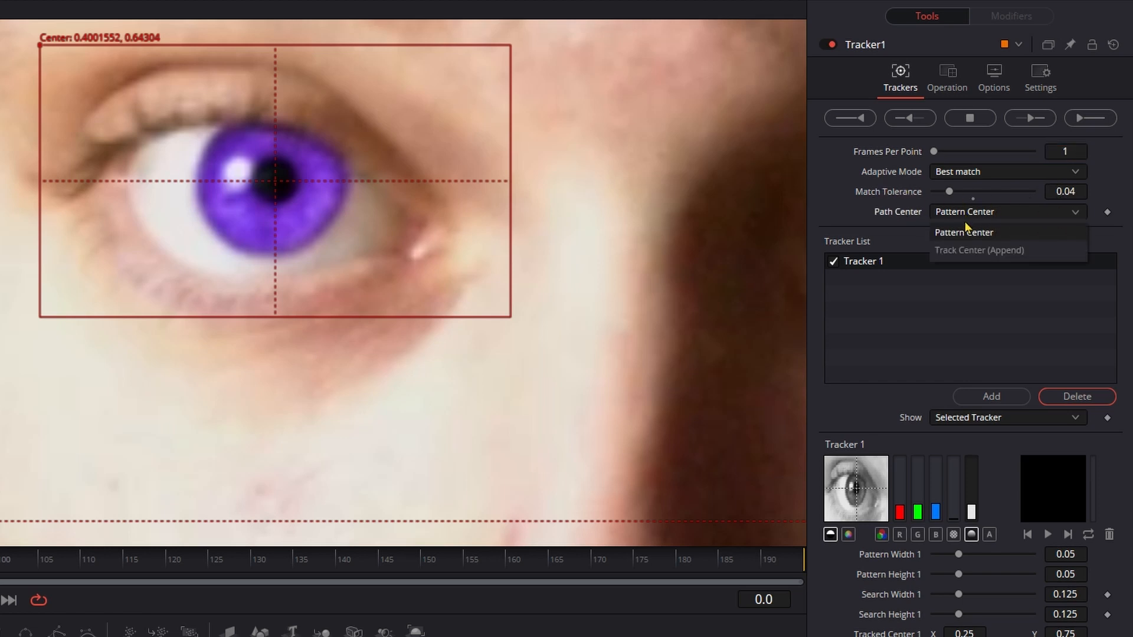
pyautogui.click(973, 252)
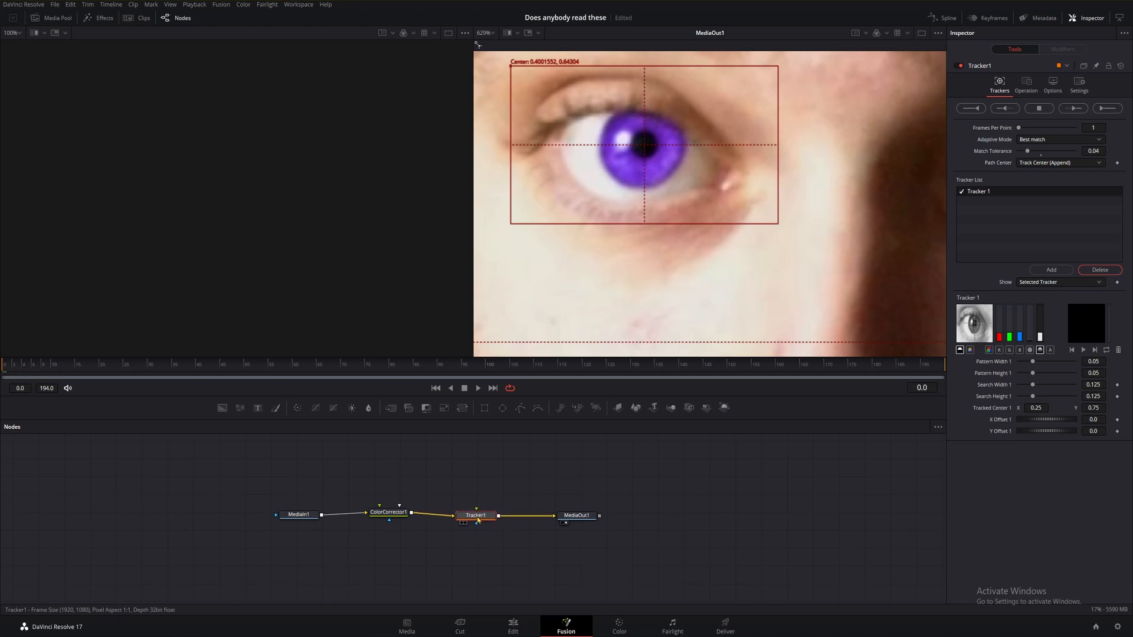
pyautogui.moveTo(478, 520); pyautogui.dragTo(480, 518)
pyautogui.moveTo(387, 516); pyautogui.dragTo(389, 519)
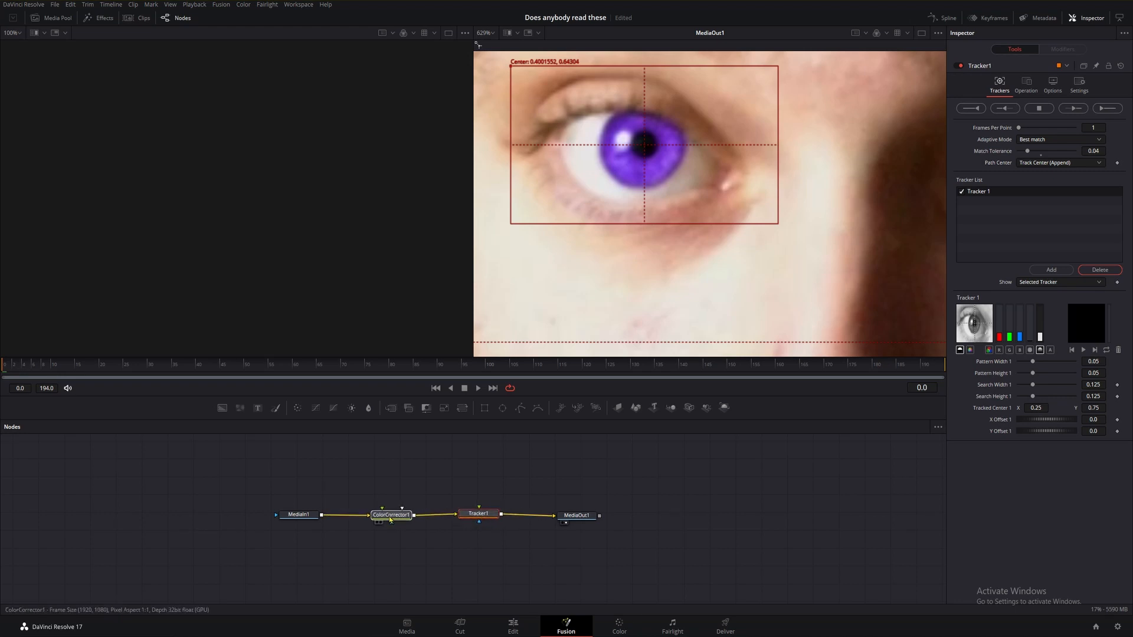
# Go to frame 30 and refine the tracking box's placement centred on the eye.
pyautogui.moveTo(482, 520); pyautogui.dragTo(478, 526)
pyautogui.moveTo(11, 366); pyautogui.dragTo(193, 374)
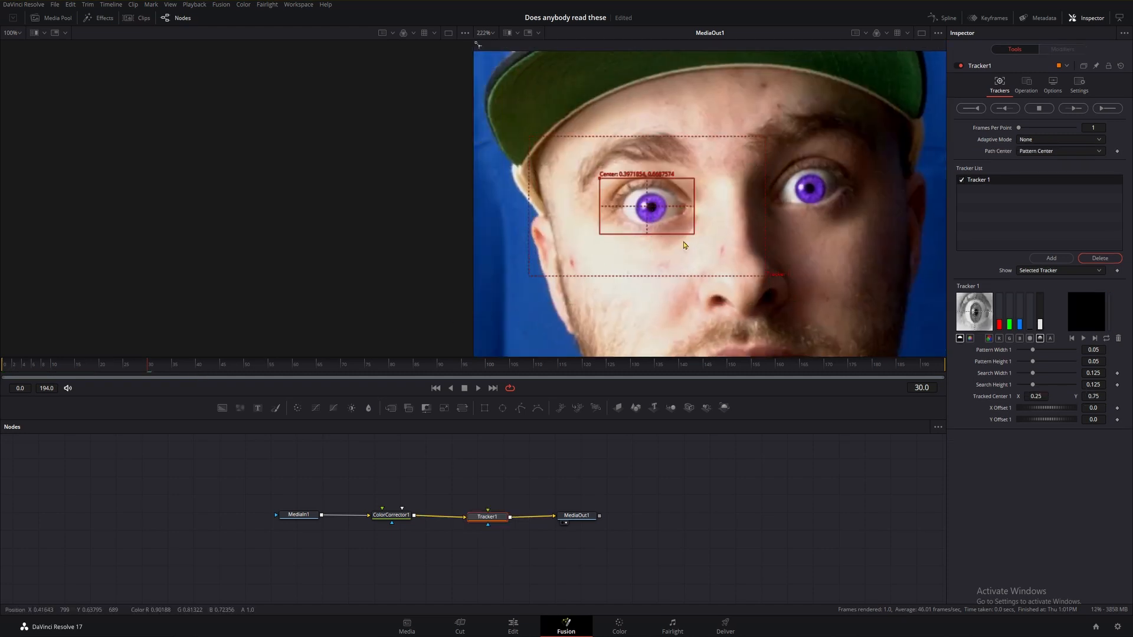
pyautogui.scroll(5, 684, 245)
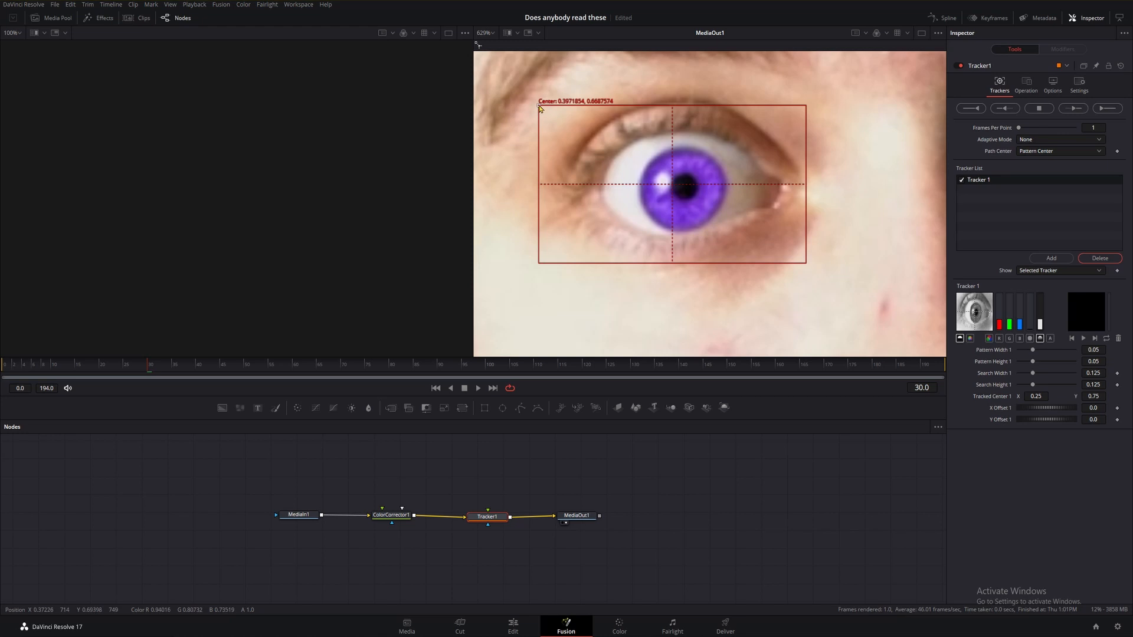
pyautogui.moveTo(538, 108); pyautogui.dragTo(551, 110)
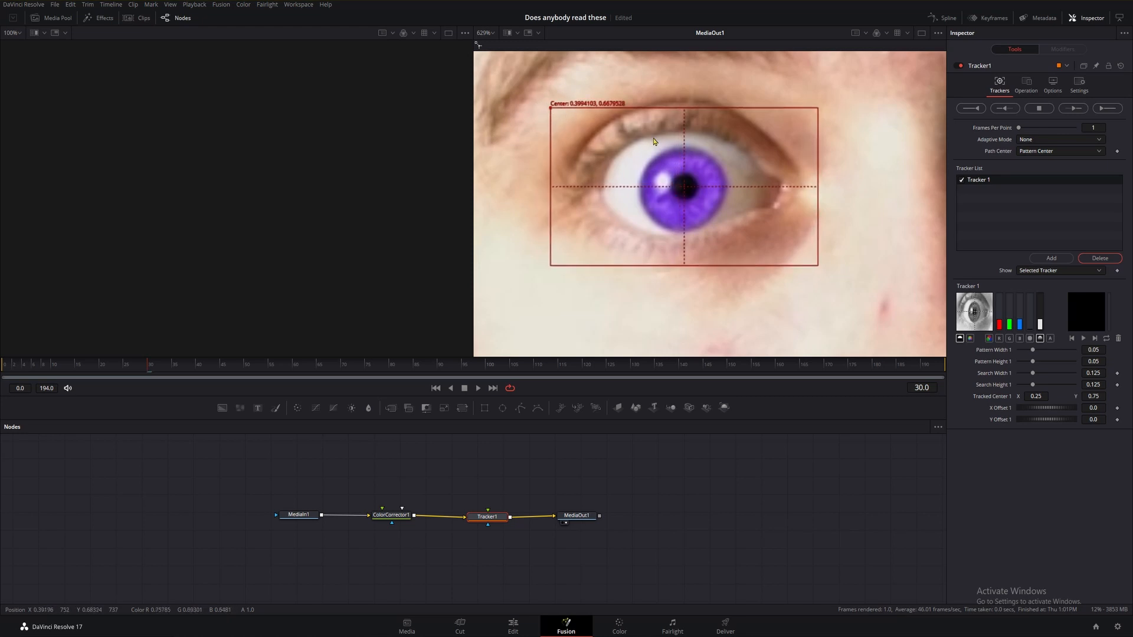
pyautogui.scroll(3, 693, 198)
pyautogui.scroll(-2, 669, 195)
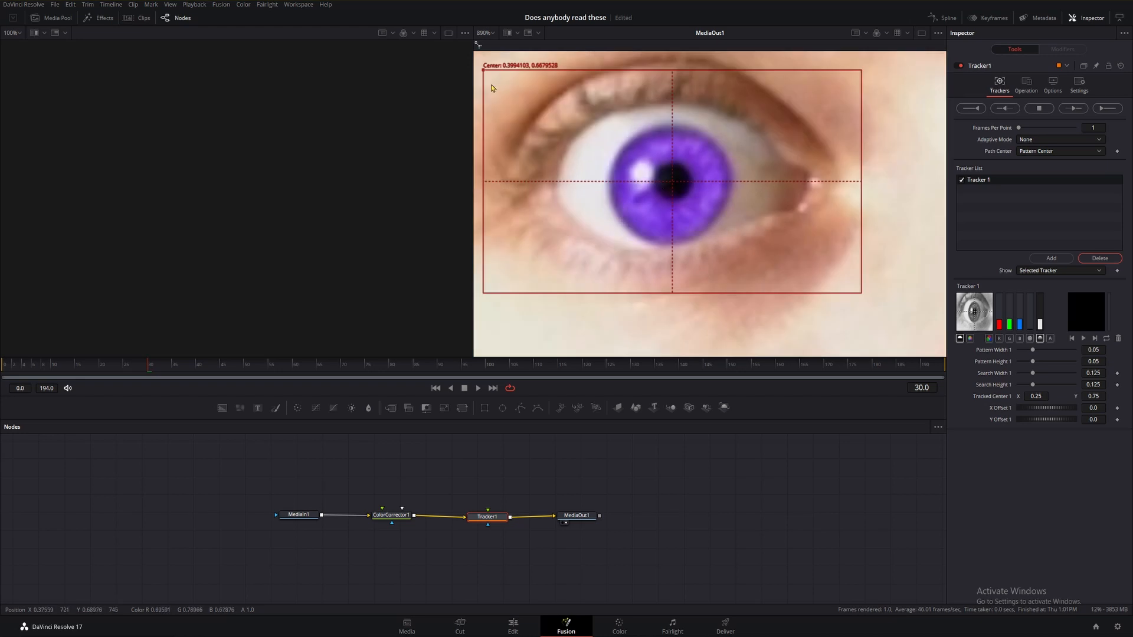
pyautogui.moveTo(484, 72); pyautogui.dragTo(486, 71)
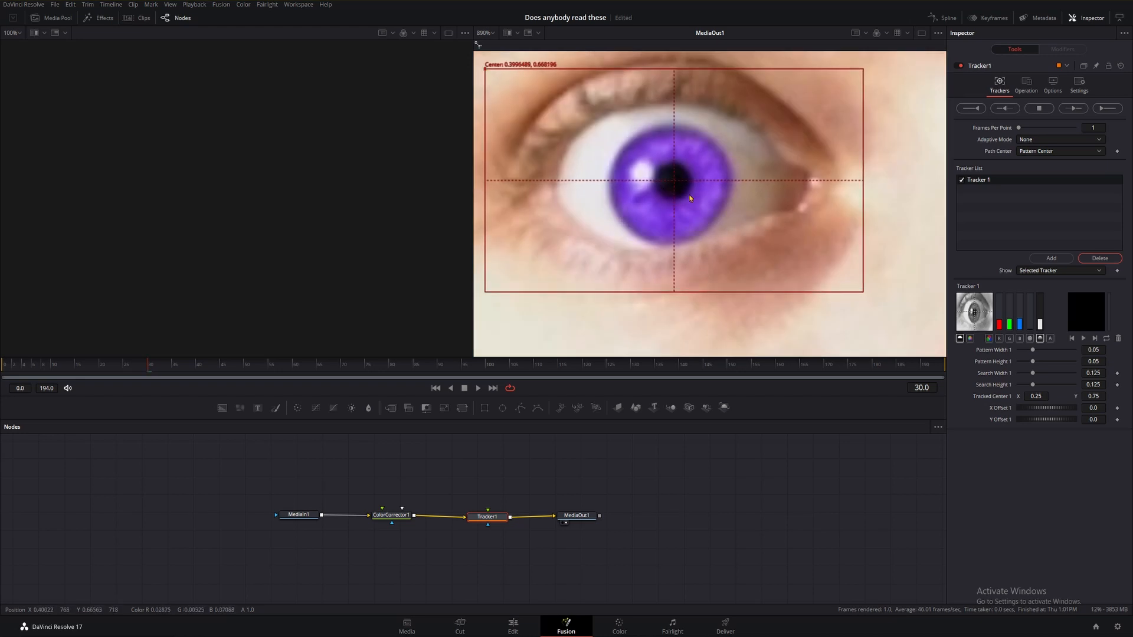
pyautogui.scroll(-5, 682, 185)
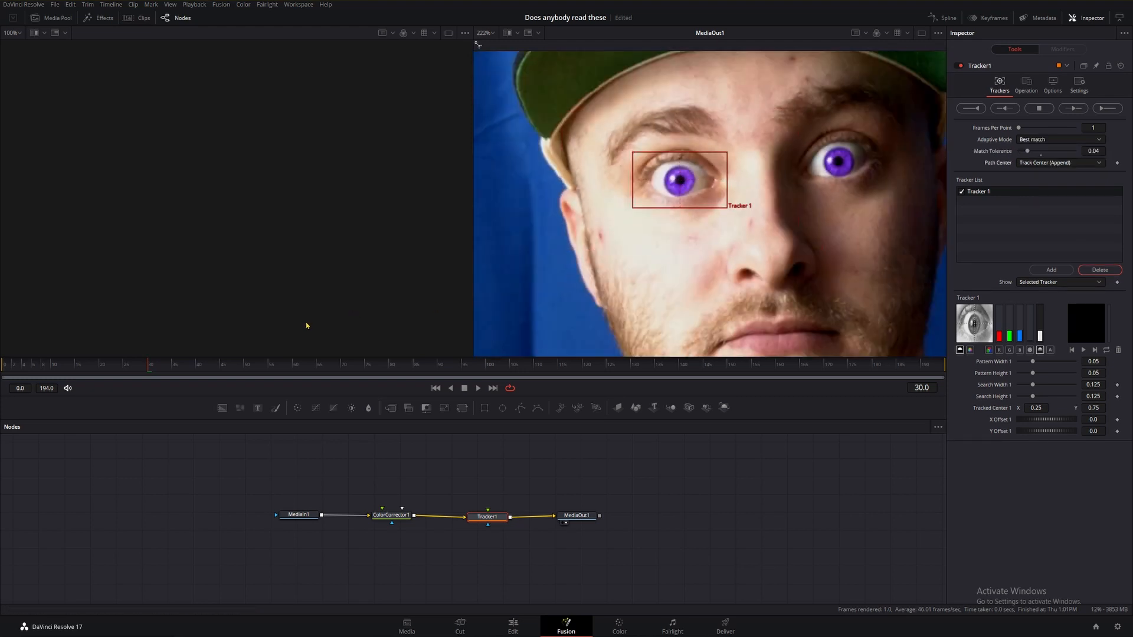
# Track the eye in reverse and forward from the current frame, then stop tracking.
pyautogui.click(1005, 108)
pyautogui.click(643, 338)
pyautogui.click(1072, 108)
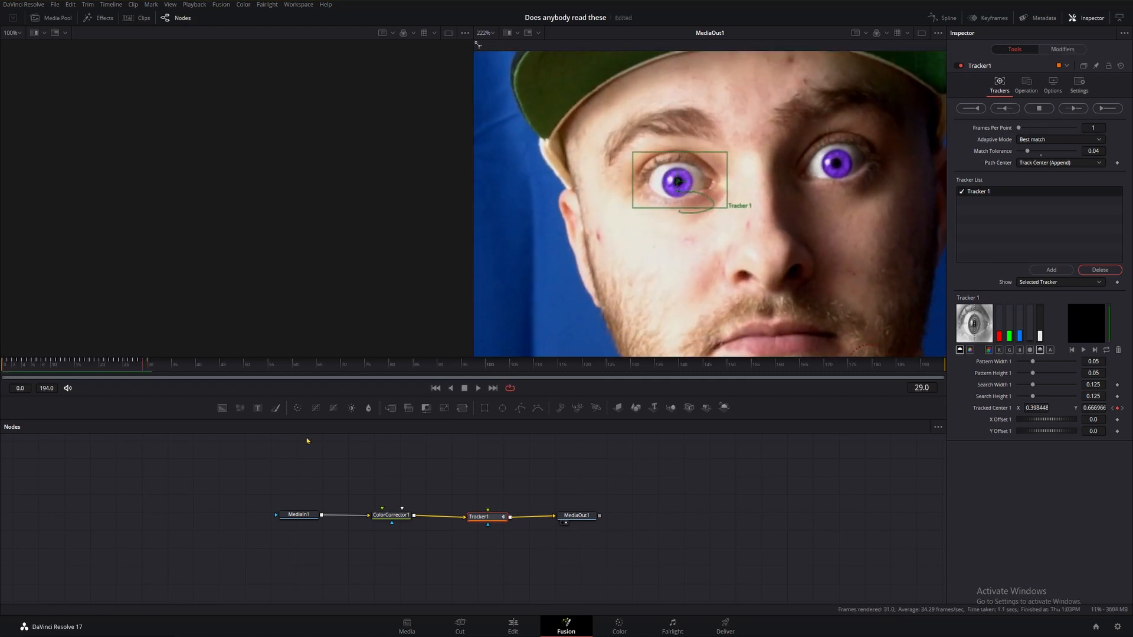
pyautogui.click(1039, 109)
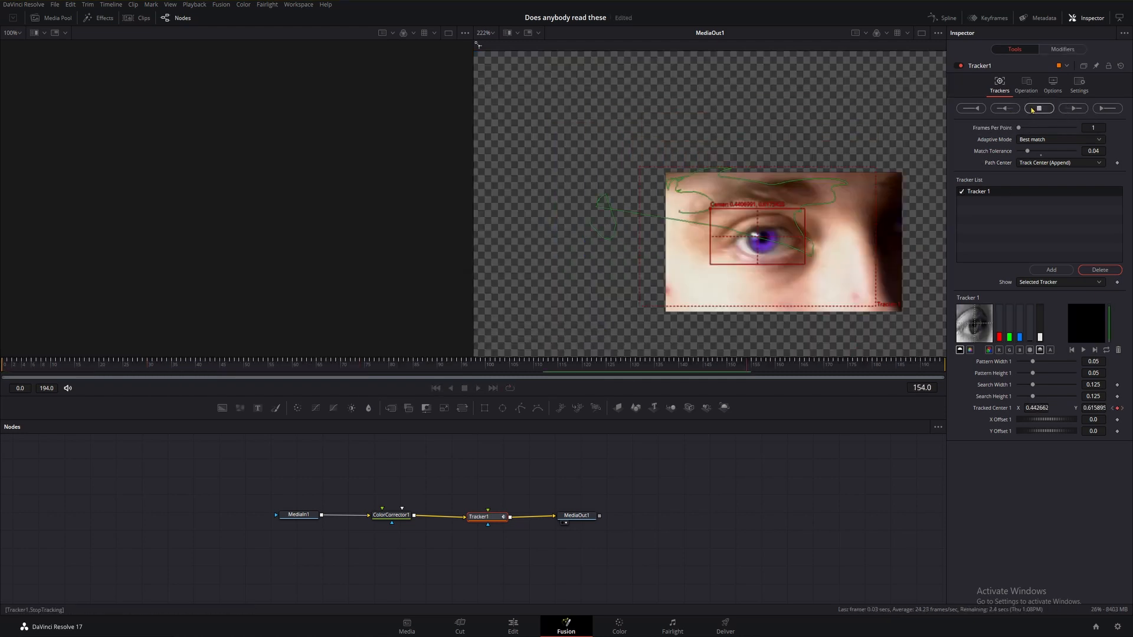
# Step frame by frame around frame 165 to check whether the tracker stays on the eye.
pyautogui.click(637, 331)
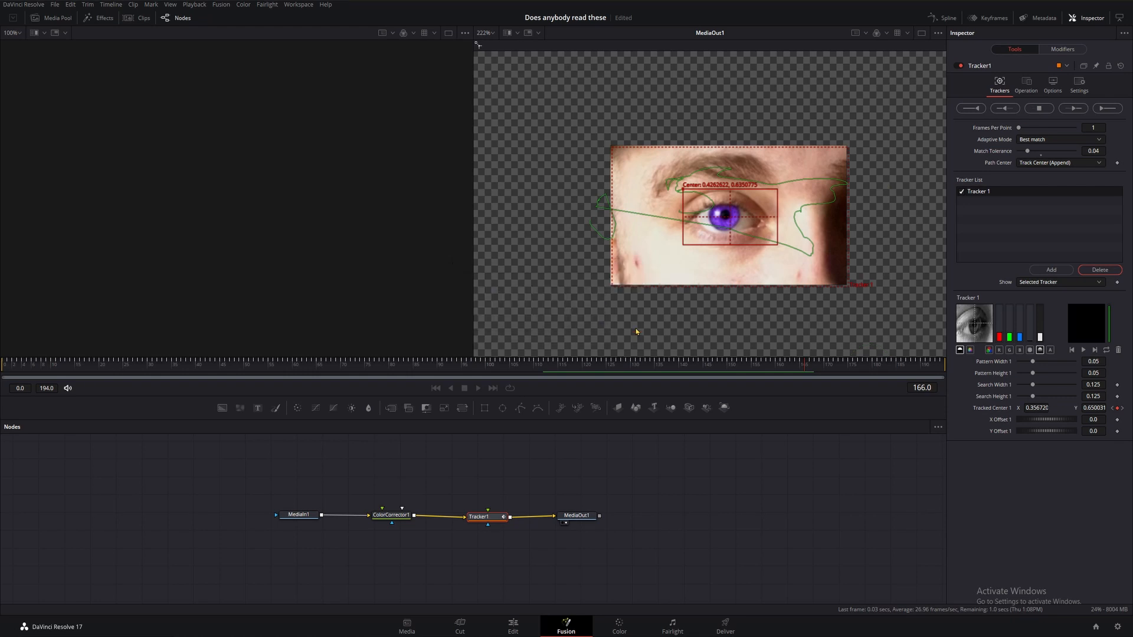
pyautogui.press('Left')
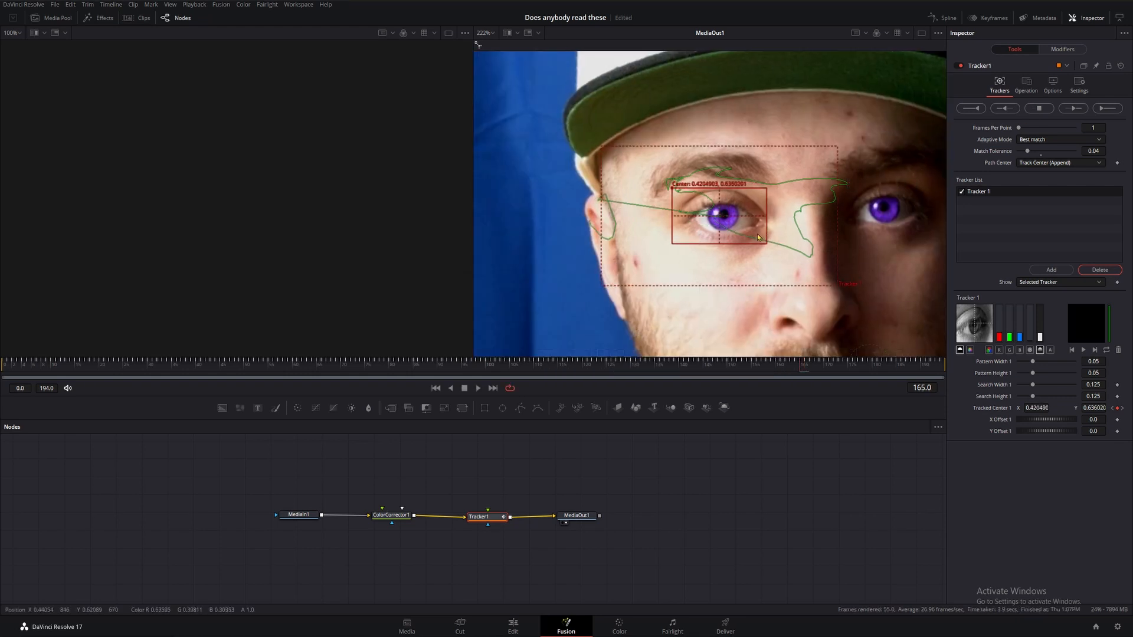
pyautogui.press('Right')
pyautogui.press('Right')
pyautogui.press('Right')
pyautogui.press('Left')
pyautogui.press('Left')
pyautogui.press('Left')
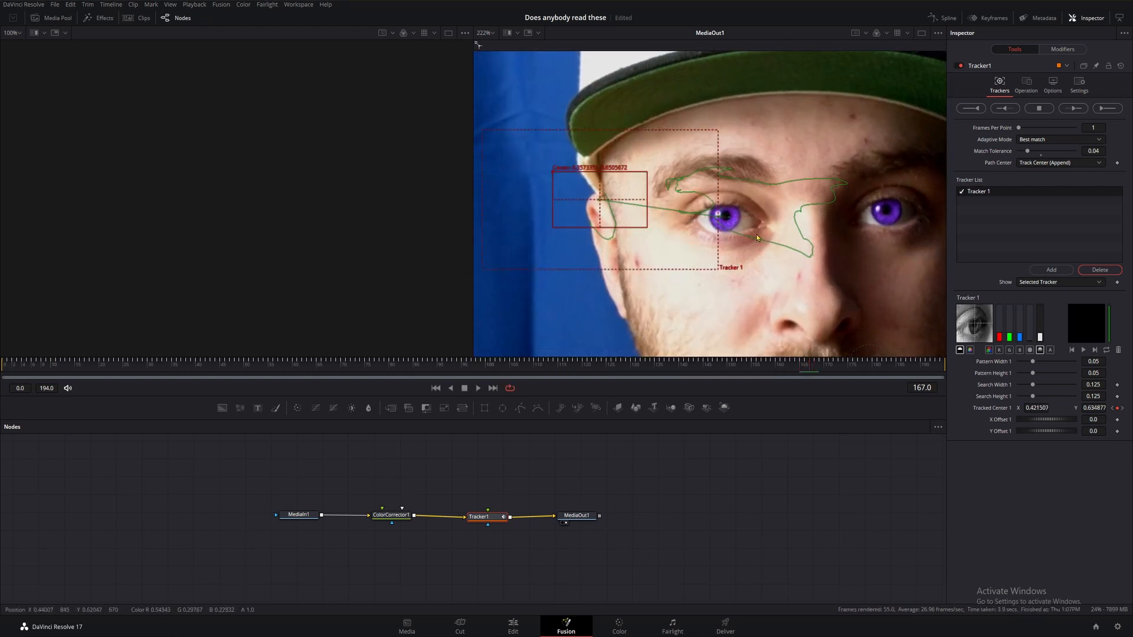
# Step to frame 167 and move the tracking box back onto the eye.
pyautogui.press('Right')
pyautogui.press('Right')
pyautogui.press('Right')
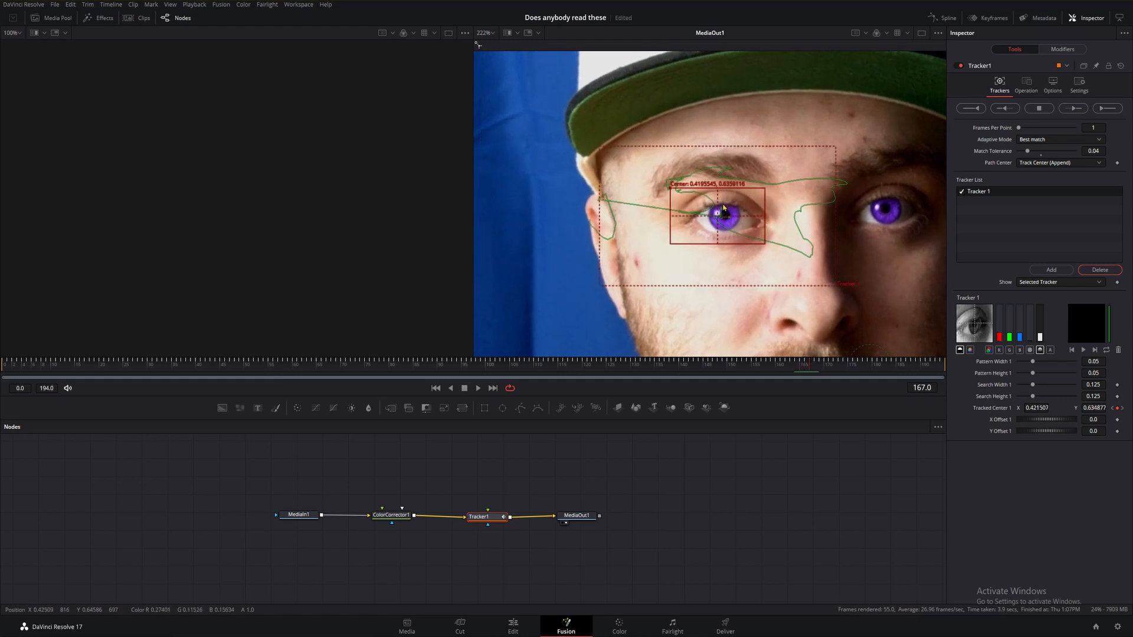
pyautogui.moveTo(601, 201); pyautogui.dragTo(724, 214)
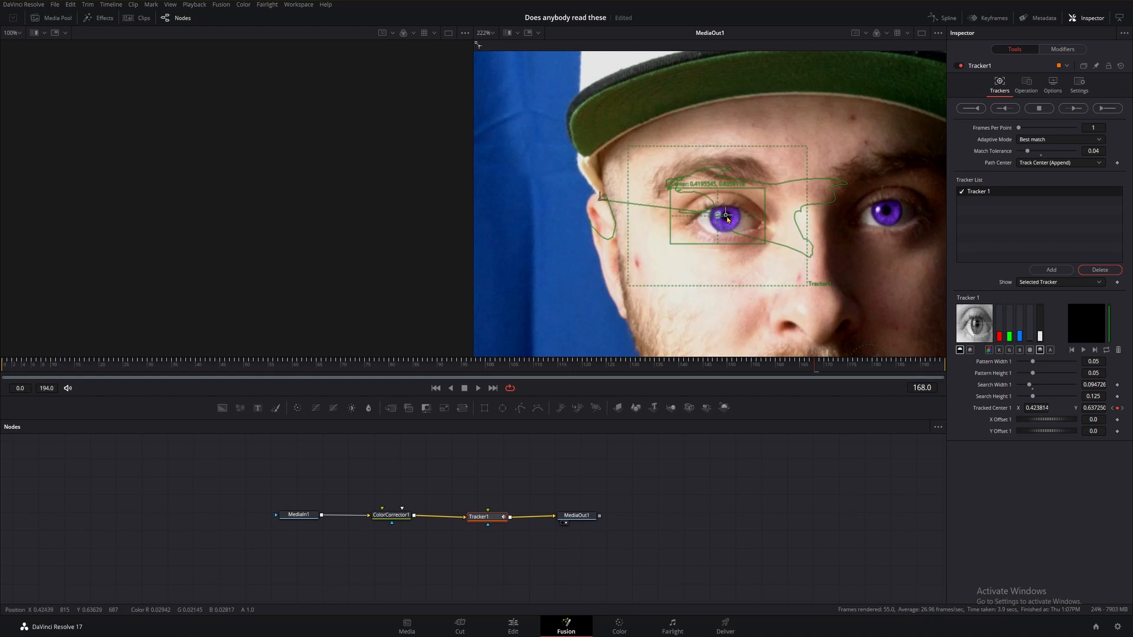
pyautogui.press('Right')
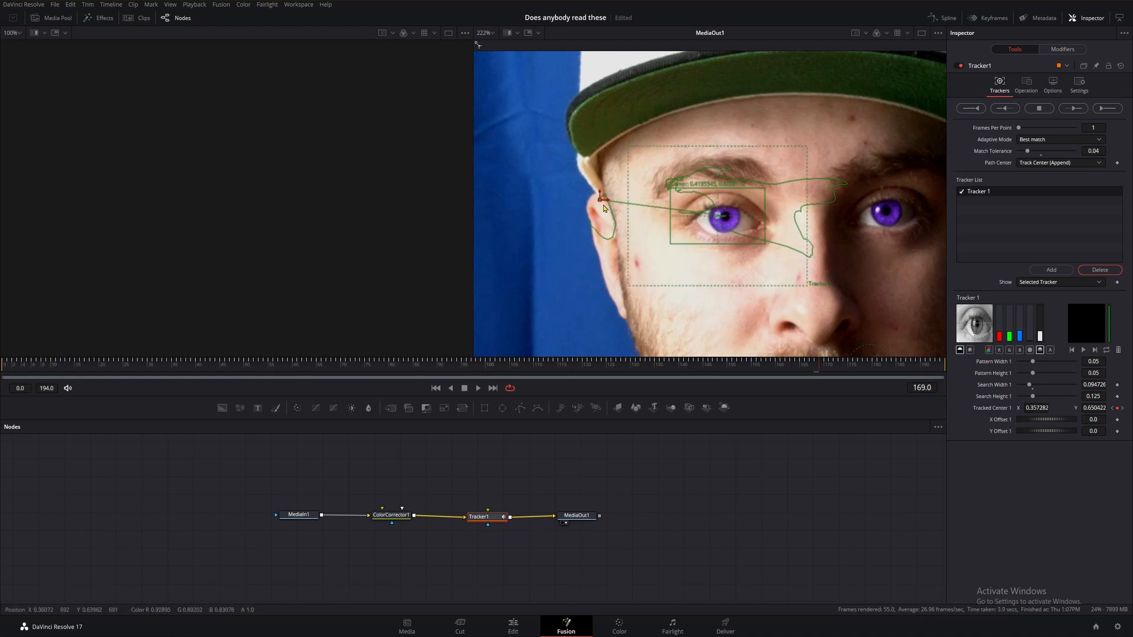
# Move the tracking box back onto the eye at frame 169 and step through the following frames to check it.
pyautogui.moveTo(600, 200)
pyautogui.mouseDown()
pyautogui.moveTo(724, 216)
pyautogui.moveTo(612, 192)
pyautogui.mouseUp()
pyautogui.press('Right')
pyautogui.press('Right')
pyautogui.press('Right')
pyautogui.press('Right')
pyautogui.press('Right')
pyautogui.press('Right')
pyautogui.press('Right')
pyautogui.press('Right')
pyautogui.press('Right')
pyautogui.press('Right')
pyautogui.press('Right')
pyautogui.press('Right')
pyautogui.press('Right')
pyautogui.press('Right')
pyautogui.press('Right')
pyautogui.press('Right')
pyautogui.press('Right')
pyautogui.press('Right')
pyautogui.press('Right')
pyautogui.press('Right')
pyautogui.press('Right')
pyautogui.press('Right')
pyautogui.press('Right')
pyautogui.press('Right')
pyautogui.press('Right')
pyautogui.press('Right')
pyautogui.press('Left')
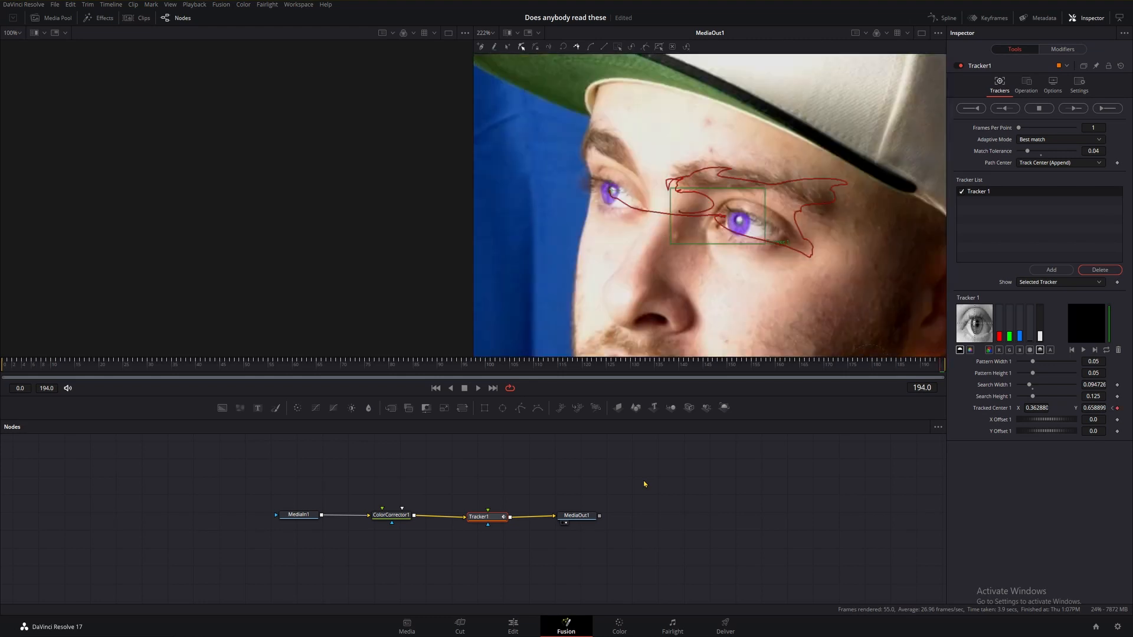
# At frame 194, place the tracking box over the eye and track forward from the current frame.
pyautogui.moveTo(671, 193); pyautogui.dragTo(562, 164)
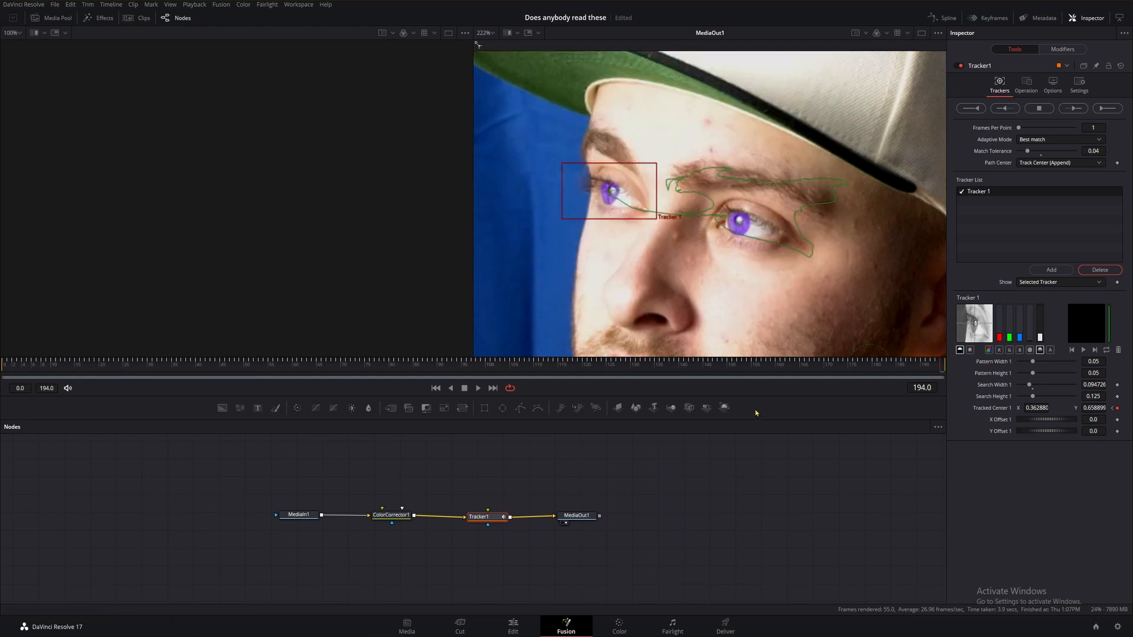
pyautogui.click(1072, 108)
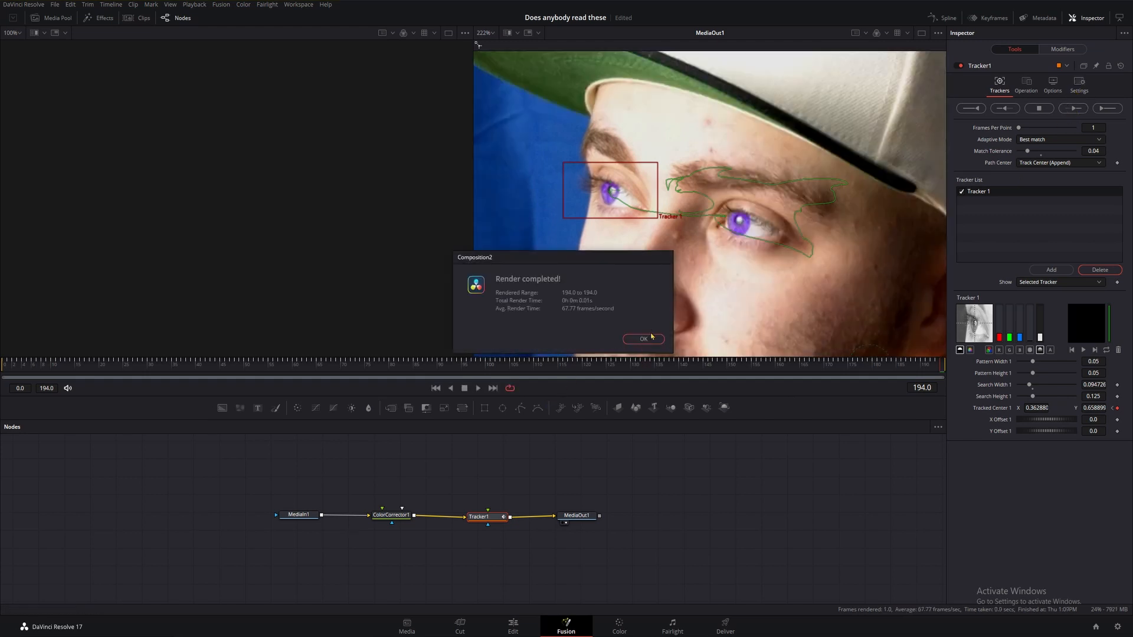
pyautogui.click(643, 339)
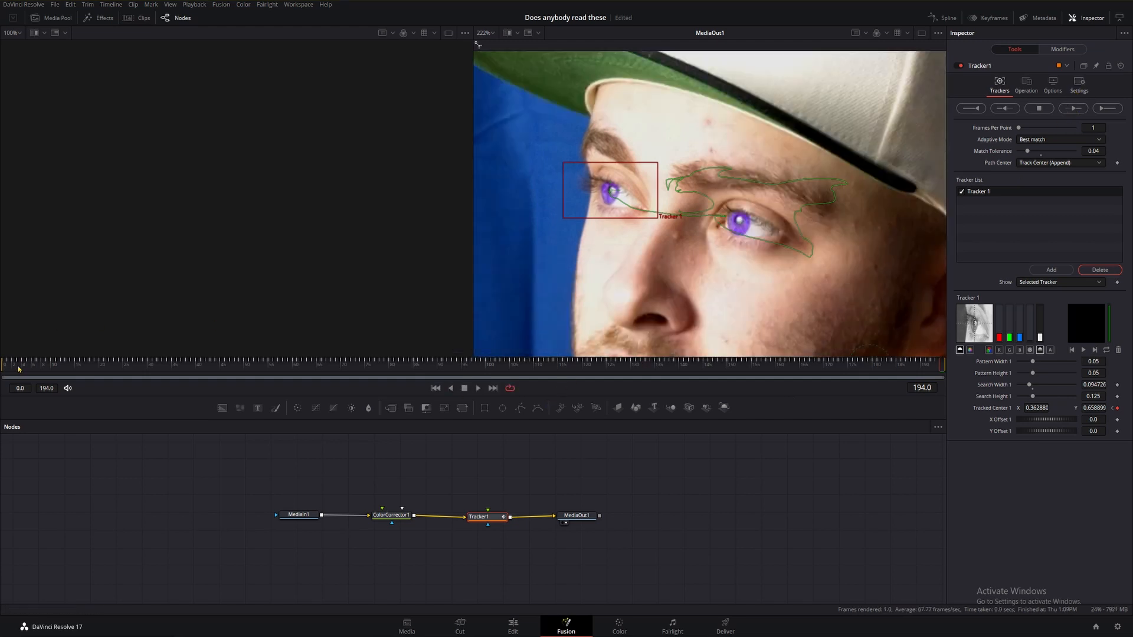
# Return to frame 0 and track the eye forward through the whole clip from the current frame.
pyautogui.moveTo(18, 369); pyautogui.dragTo(2, 376)
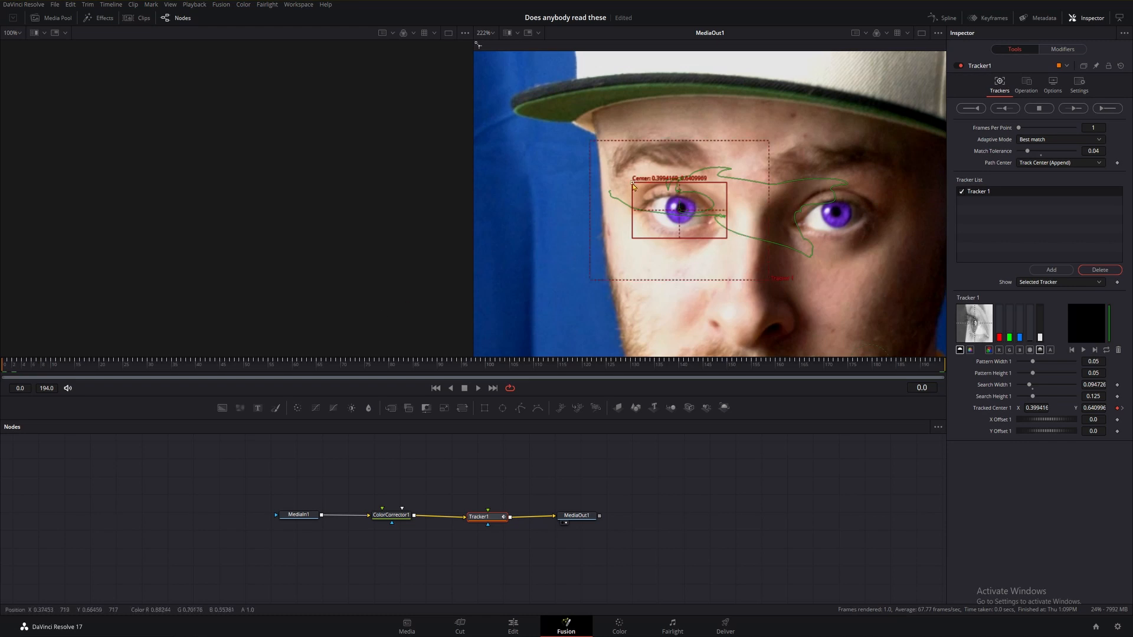
pyautogui.click(1075, 109)
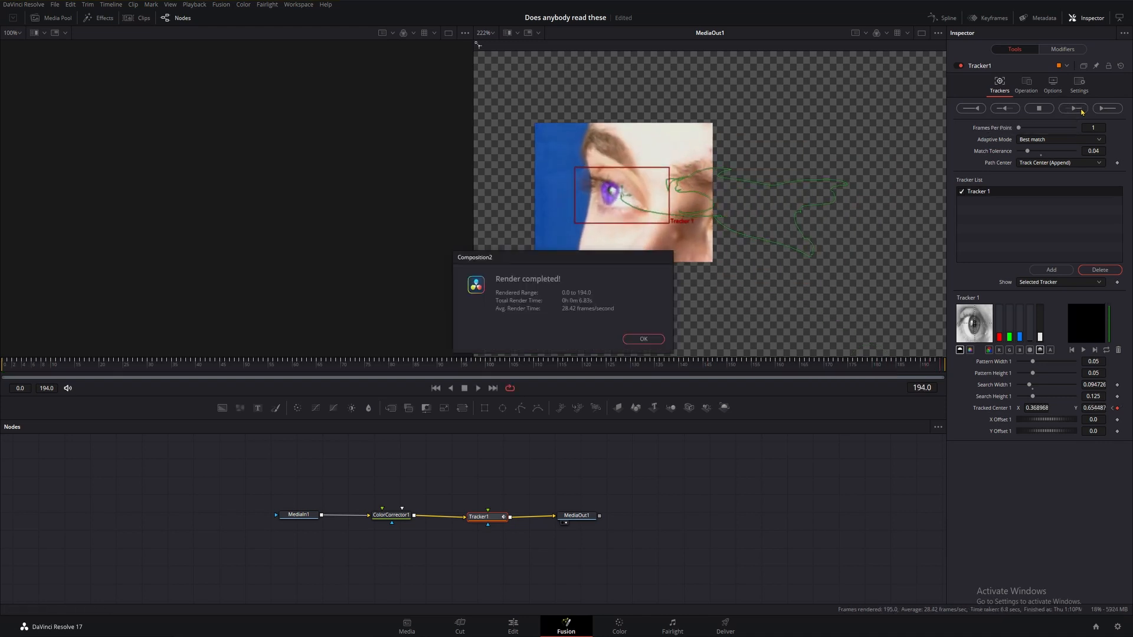
pyautogui.click(649, 339)
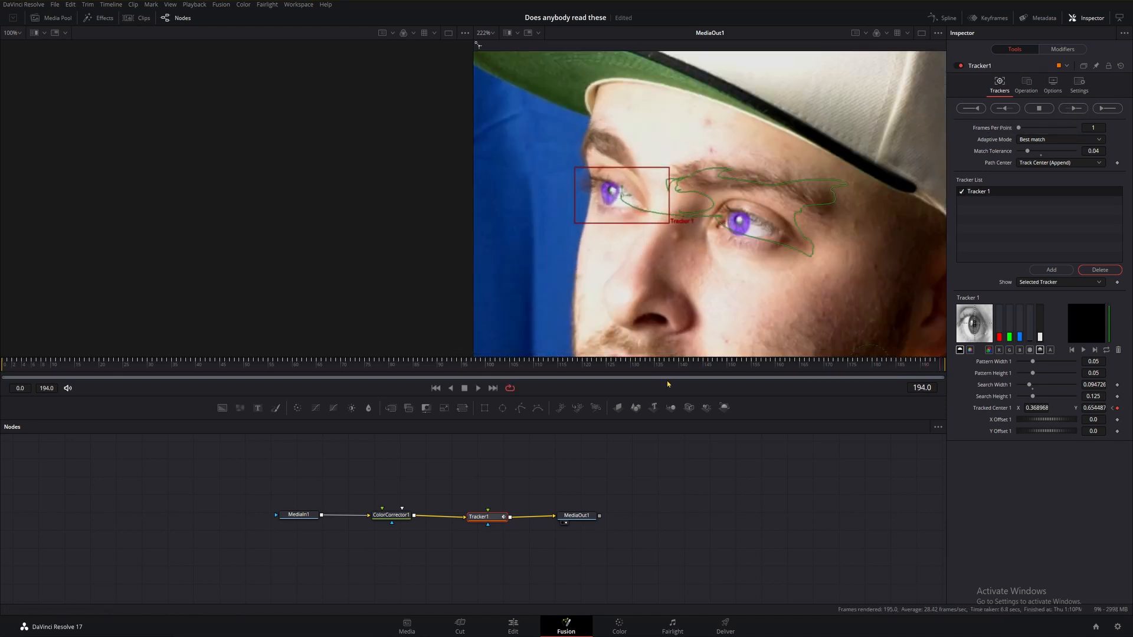
# Play the clip from the start to review the tracking.
pyautogui.moveTo(672, 367); pyautogui.dragTo(8, 378)
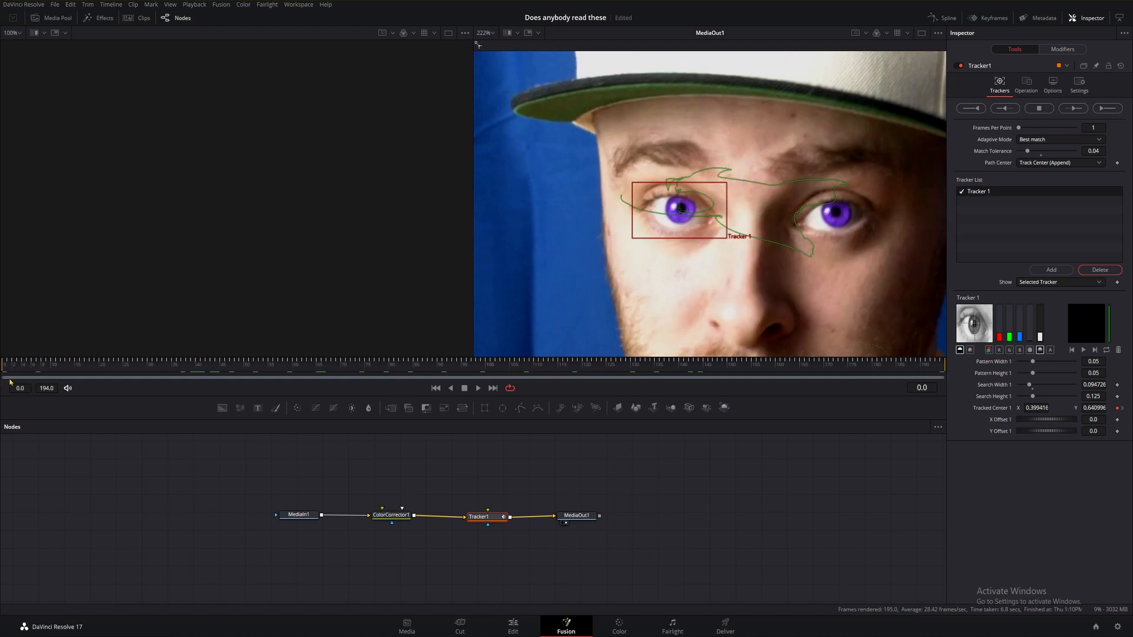
pyautogui.press('space')
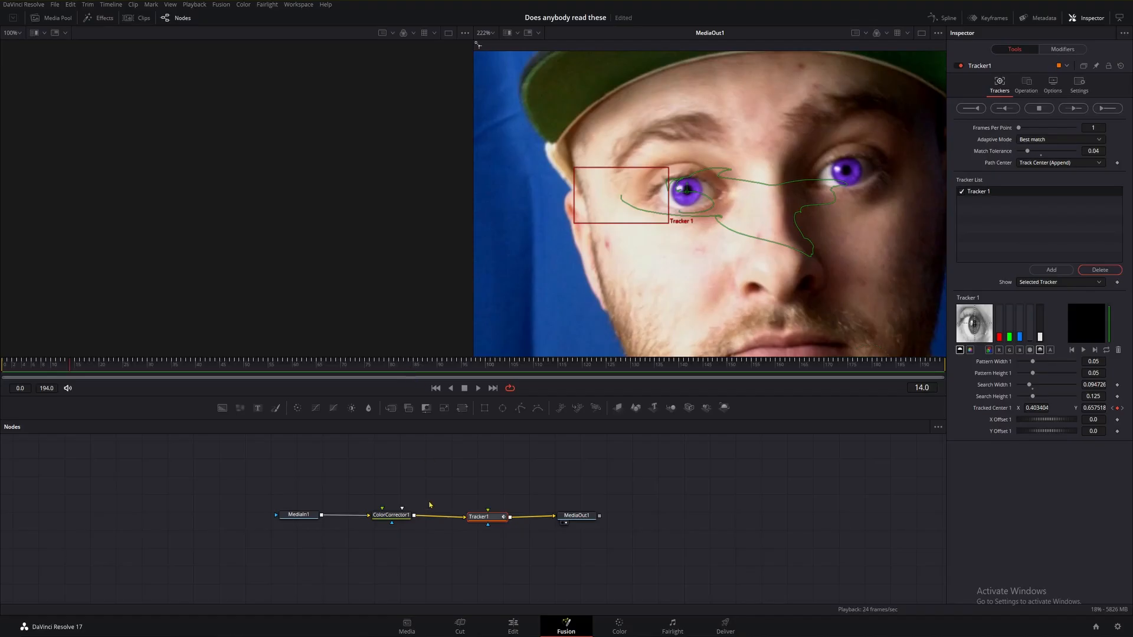
# Add a Polygon node to the node graph.
pyautogui.moveTo(478, 517)
pyautogui.mouseDown()
pyautogui.moveTo(479, 496)
pyautogui.moveTo(479, 525)
pyautogui.mouseUp()
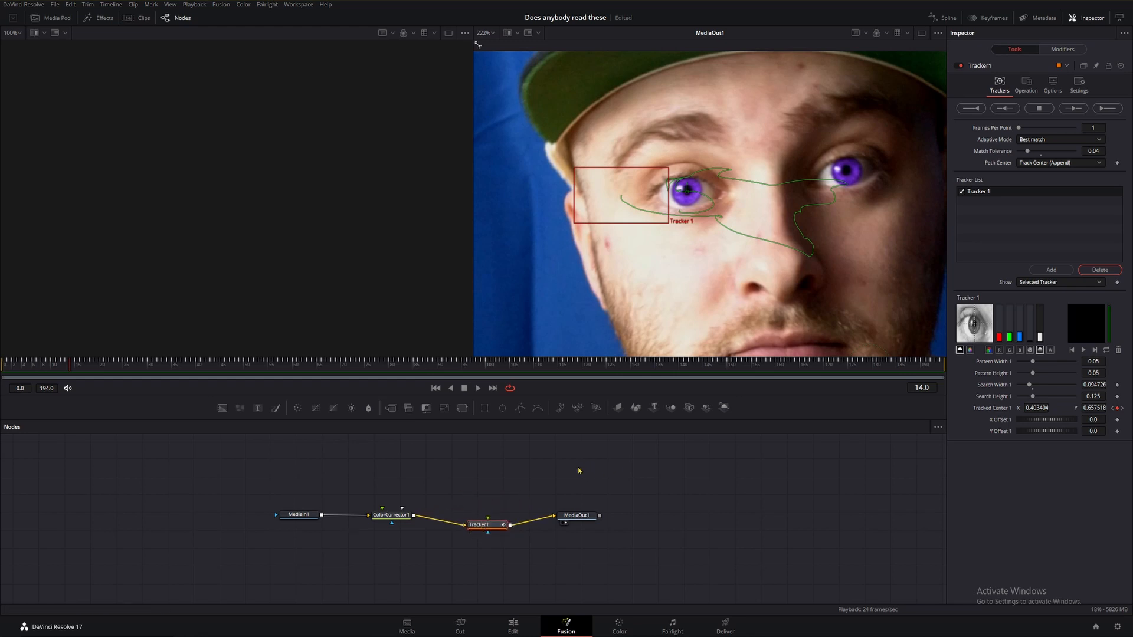
pyautogui.click(540, 470)
pyautogui.hotkey('shift', 'space')
pyautogui.write('Tracker')
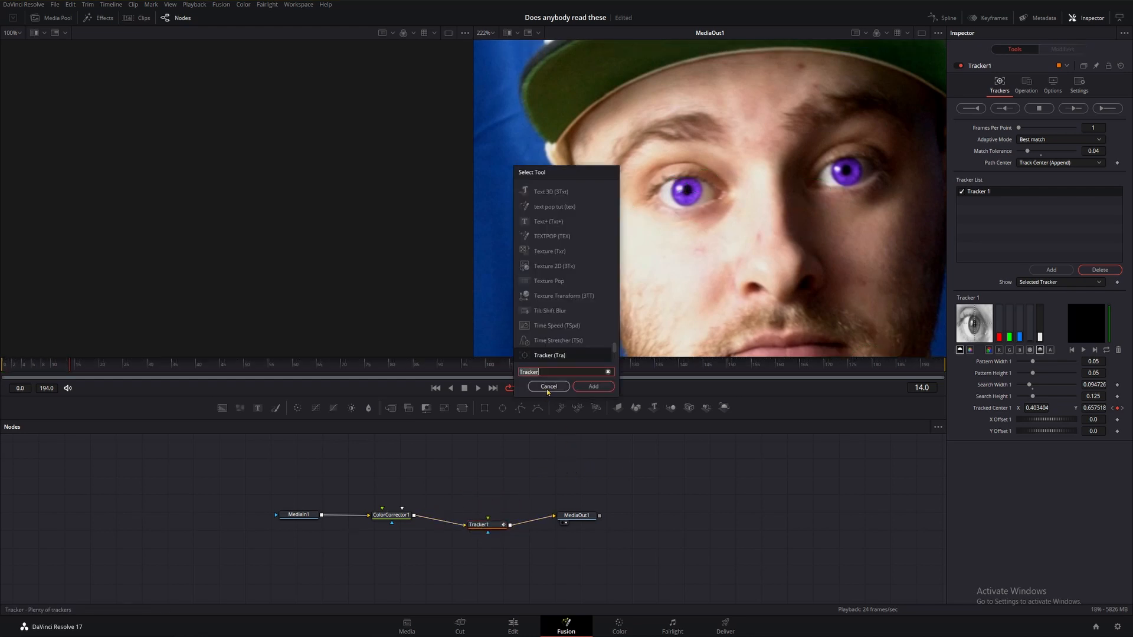
pyautogui.write('poly')
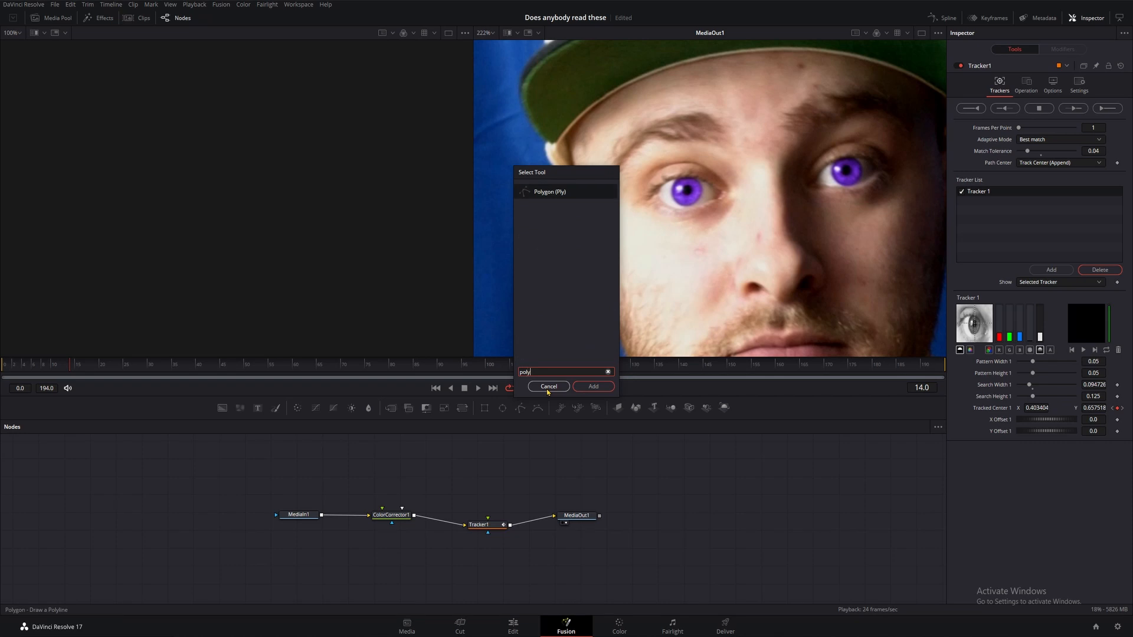
pyautogui.click(581, 192)
pyautogui.click(593, 386)
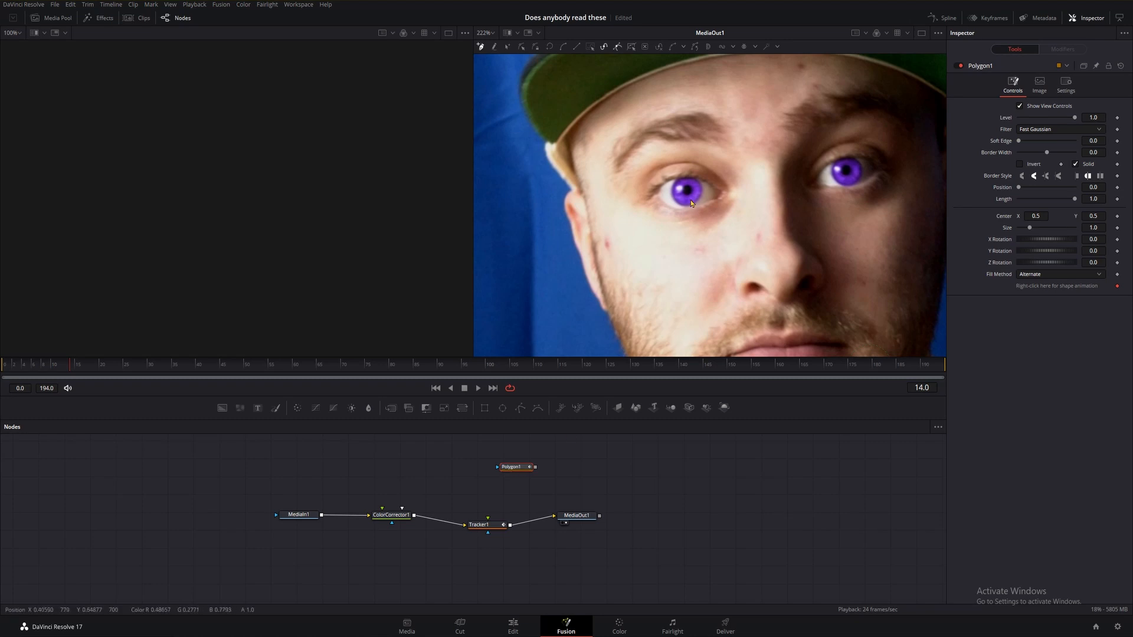
# At frame 30, draw a closed polygon mask around the iris of the tracked eye.
pyautogui.scroll(5, 691, 202)
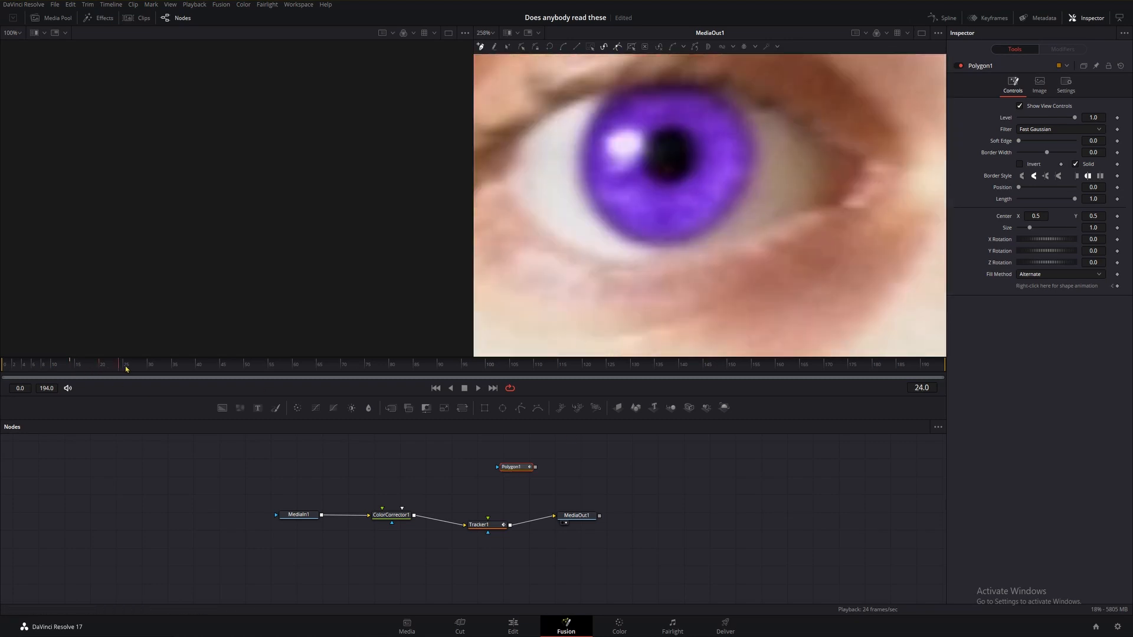
pyautogui.moveTo(125, 368); pyautogui.dragTo(150, 370)
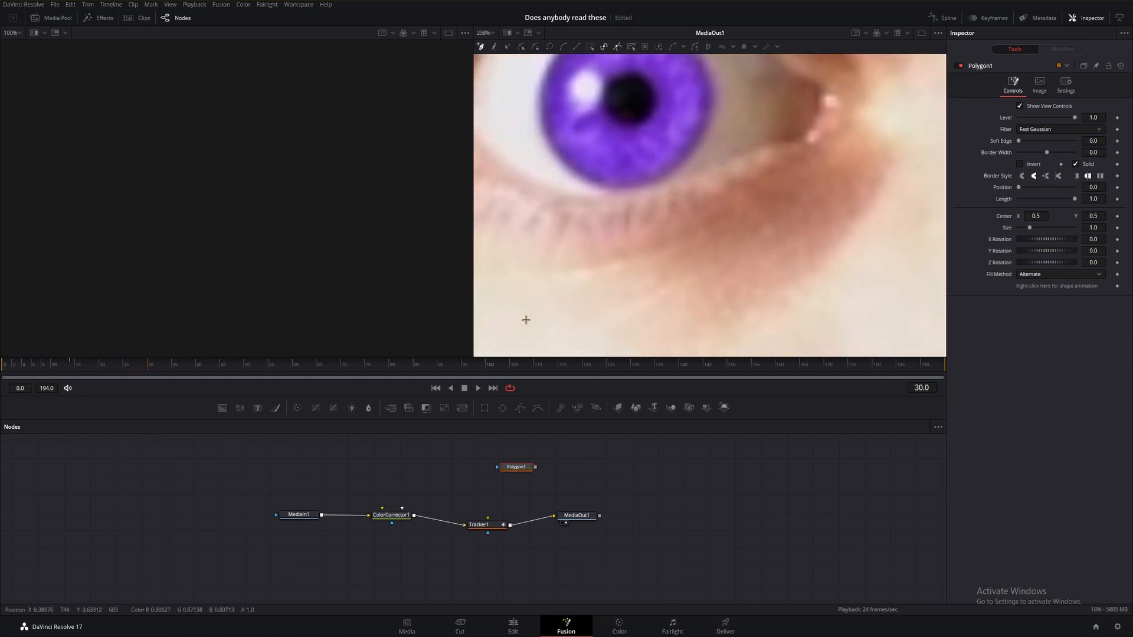
pyautogui.moveTo(608, 240); pyautogui.dragTo(652, 332)
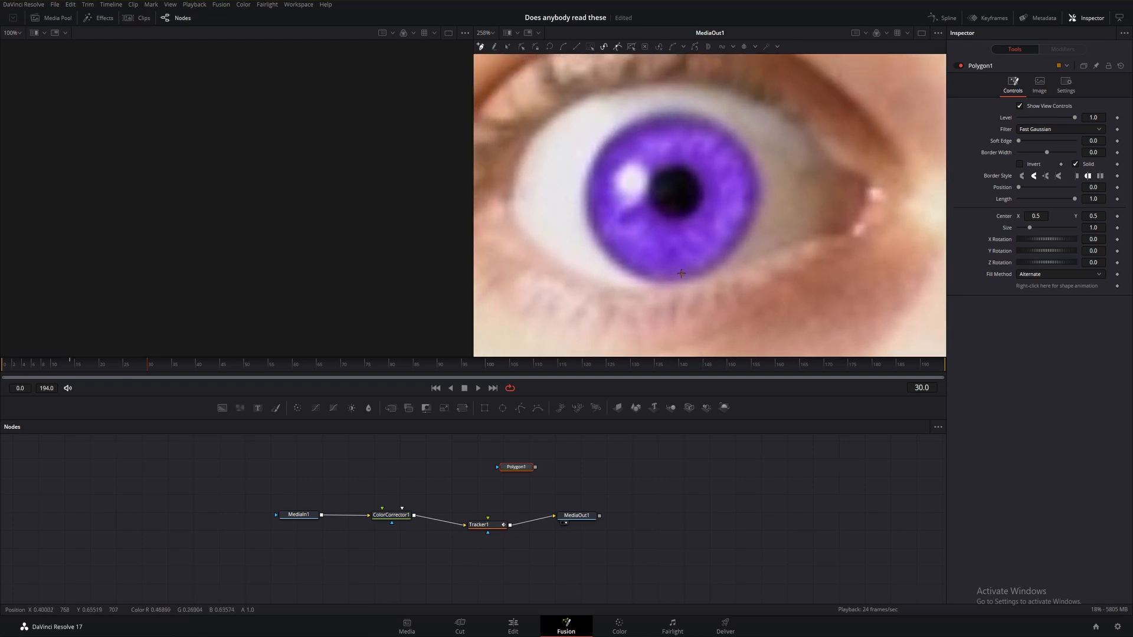
pyautogui.click(670, 112)
pyautogui.click(702, 115)
pyautogui.click(756, 195)
pyautogui.click(706, 276)
pyautogui.click(611, 256)
pyautogui.click(588, 177)
pyautogui.click(659, 113)
pyautogui.click(670, 113)
pyautogui.click(619, 133)
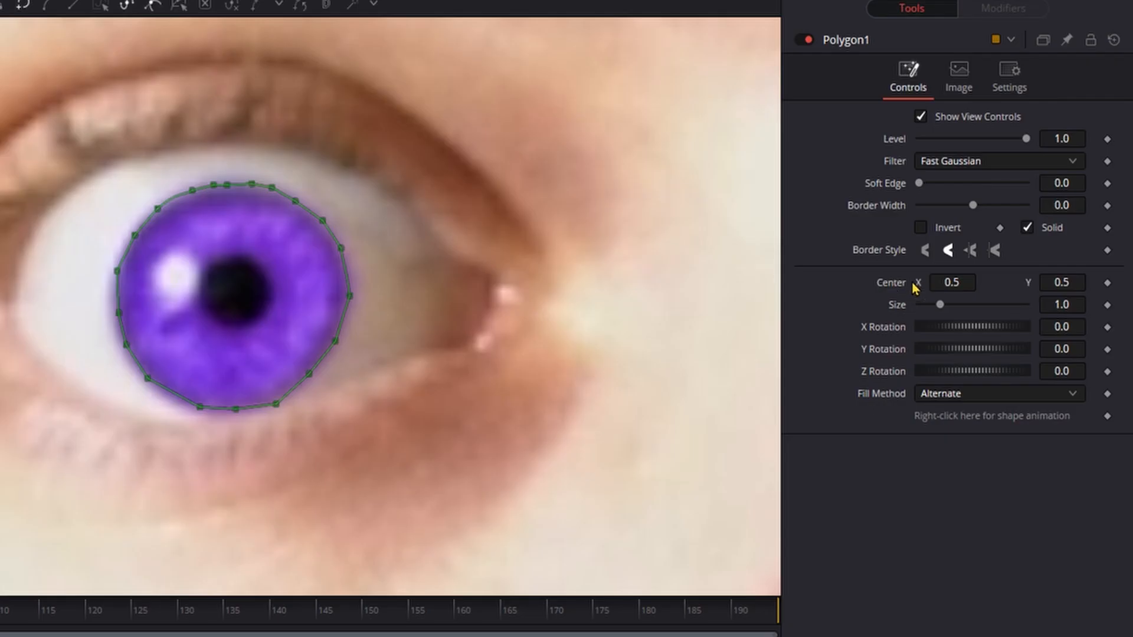
# Connect the polygon's center to the Tracker1Tracker1Path position.
pyautogui.rightClick(897, 289)
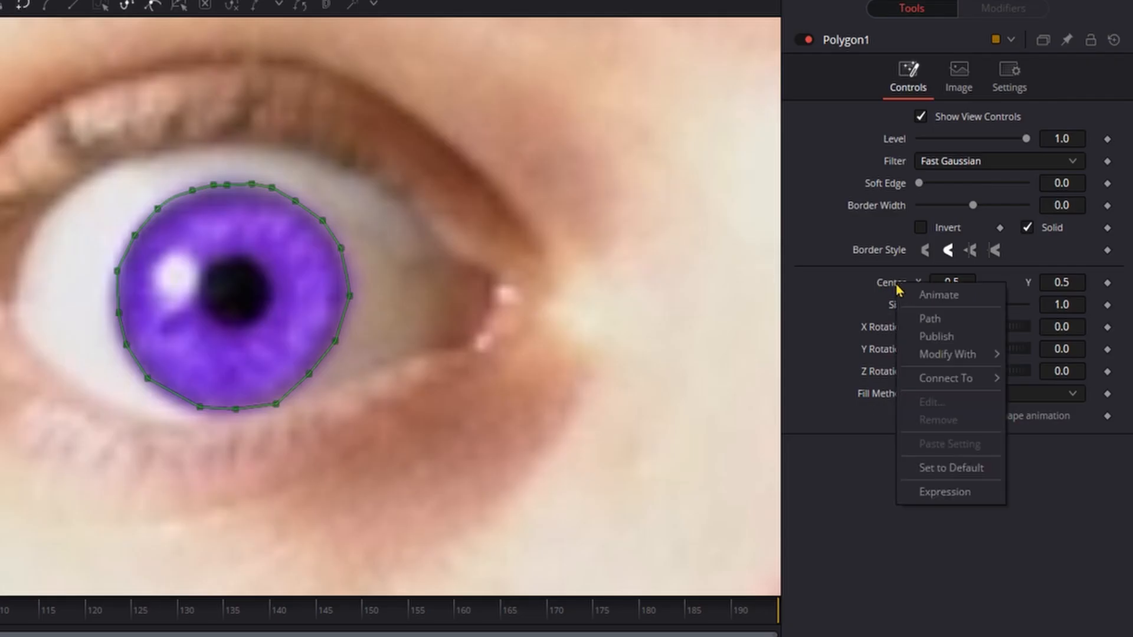
pyautogui.moveTo(950, 377)
pyautogui.moveTo(875, 405)
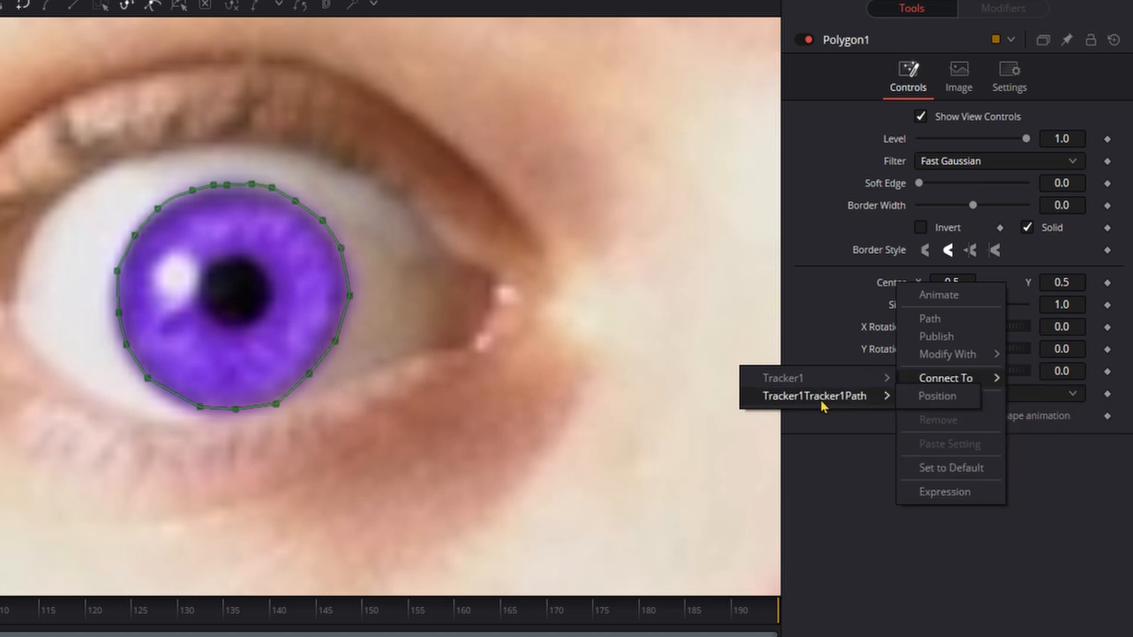
pyautogui.click(926, 400)
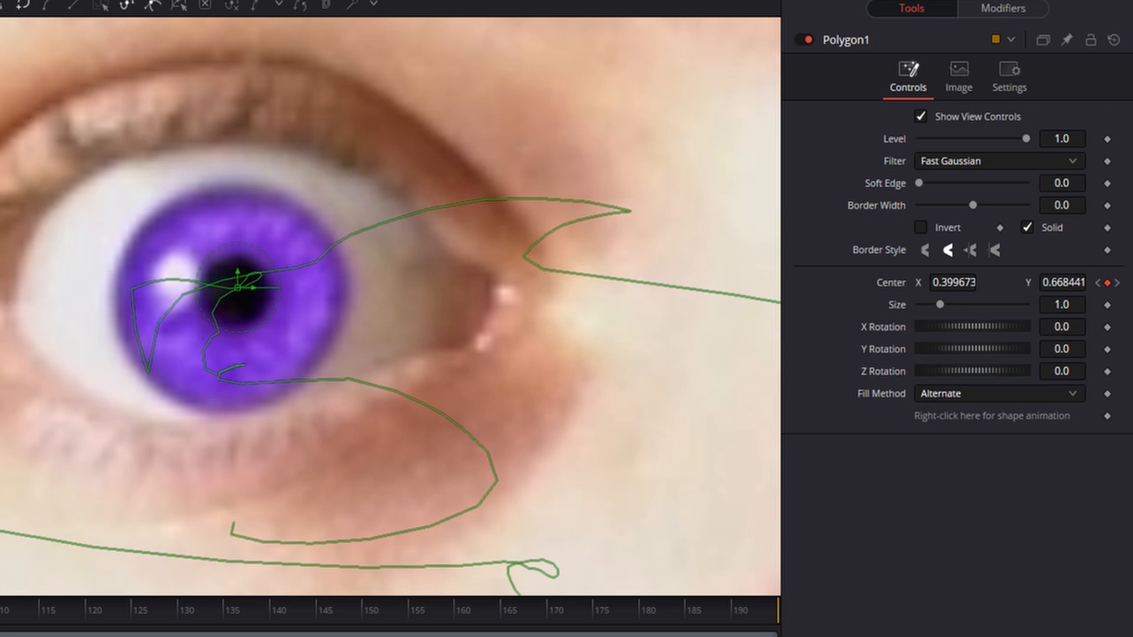
# Add a second polygon fed by the first one and set its paint mode to Subtract.
pyautogui.click(506, 464)
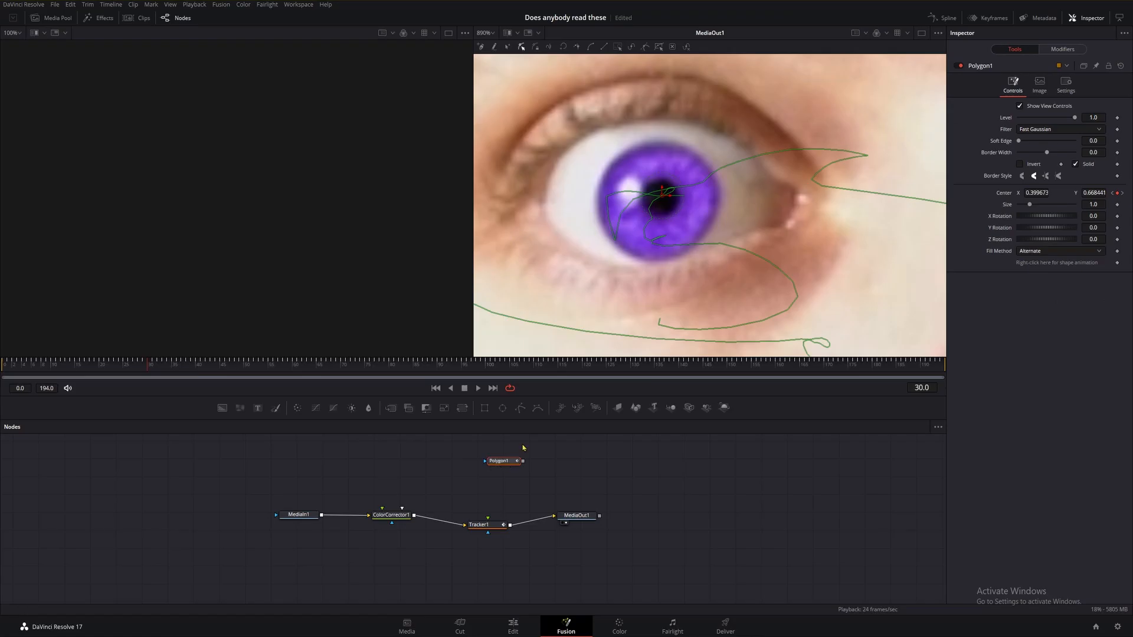
pyautogui.click(520, 408)
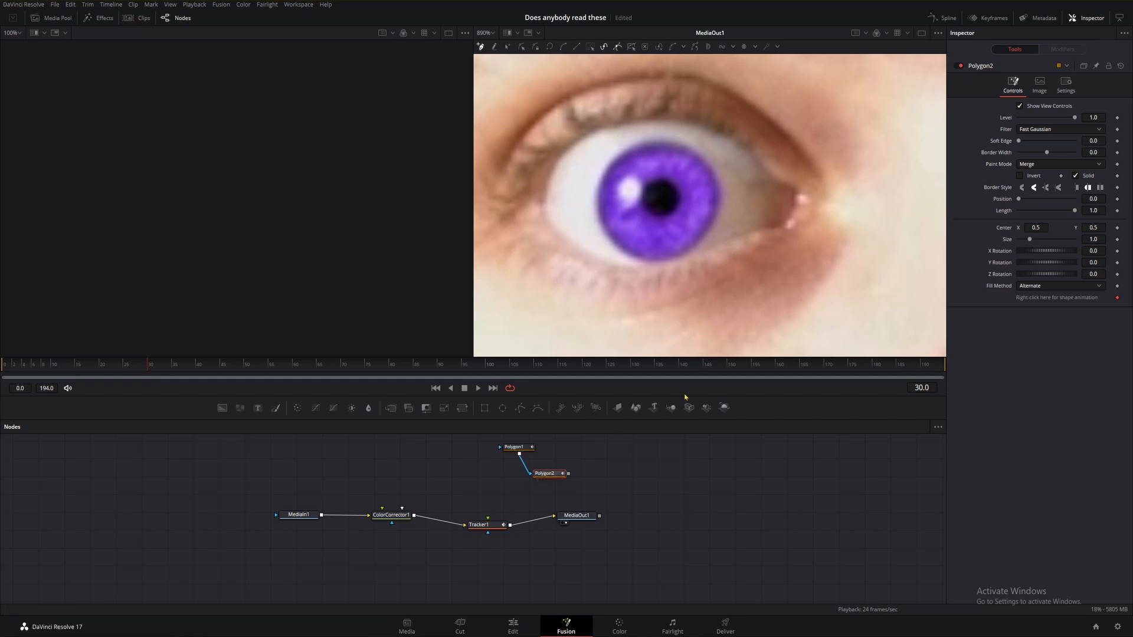
pyautogui.click(1034, 168)
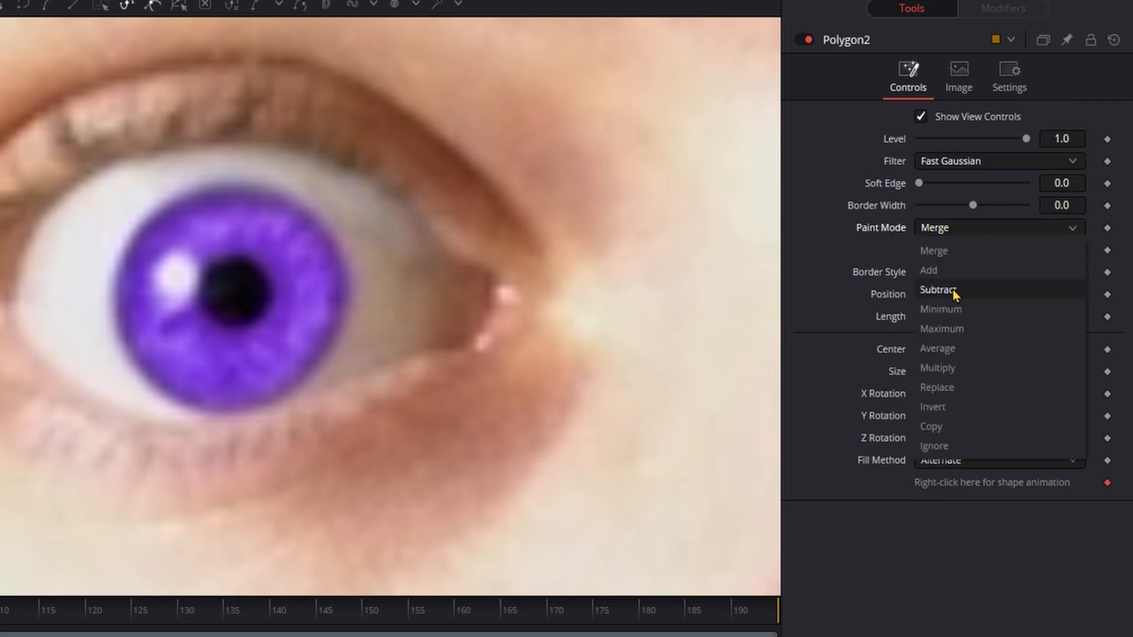
pyautogui.click(954, 290)
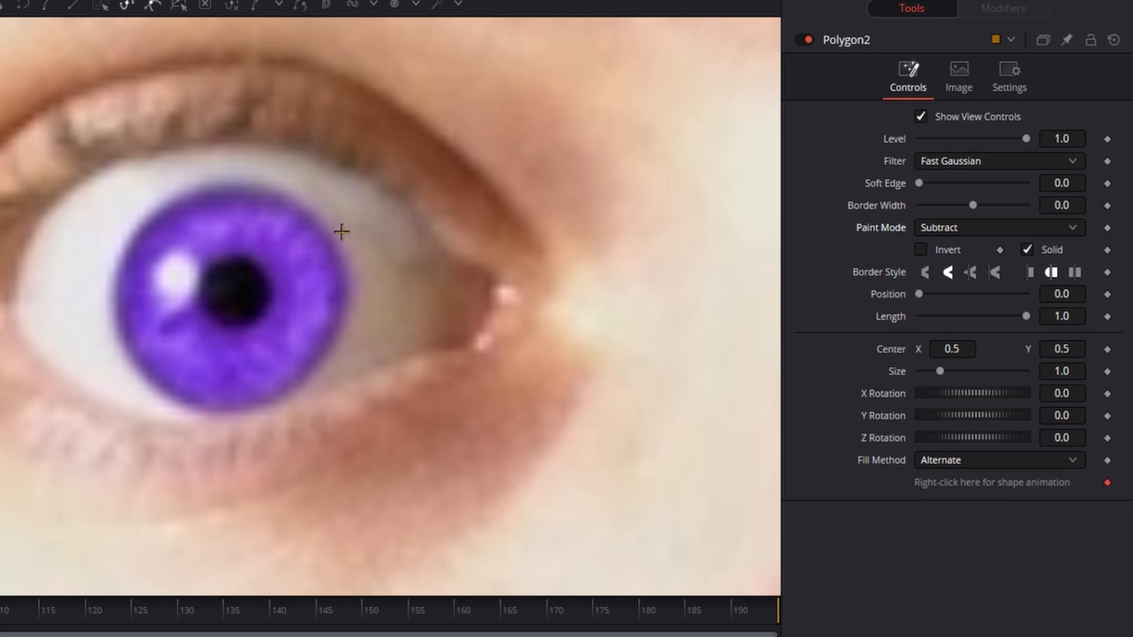
# Draw a closed polygon around the pupil of the same eye.
pyautogui.click(214, 261)
pyautogui.click(231, 255)
pyautogui.click(245, 254)
pyautogui.click(261, 265)
pyautogui.click(271, 281)
pyautogui.click(262, 323)
pyautogui.click(224, 324)
pyautogui.click(214, 262)
# Connect the pupil polygon's center to the Tracker1Tracker1Path position.
pyautogui.rightClick(900, 356)
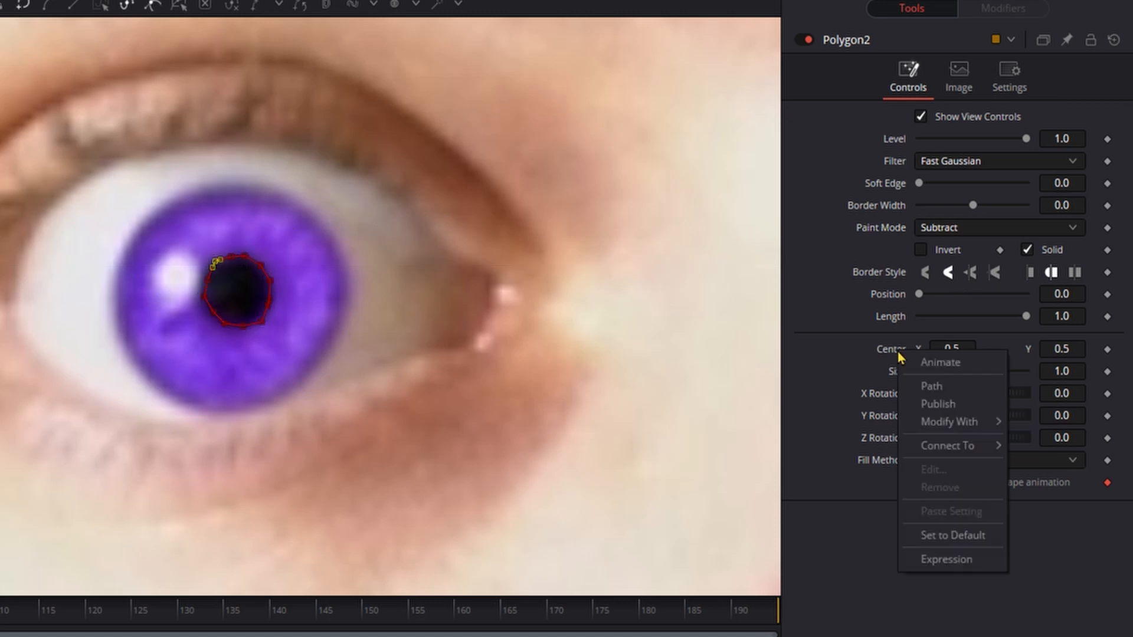
pyautogui.moveTo(928, 445)
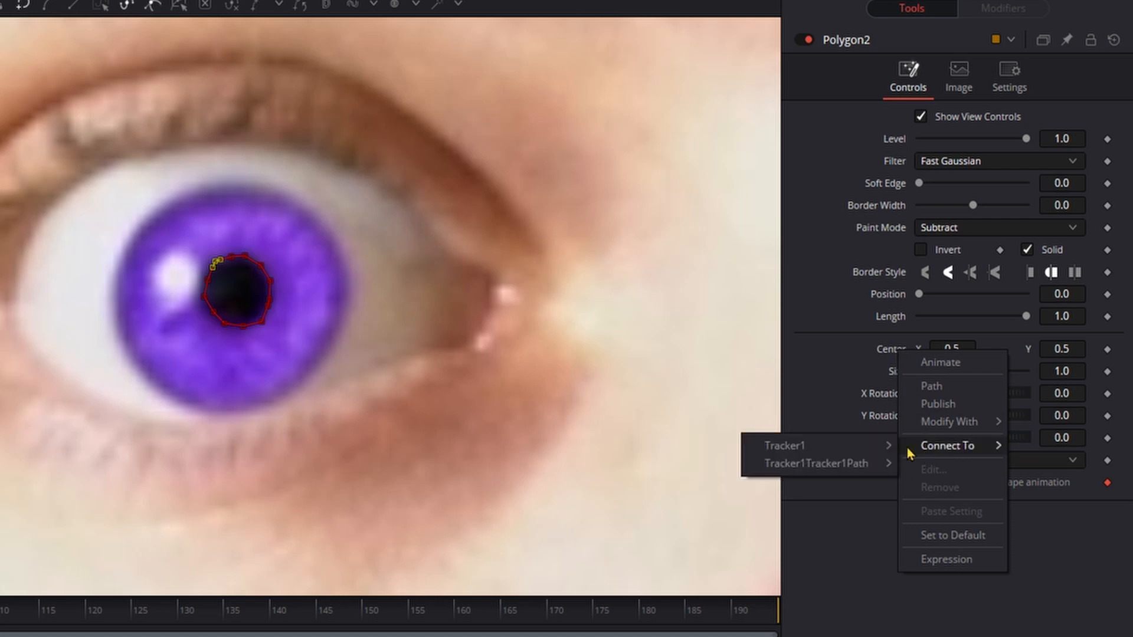
pyautogui.moveTo(854, 451)
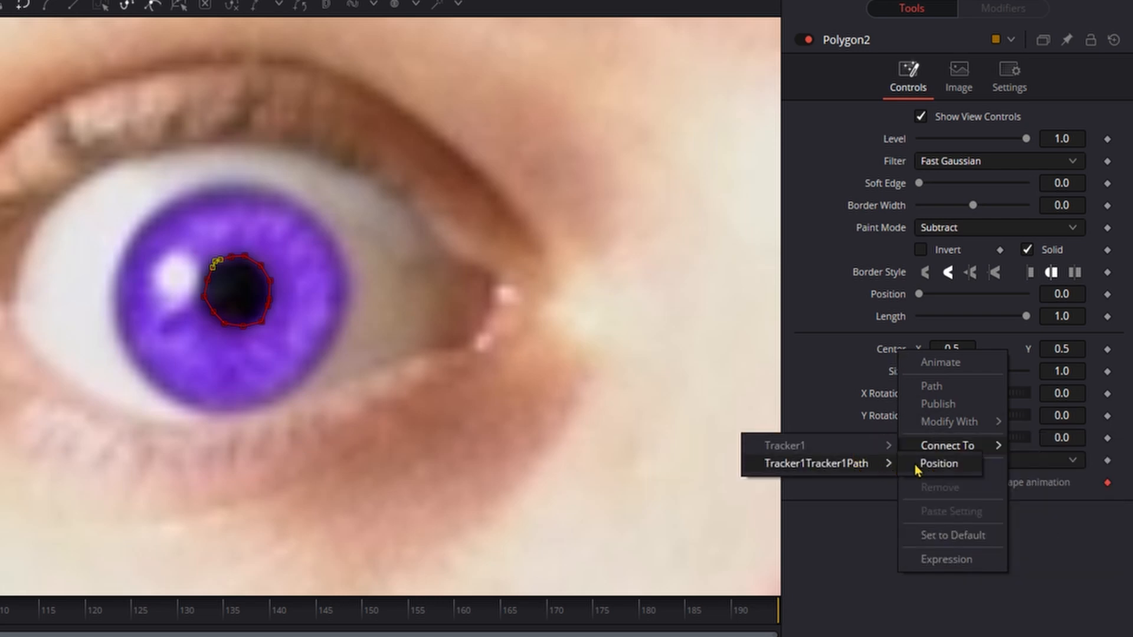
pyautogui.click(938, 463)
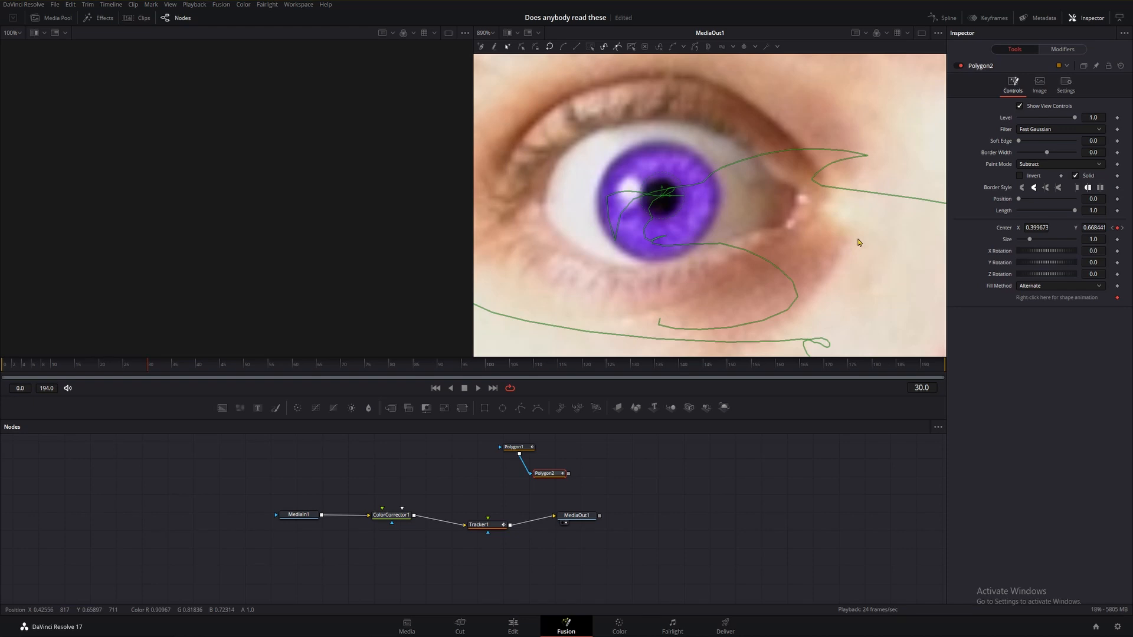
pyautogui.scroll(-5, 858, 242)
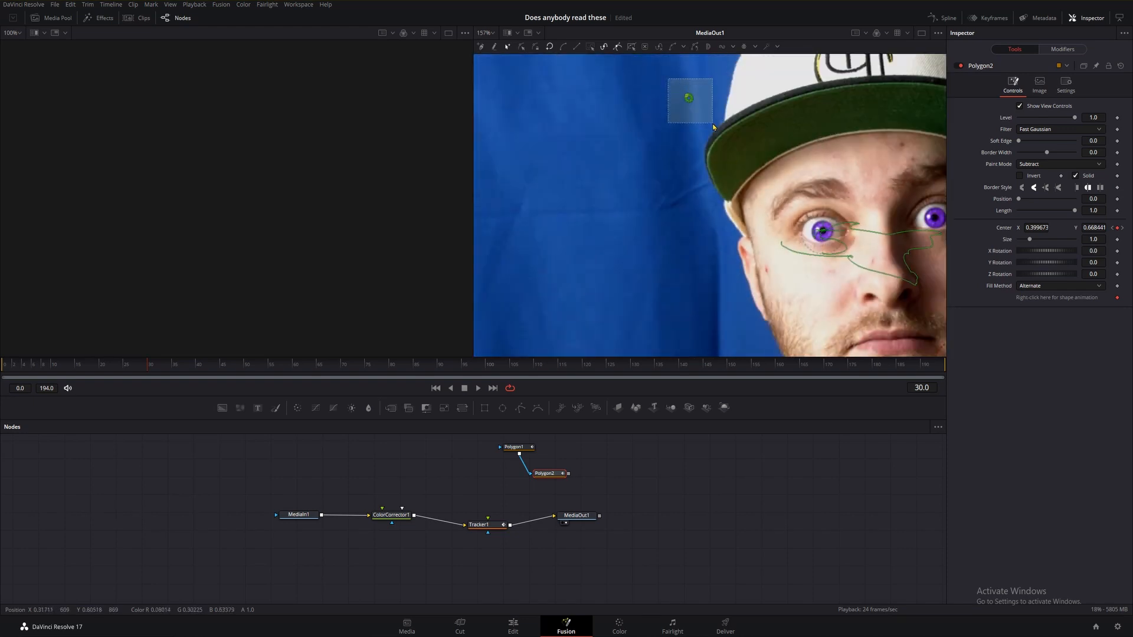
pyautogui.scroll(1, 689, 99)
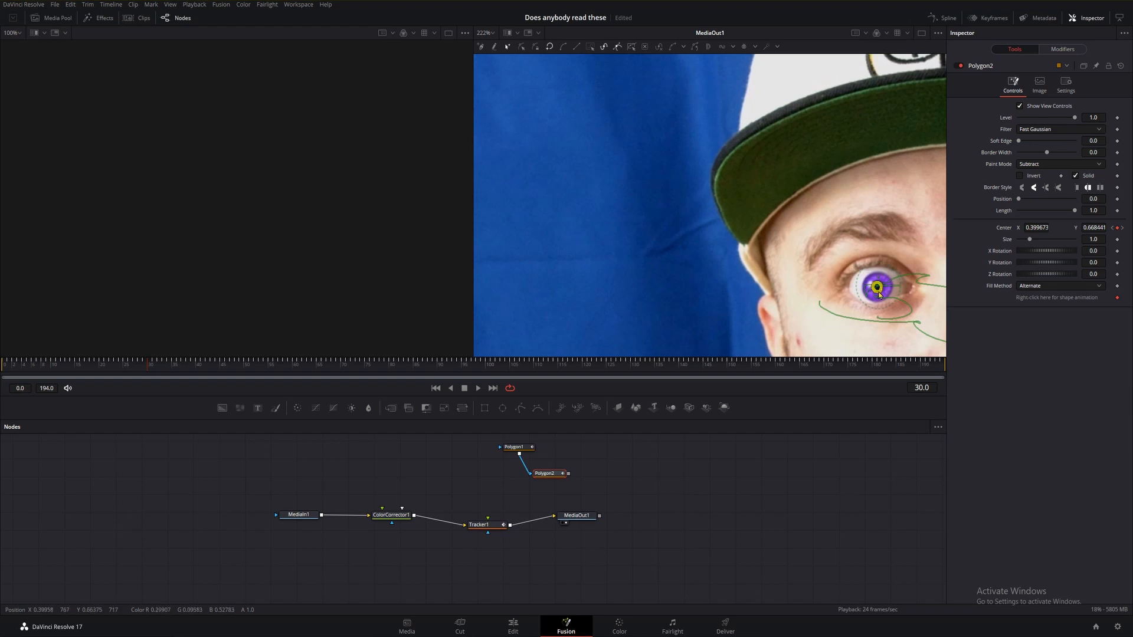
pyautogui.scroll(3, 879, 293)
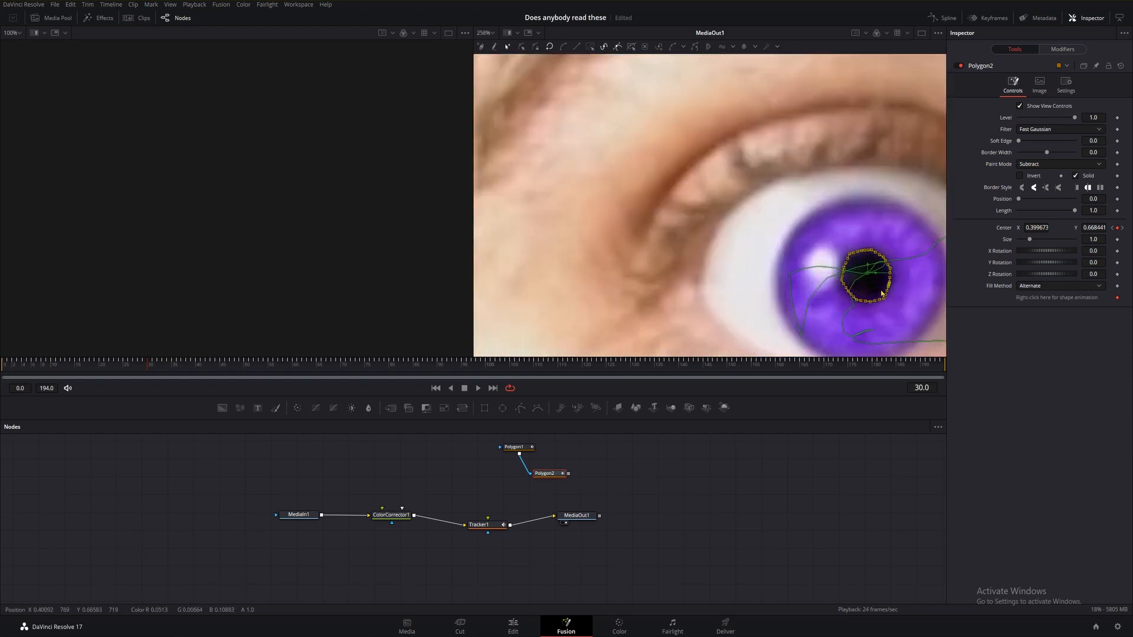
pyautogui.click(792, 190)
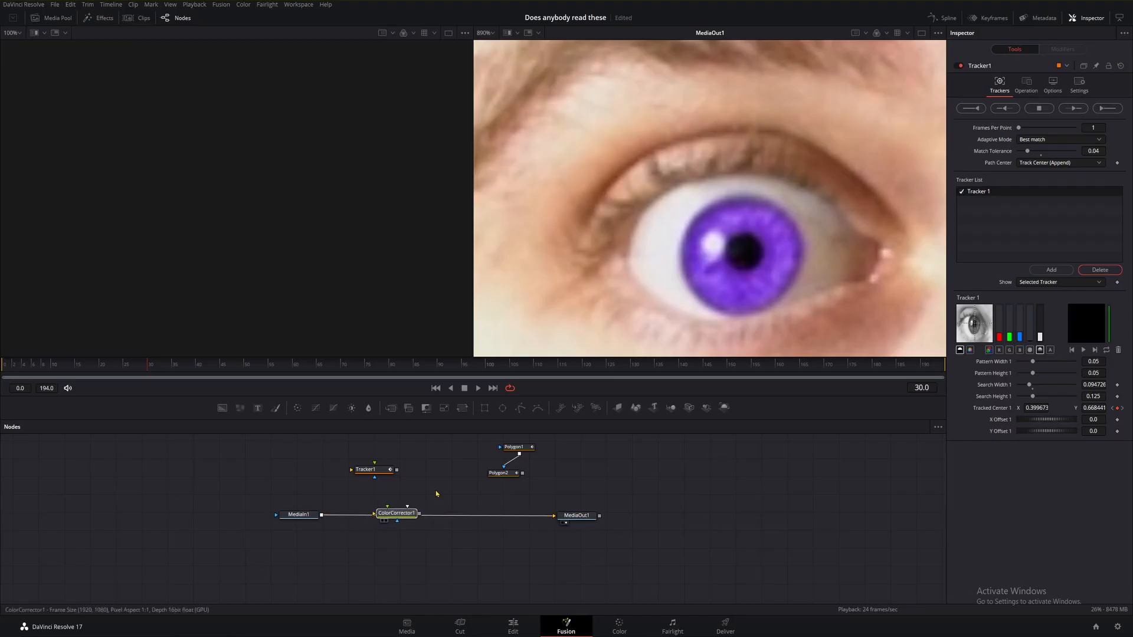
# Move the first color corrector out of the chain and insert a new Color Corrector between MediaIn1 and MediaOut1.
pyautogui.moveTo(405, 516); pyautogui.dragTo(299, 458)
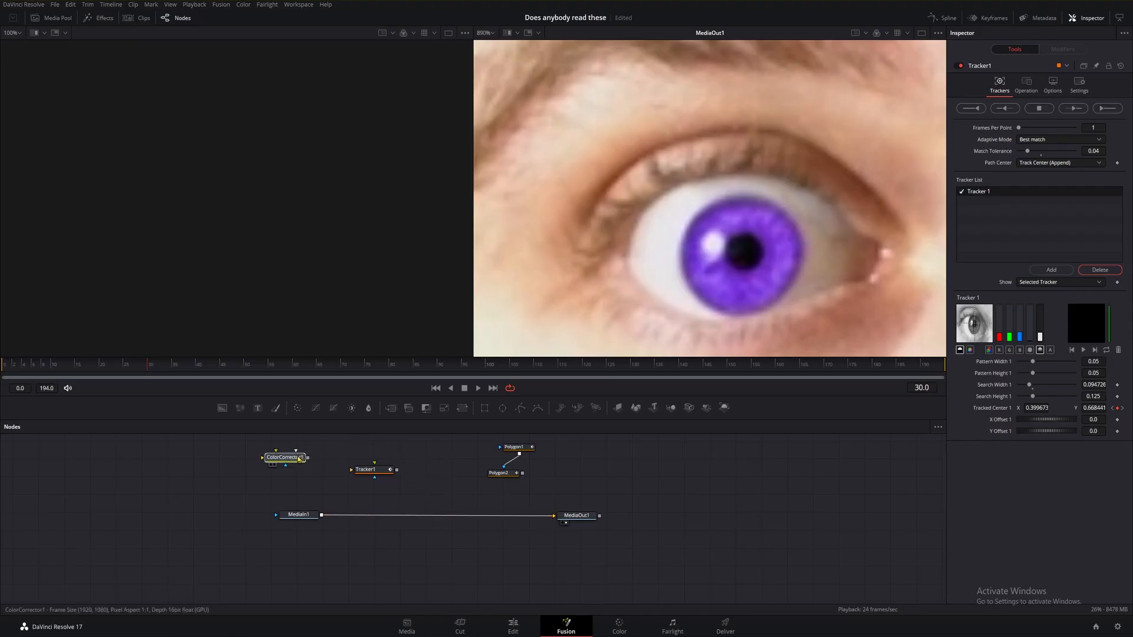
pyautogui.click(341, 447)
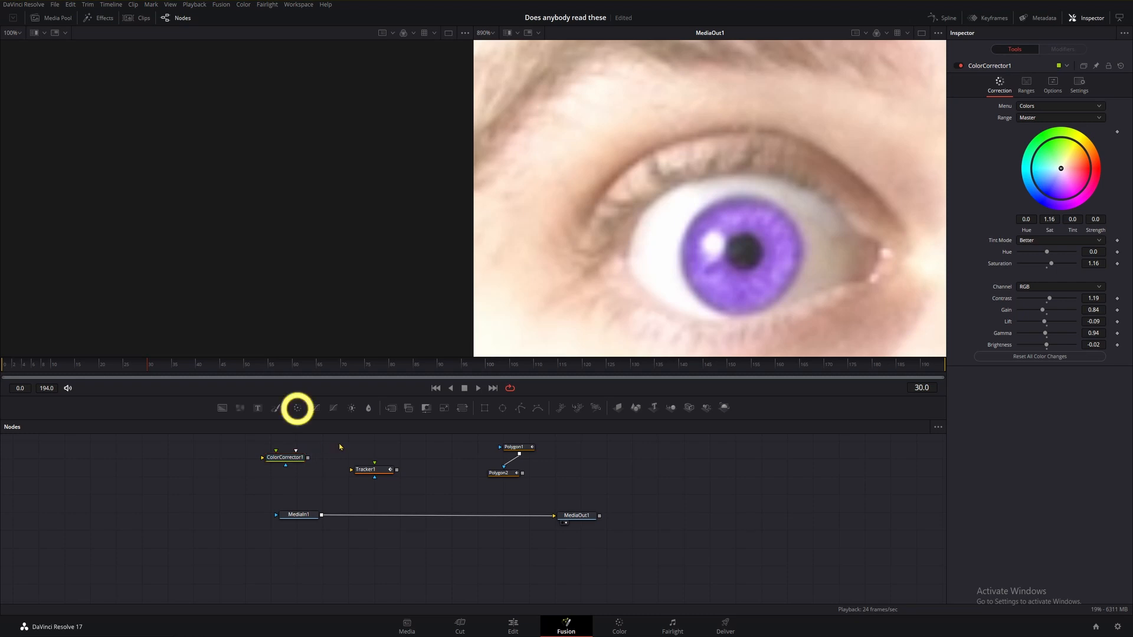
pyautogui.click(300, 411)
pyautogui.moveTo(343, 455); pyautogui.dragTo(442, 495)
pyautogui.moveTo(488, 526); pyautogui.dragTo(402, 519)
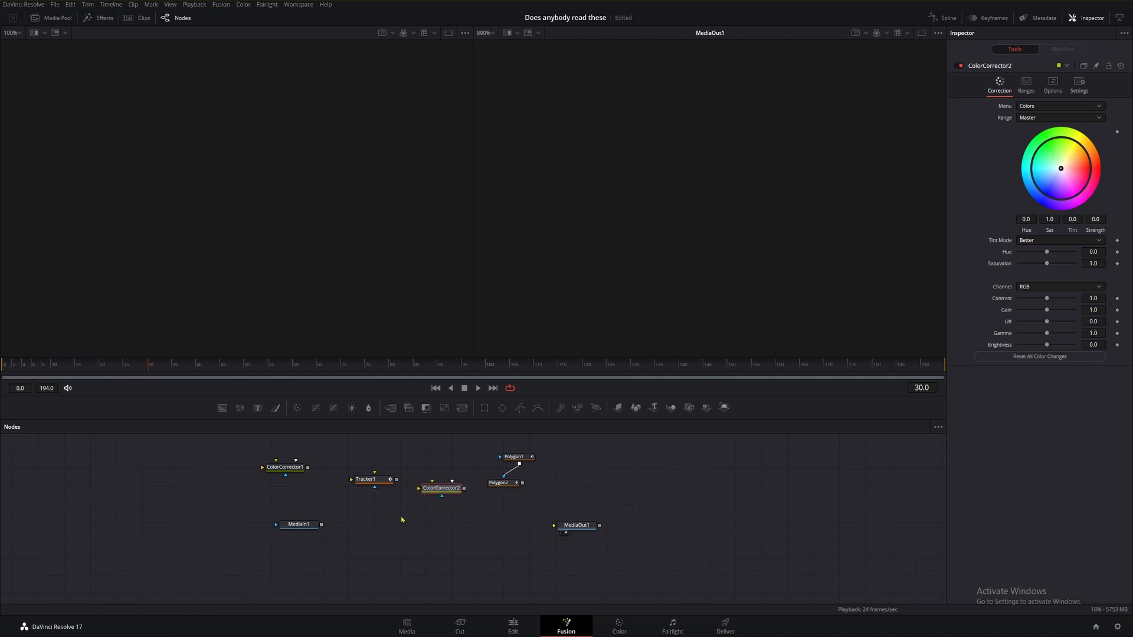
pyautogui.moveTo(321, 525); pyautogui.dragTo(569, 529)
pyautogui.moveTo(441, 488); pyautogui.dragTo(466, 515)
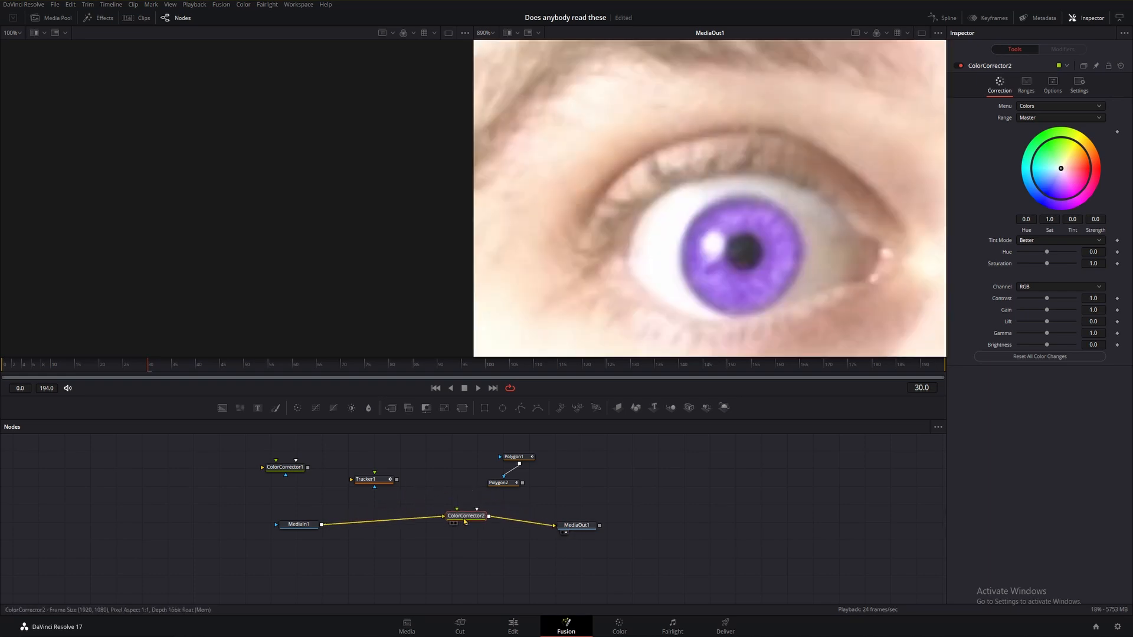
# Connect the polygon mask to ColorCorrector2 and shift its colour wheel to tint 0.3424 and strength 0.3415.
pyautogui.moveTo(522, 482); pyautogui.dragTo(456, 537)
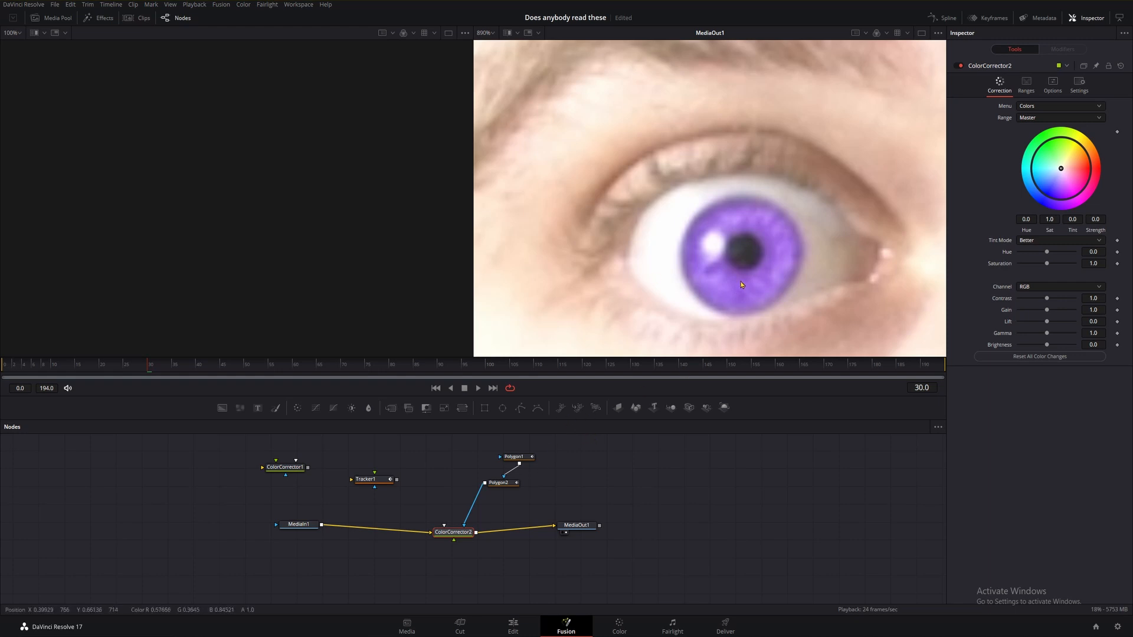
pyautogui.scroll(-1, 742, 285)
pyautogui.moveTo(1061, 168)
pyautogui.mouseDown()
pyautogui.moveTo(1045, 153)
pyautogui.moveTo(1038, 186)
pyautogui.moveTo(1073, 179)
pyautogui.moveTo(1071, 168)
pyautogui.moveTo(1093, 174)
pyautogui.moveTo(1097, 148)
pyautogui.moveTo(1073, 123)
pyautogui.moveTo(1044, 122)
pyautogui.moveTo(996, 150)
pyautogui.moveTo(1024, 171)
pyautogui.moveTo(1073, 171)
pyautogui.moveTo(1048, 177)
pyautogui.moveTo(1052, 155)
pyautogui.mouseUp()
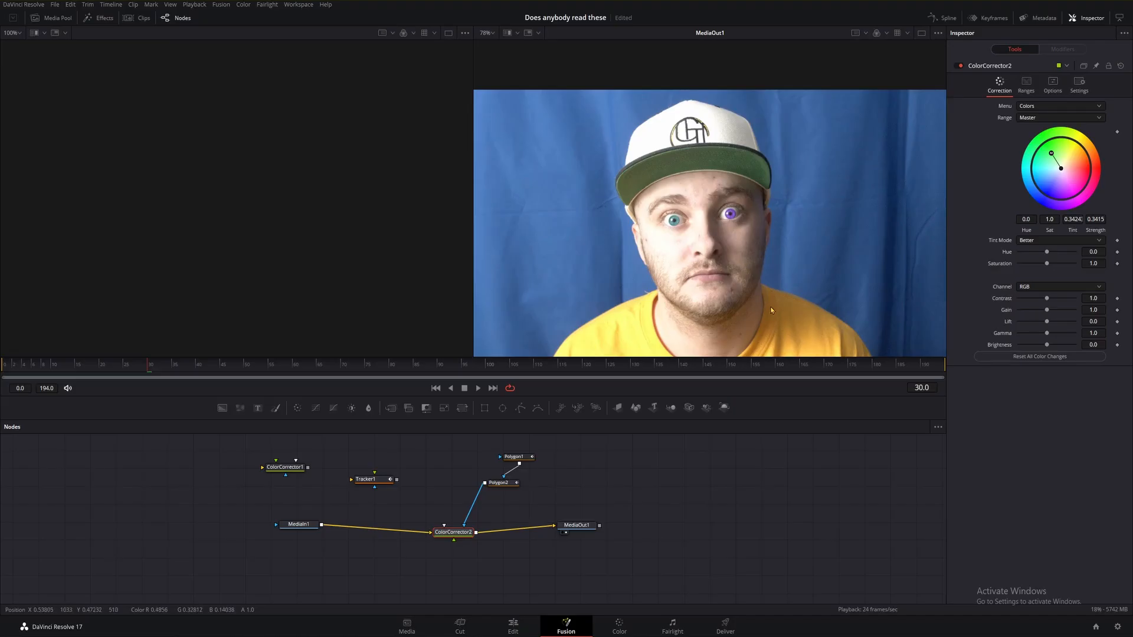
# Play back the clip from the start to review the recoloured eye.
pyautogui.moveTo(755, 292); pyautogui.dragTo(733, 250)
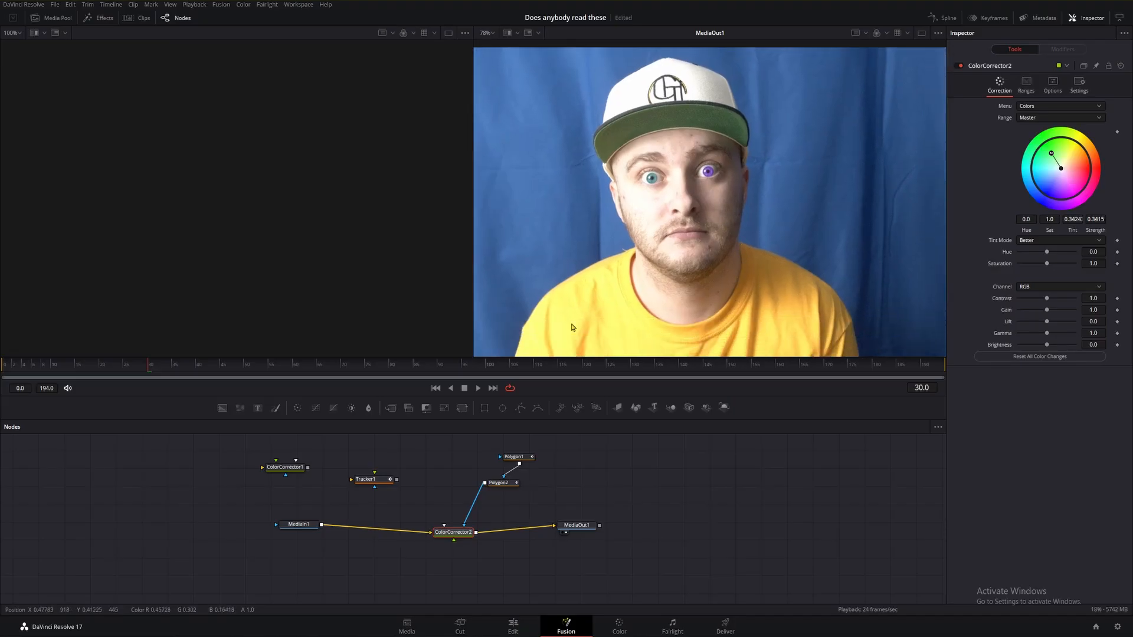
pyautogui.moveTo(145, 368); pyautogui.dragTo(2, 365)
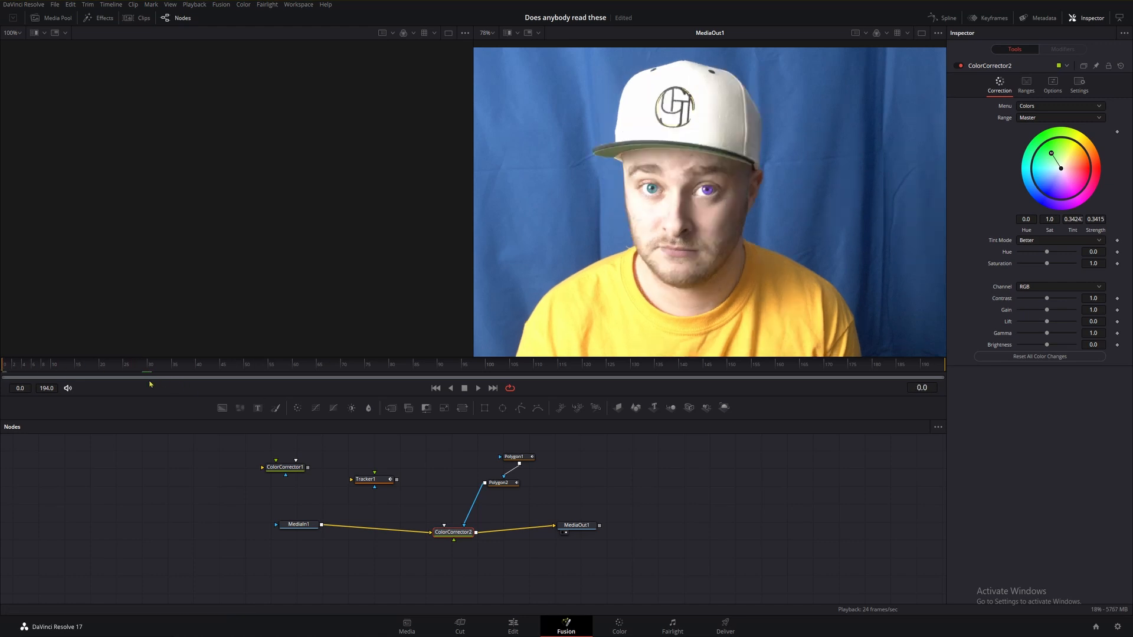
pyautogui.press('space')
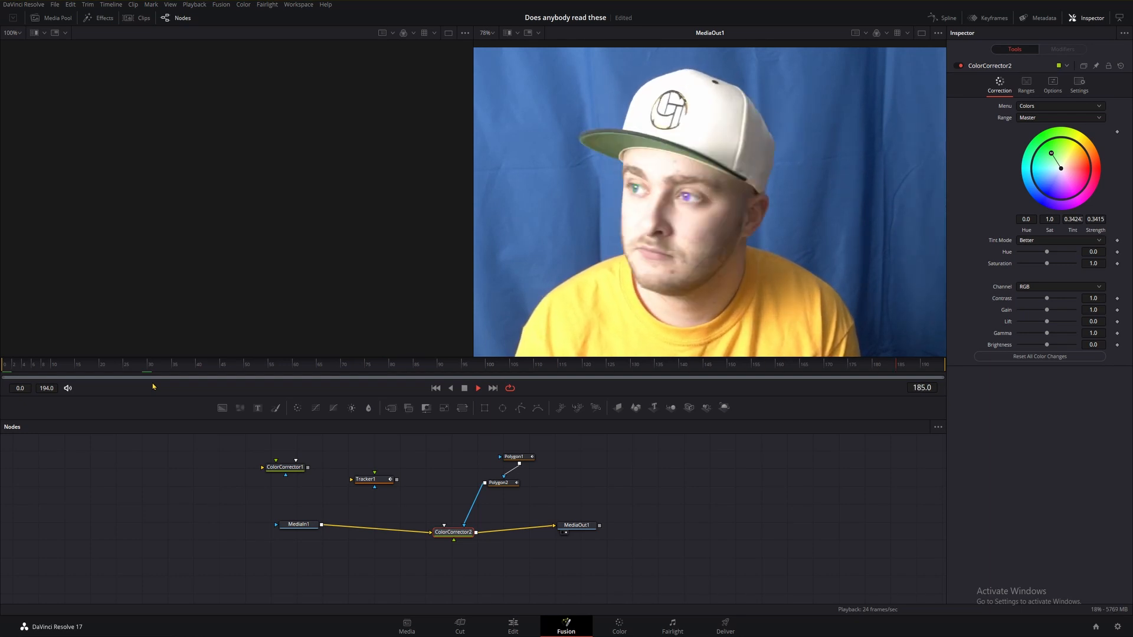
pyautogui.click(106, 365)
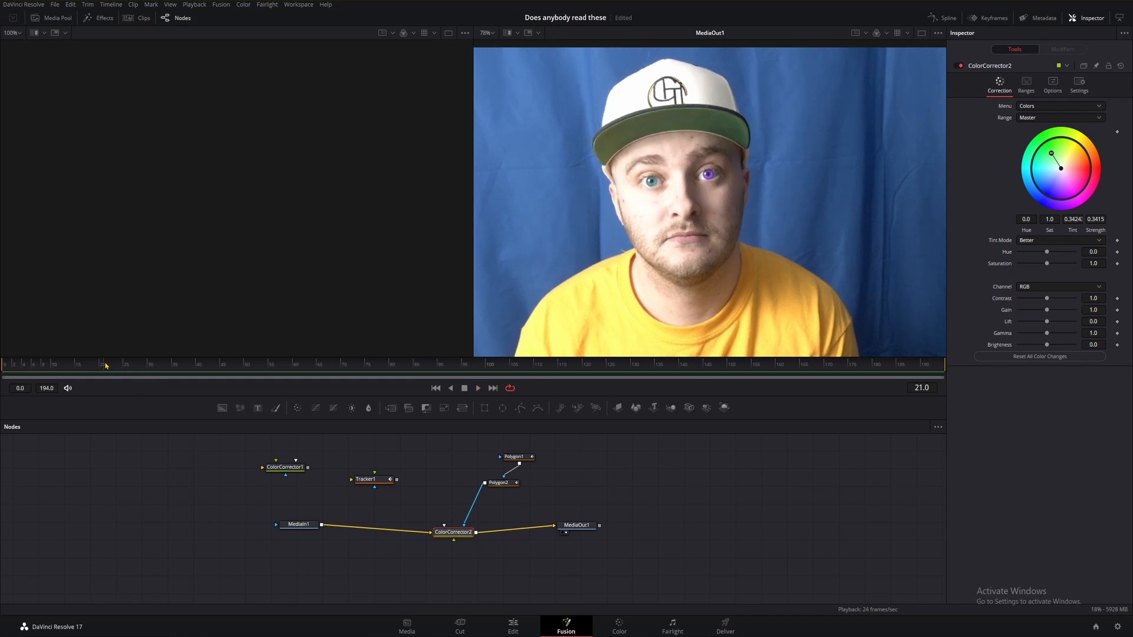
pyautogui.moveTo(105, 366); pyautogui.dragTo(3, 371)
pyautogui.moveTo(635, 503); pyautogui.dragTo(621, 503)
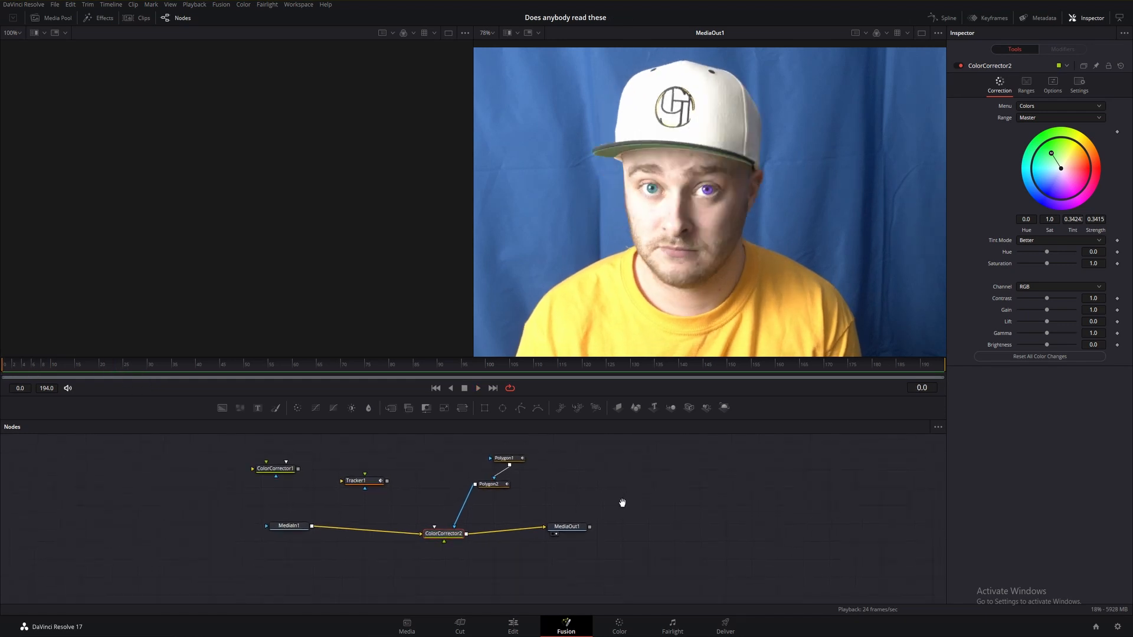
# Select the iris polygon and move its outline points to follow the iris edge more closely.
pyautogui.click(490, 484)
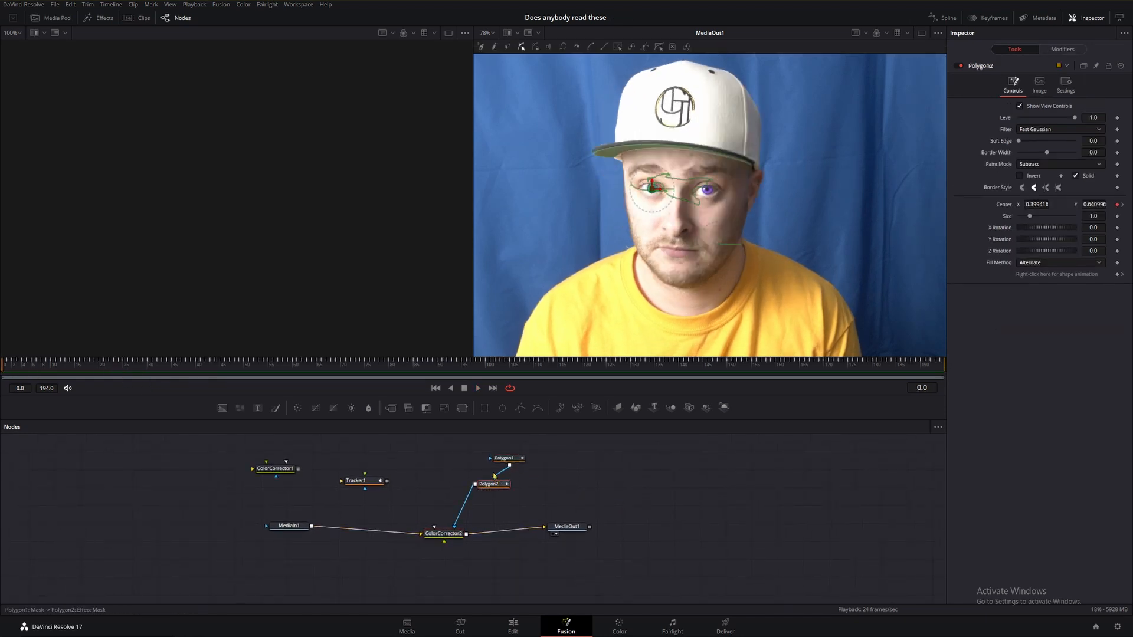
pyautogui.click(505, 458)
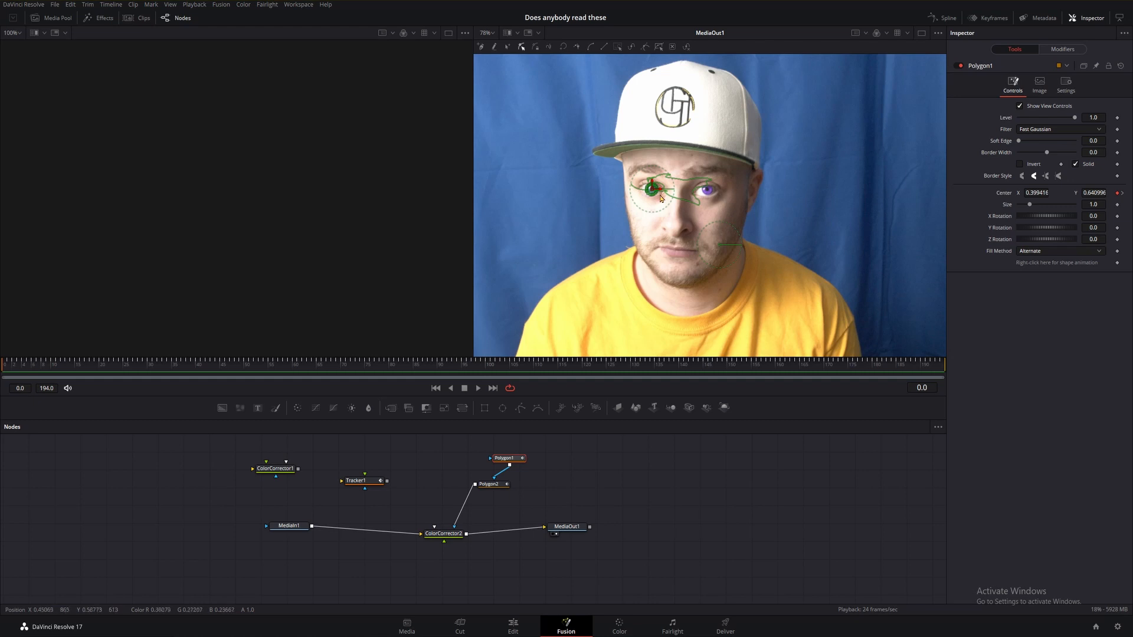
pyautogui.scroll(10, 660, 197)
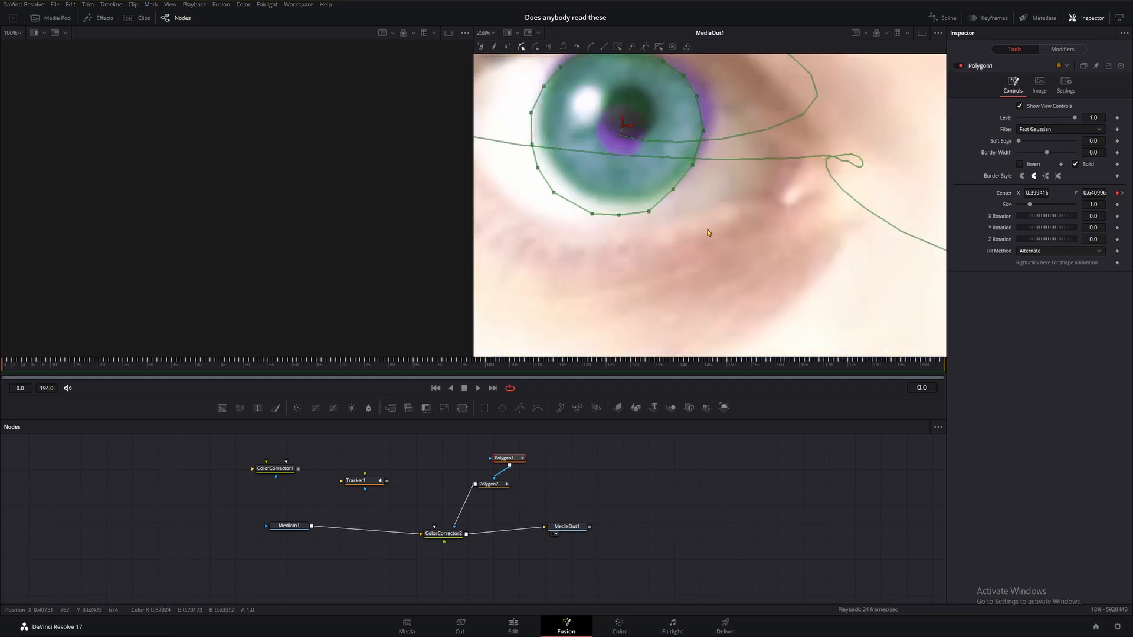
pyautogui.scroll(3, 703, 302)
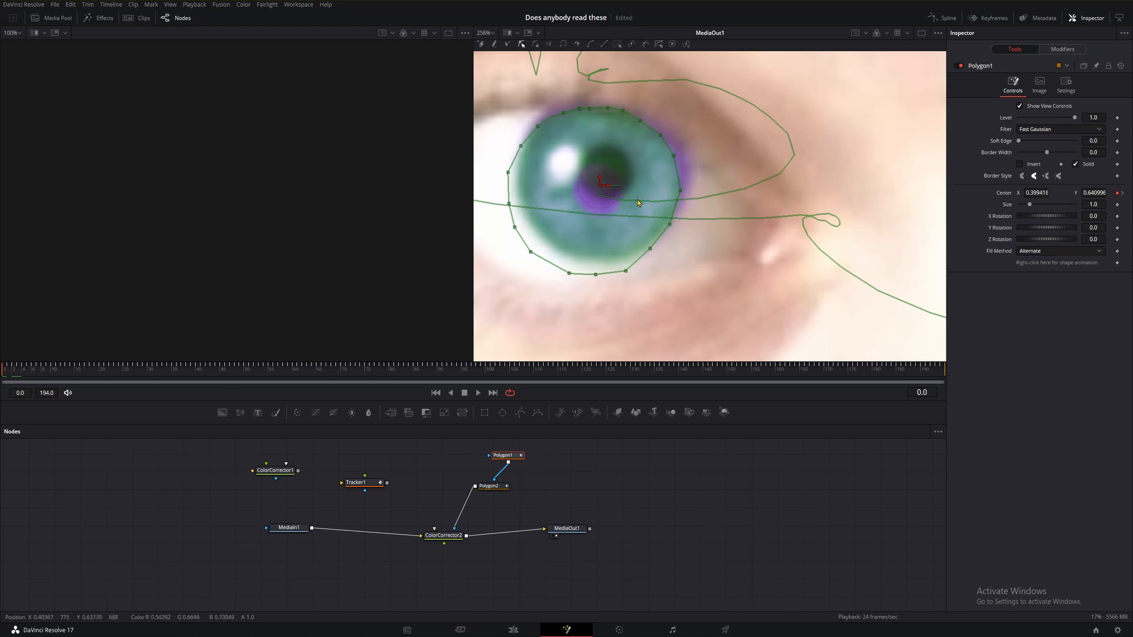
pyautogui.click(537, 124)
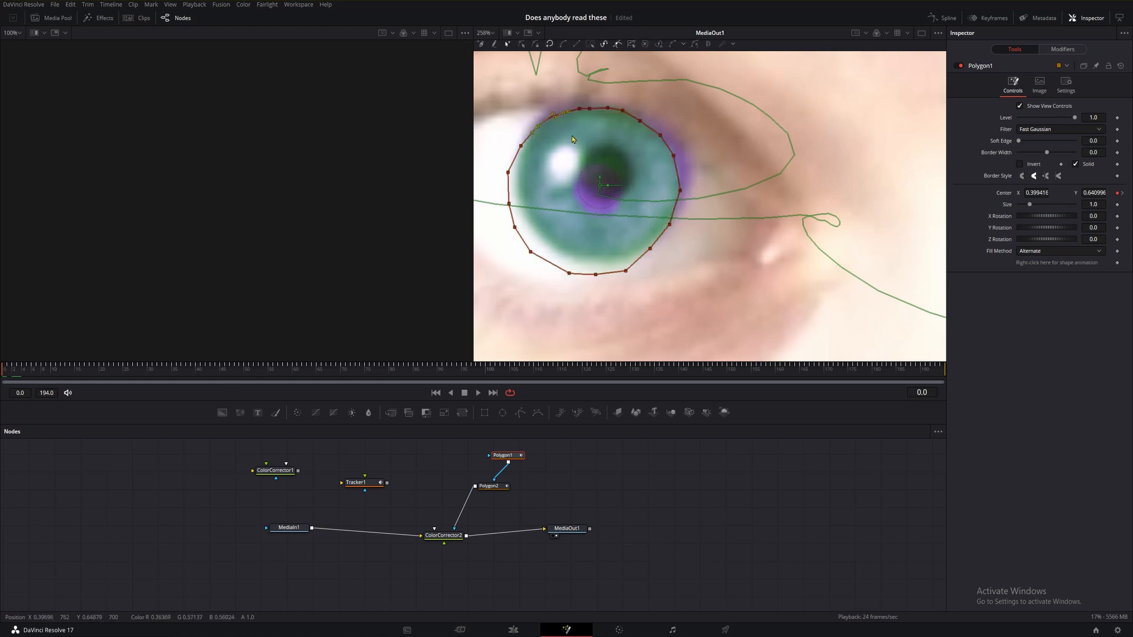
pyautogui.click(524, 149)
pyautogui.moveTo(509, 175); pyautogui.dragTo(522, 145)
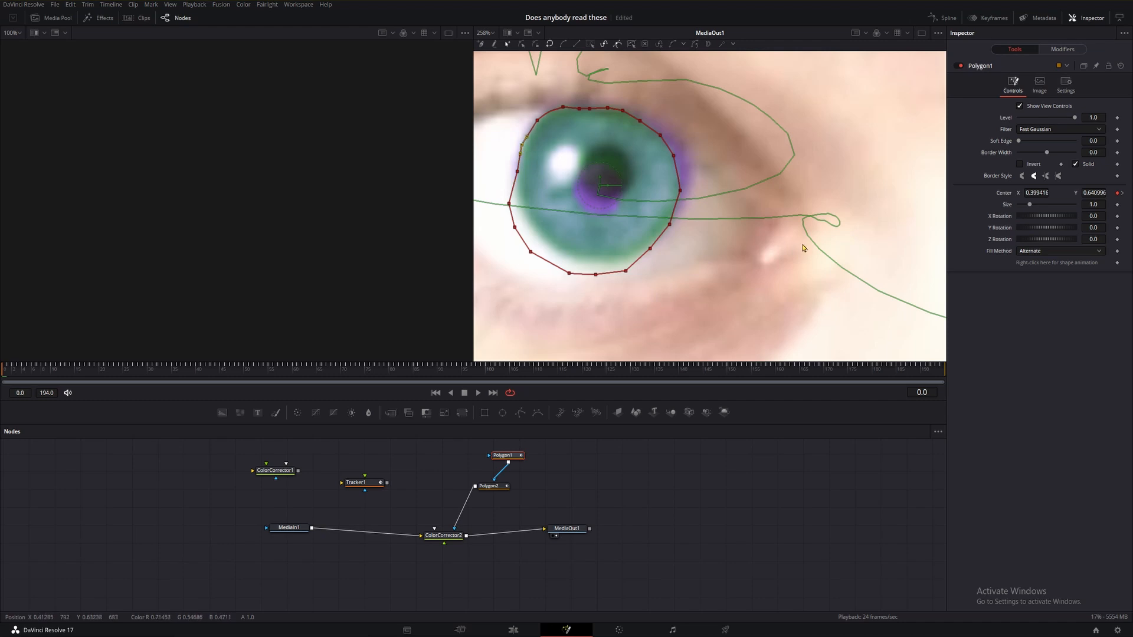
# Enable shape animation on the iris polygon and adjust its points to hug the iris.
pyautogui.click(1117, 263)
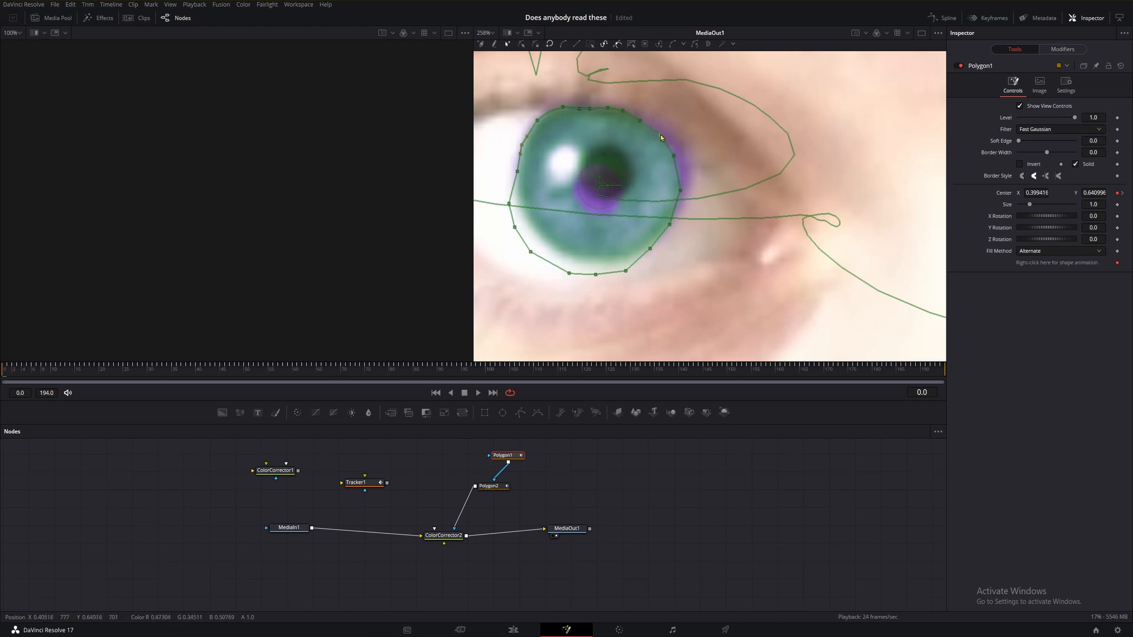
pyautogui.moveTo(660, 136); pyautogui.dragTo(666, 133)
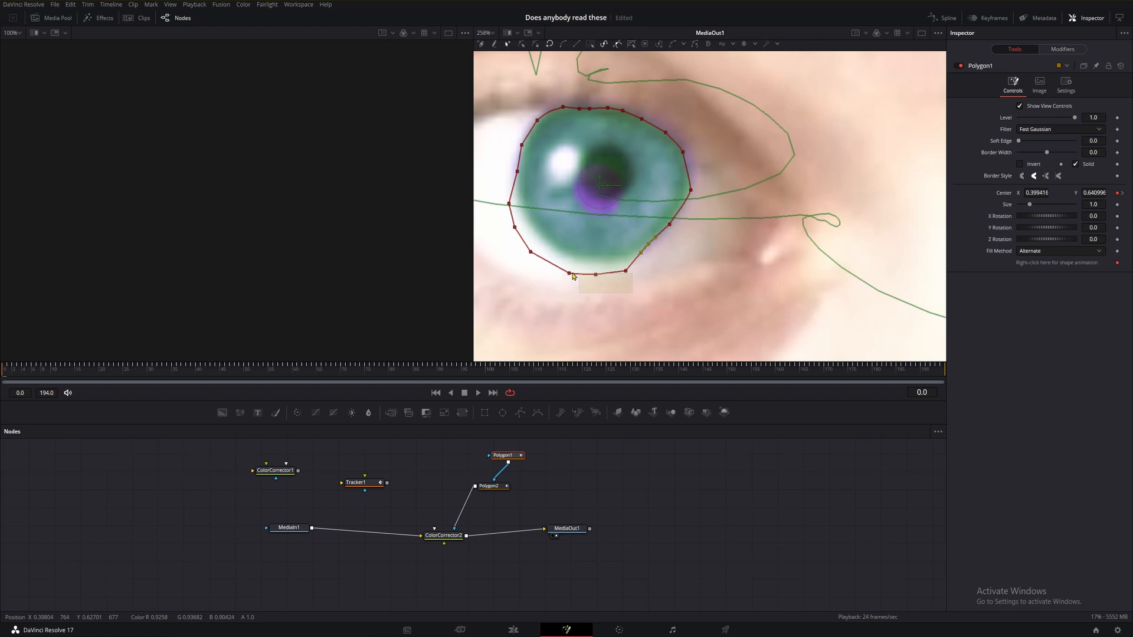
pyautogui.moveTo(572, 273); pyautogui.dragTo(571, 262)
pyautogui.moveTo(491, 199); pyautogui.dragTo(545, 246)
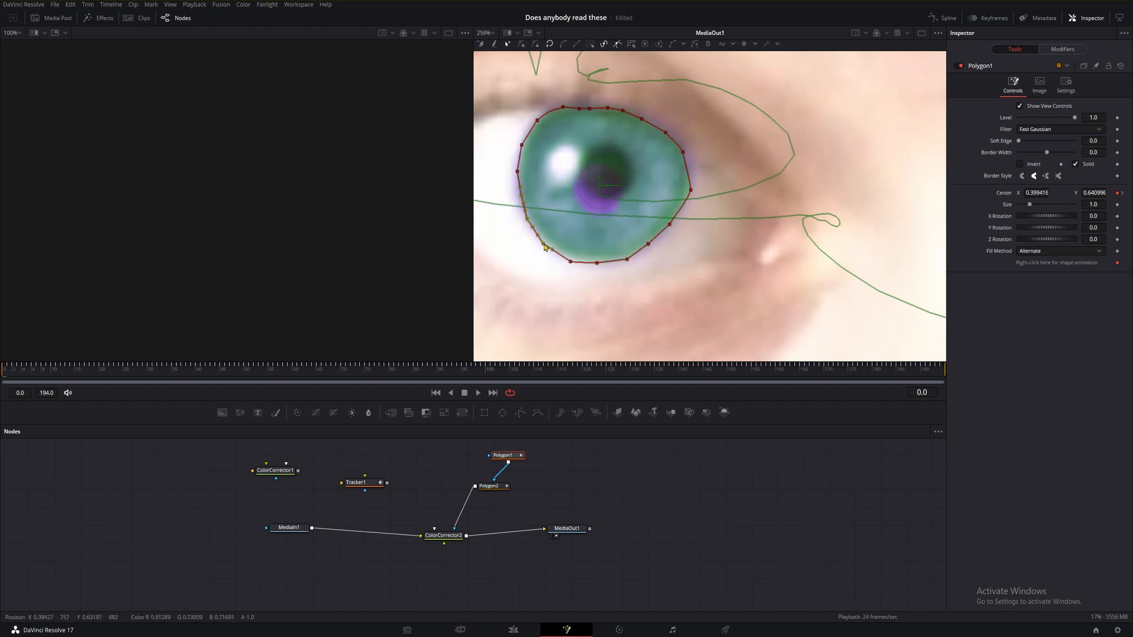
pyautogui.moveTo(521, 196); pyautogui.dragTo(512, 169)
pyautogui.moveTo(684, 152); pyautogui.dragTo(687, 152)
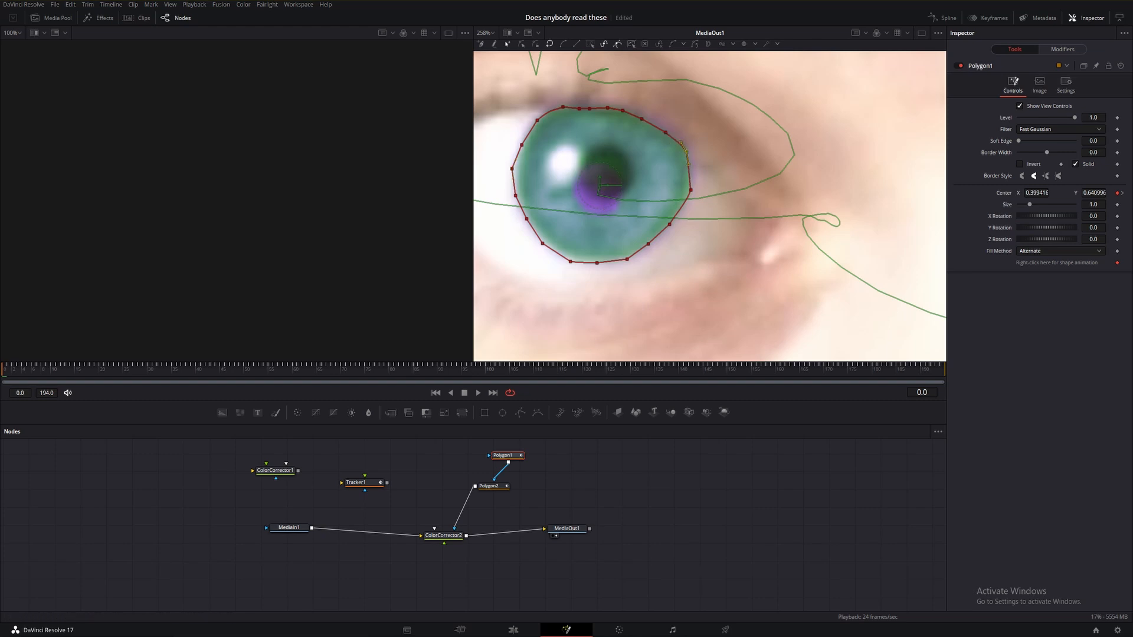
# Set the soft edge of both the iris polygon and the pupil polygon to 0.001.
pyautogui.click(1097, 142)
pyautogui.write('01')
pyautogui.click(1098, 152)
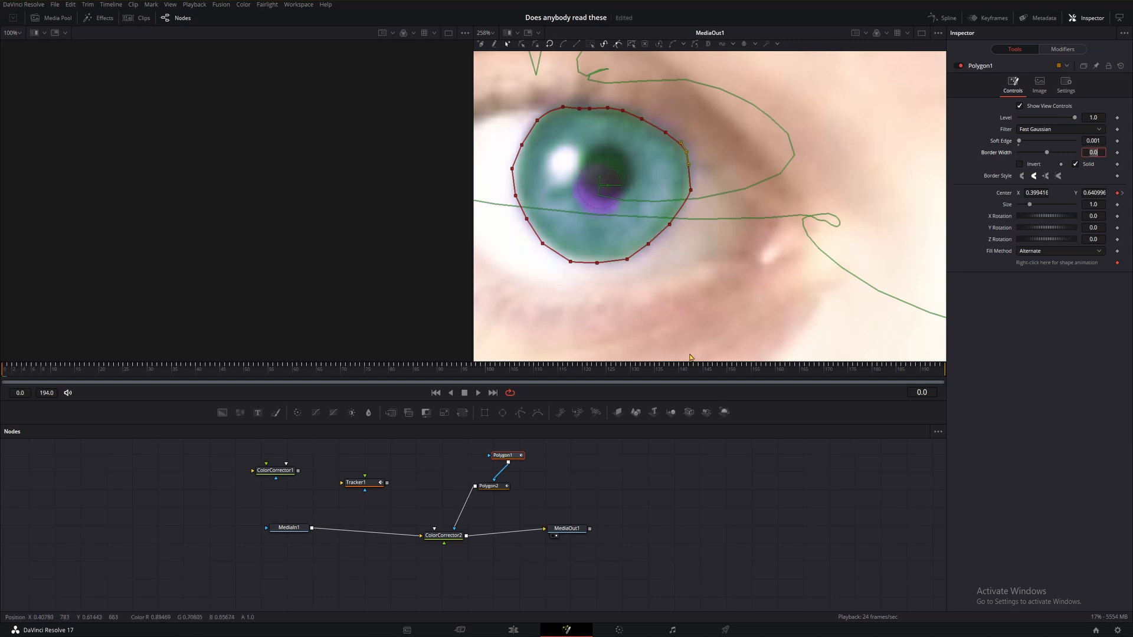
pyautogui.click(625, 187)
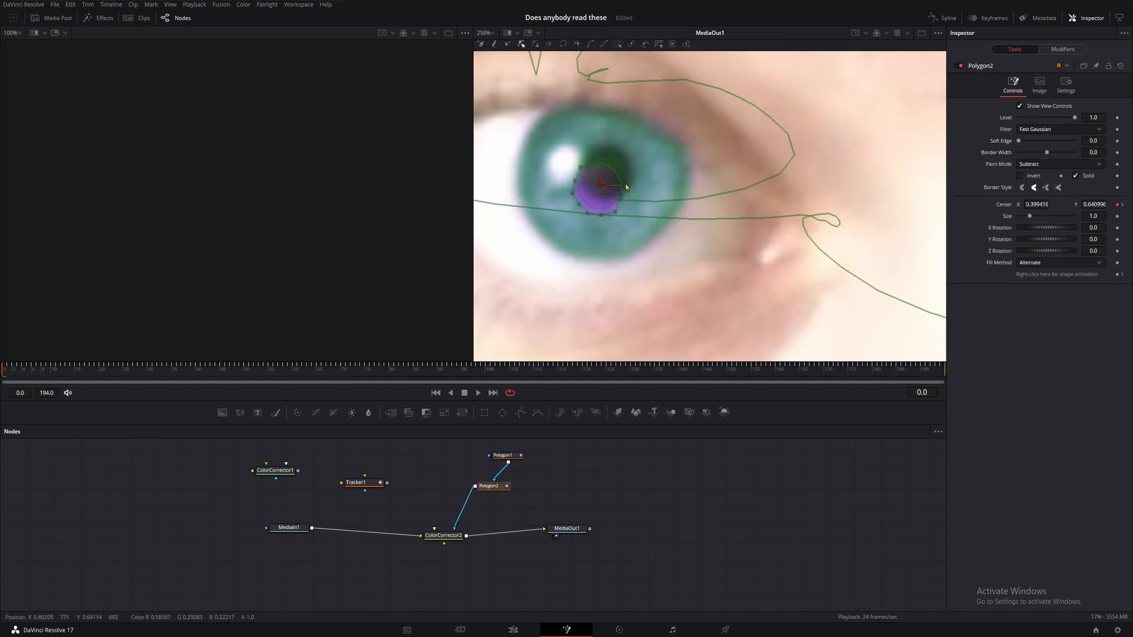
pyautogui.click(1100, 141)
pyautogui.moveTo(558, 142); pyautogui.dragTo(625, 200)
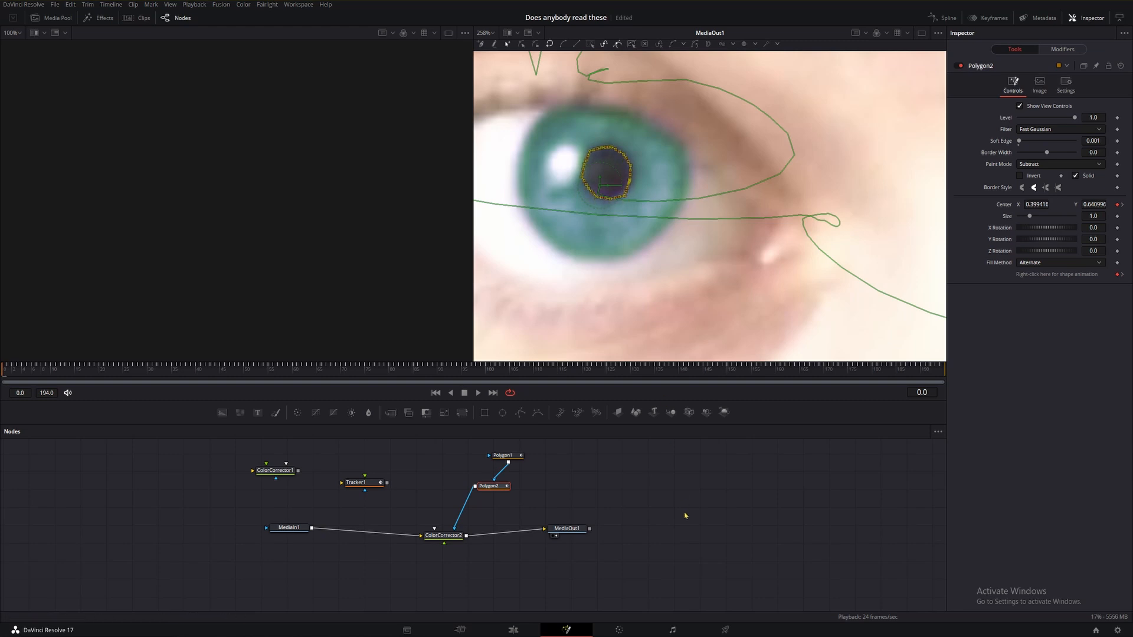
# Step forward to frame 5 and reshape the iris polygon's left-side points to fit the iris.
pyautogui.click(670, 499)
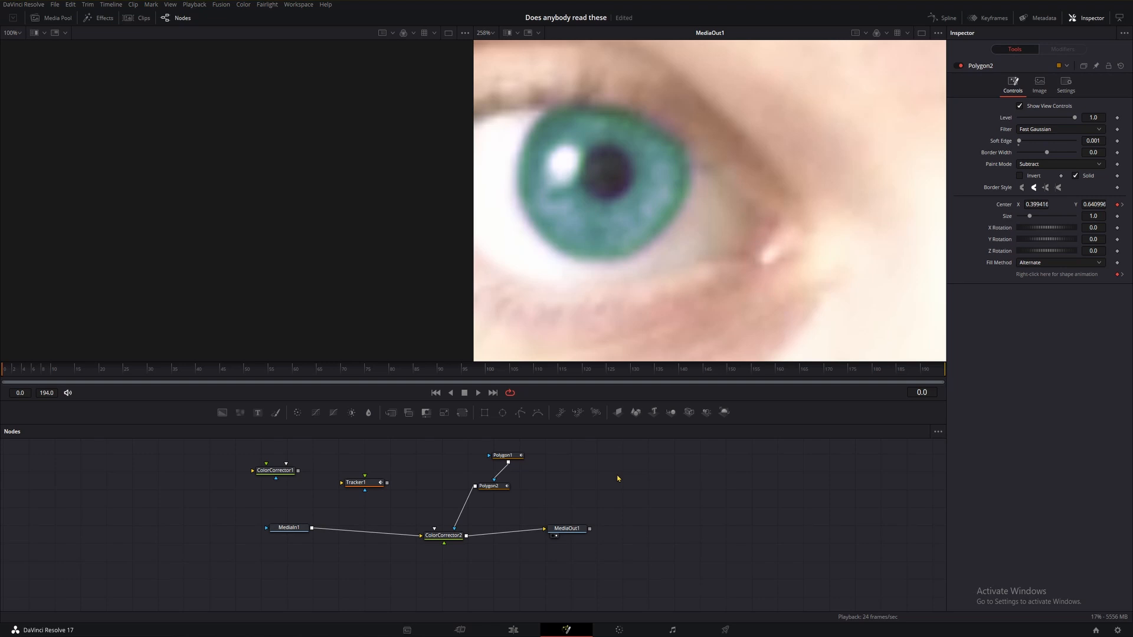
pyautogui.press('Right')
pyautogui.press('Right')
pyautogui.press('Right')
pyautogui.press('Right')
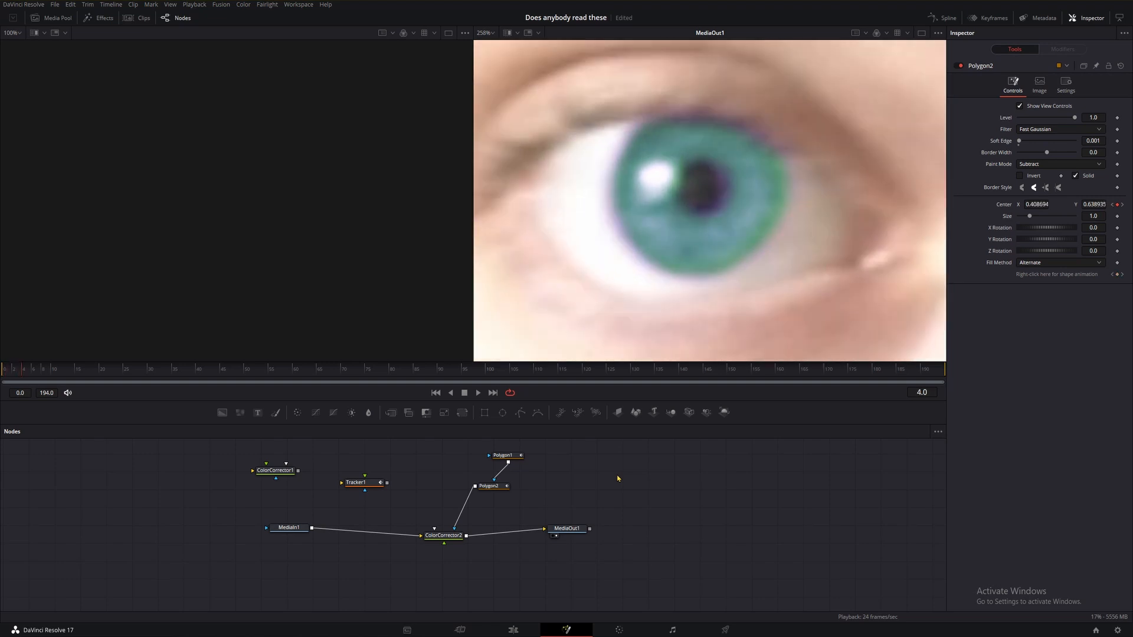
pyautogui.press('Right')
pyautogui.press('Left')
pyautogui.press('Right')
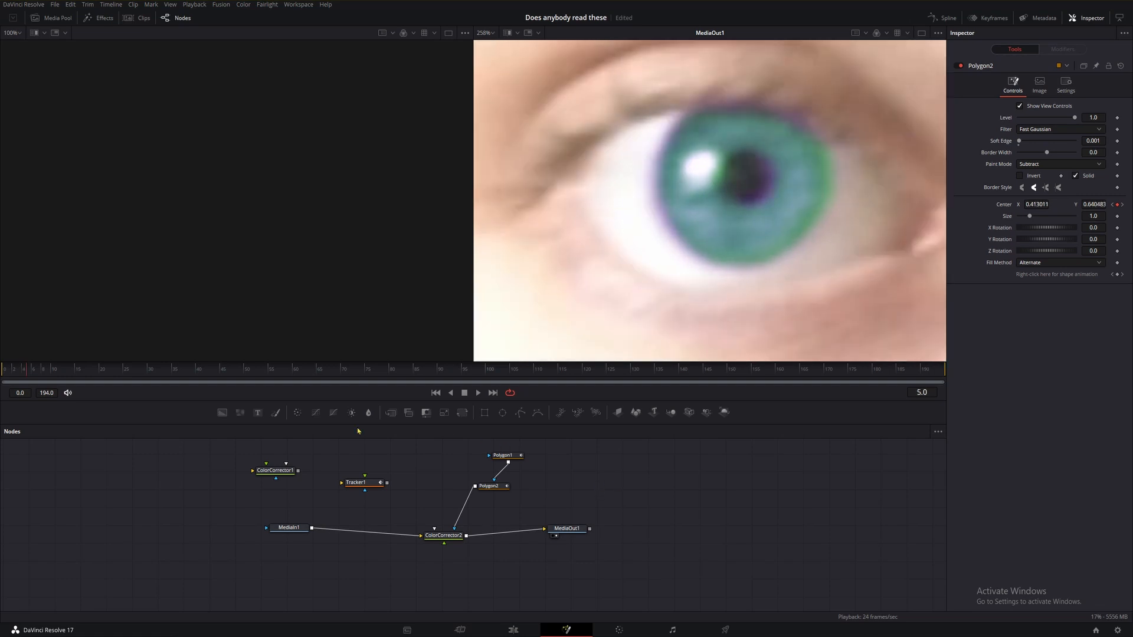
pyautogui.click(504, 455)
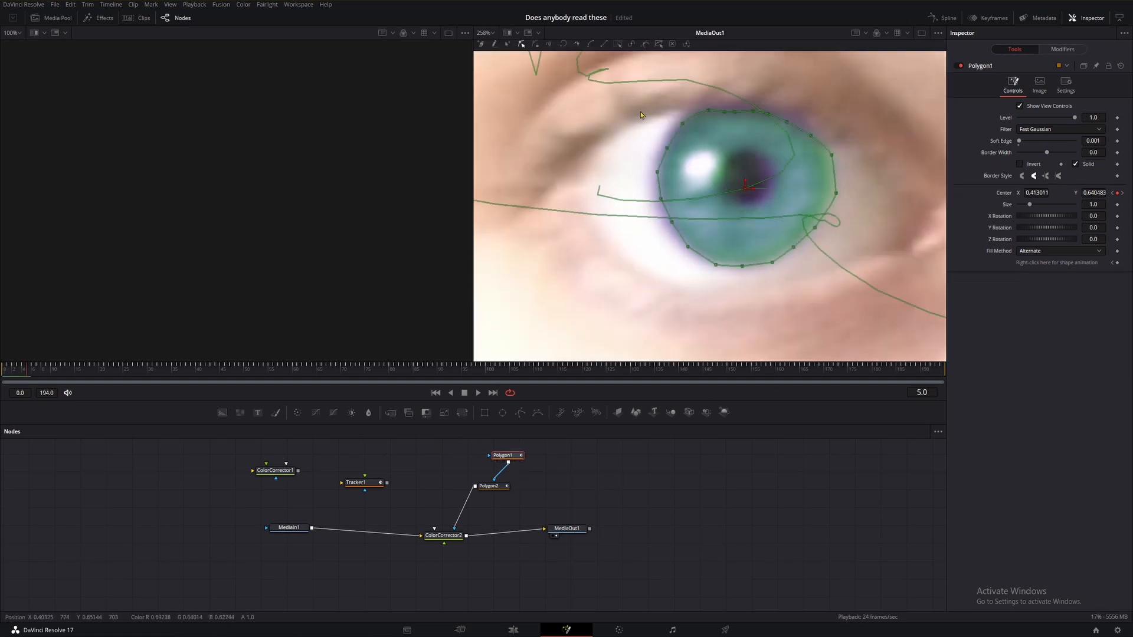
pyautogui.moveTo(639, 106); pyautogui.dragTo(695, 304)
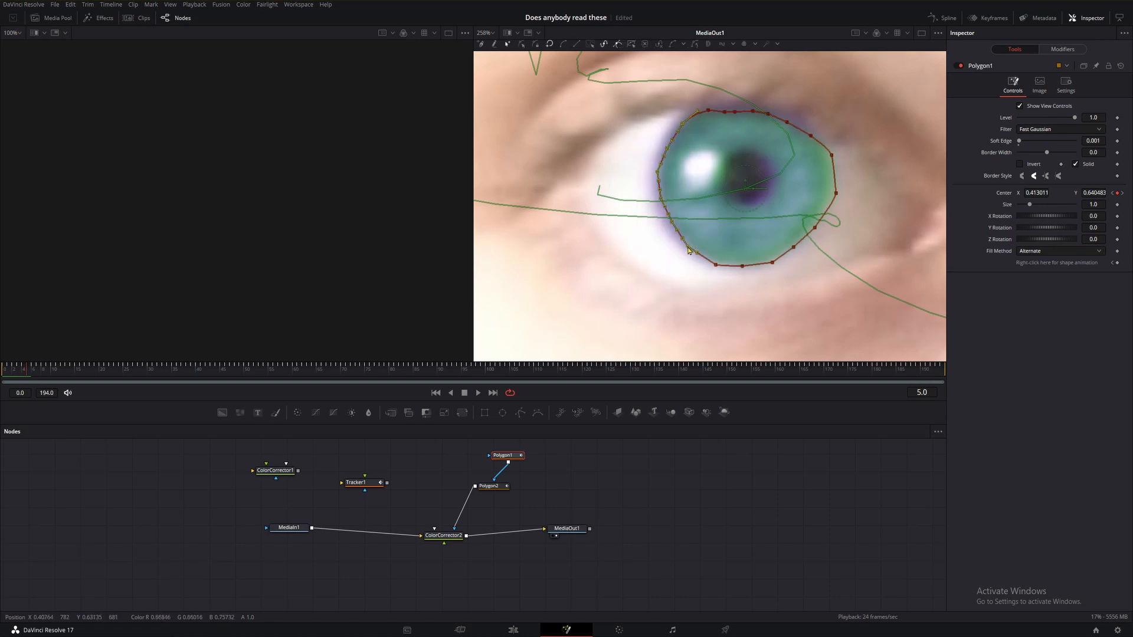
pyautogui.moveTo(685, 248); pyautogui.dragTo(681, 247)
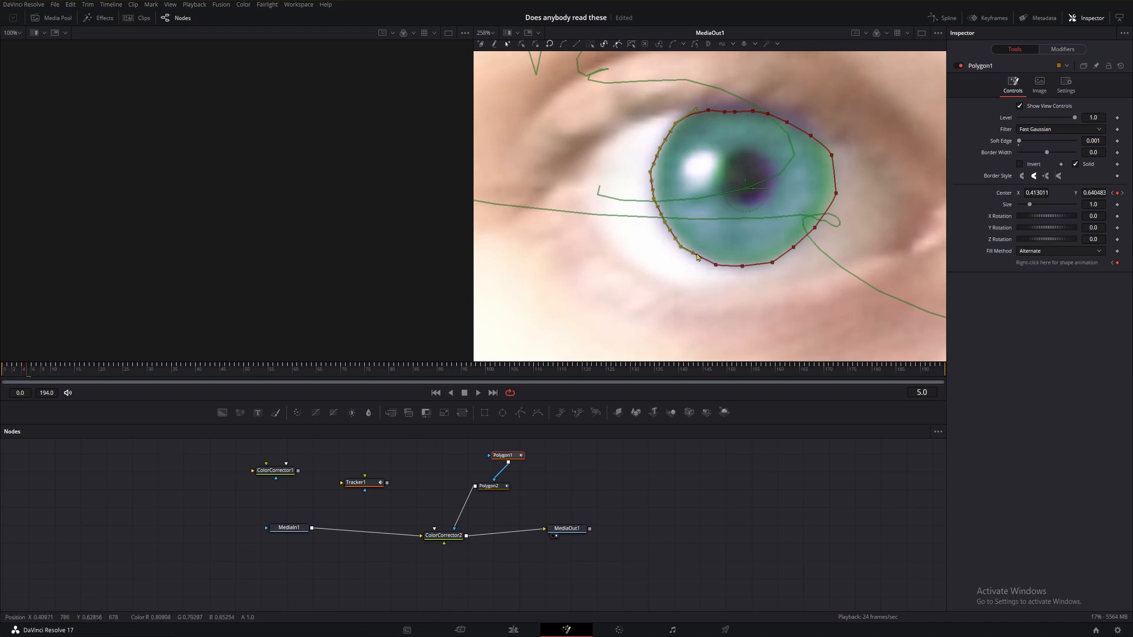
# Realign the iris polygon's points to the iris at frame 59 and again near the start of the clip.
pyautogui.moveTo(8, 373); pyautogui.dragTo(289, 368)
pyautogui.moveTo(675, 161); pyautogui.dragTo(744, 357)
pyautogui.moveTo(772, 234); pyautogui.dragTo(621, 279)
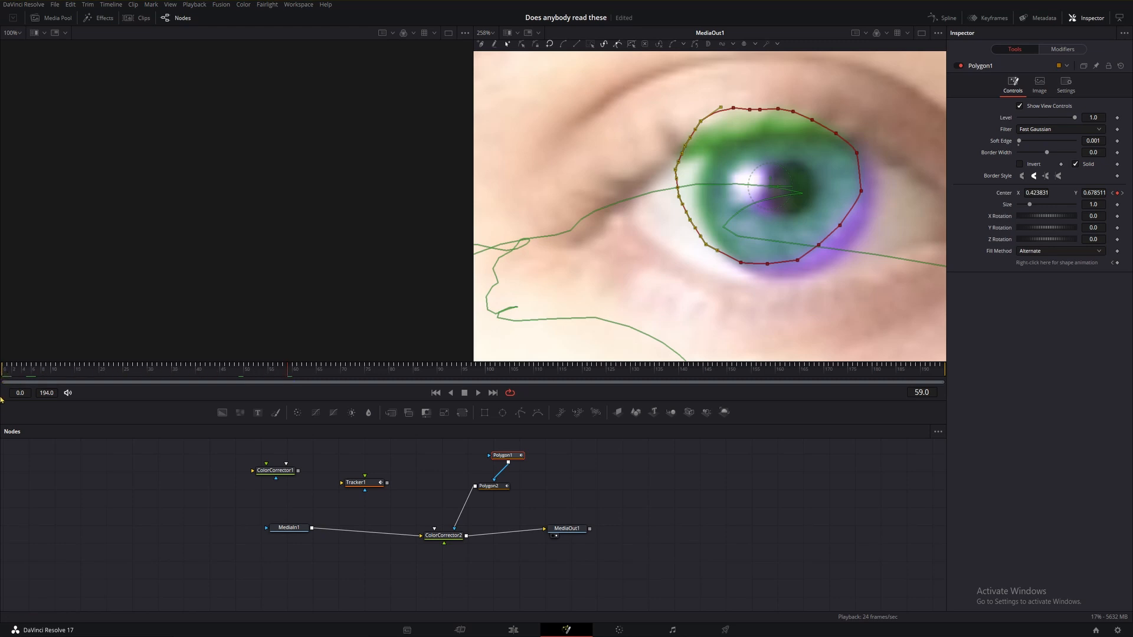
pyautogui.click(10, 370)
pyautogui.moveTo(647, 217); pyautogui.dragTo(702, 115)
pyautogui.moveTo(628, 353); pyautogui.dragTo(688, 254)
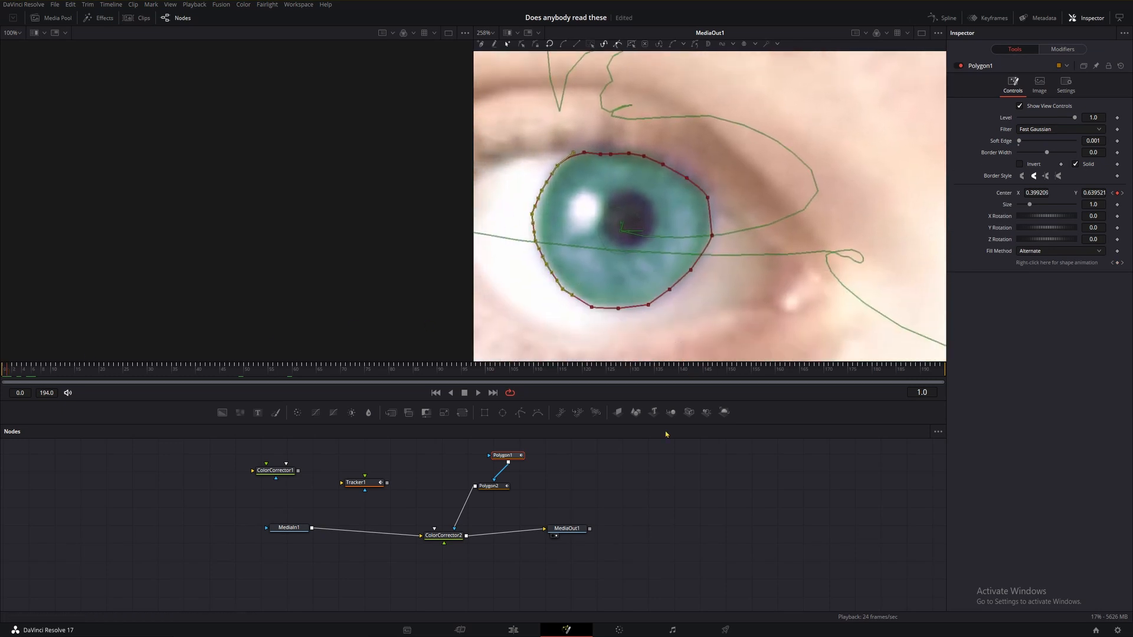
# Step through the opening frames and nudge the iris polygon's center at frame 5 onto the iris.
pyautogui.press('Right')
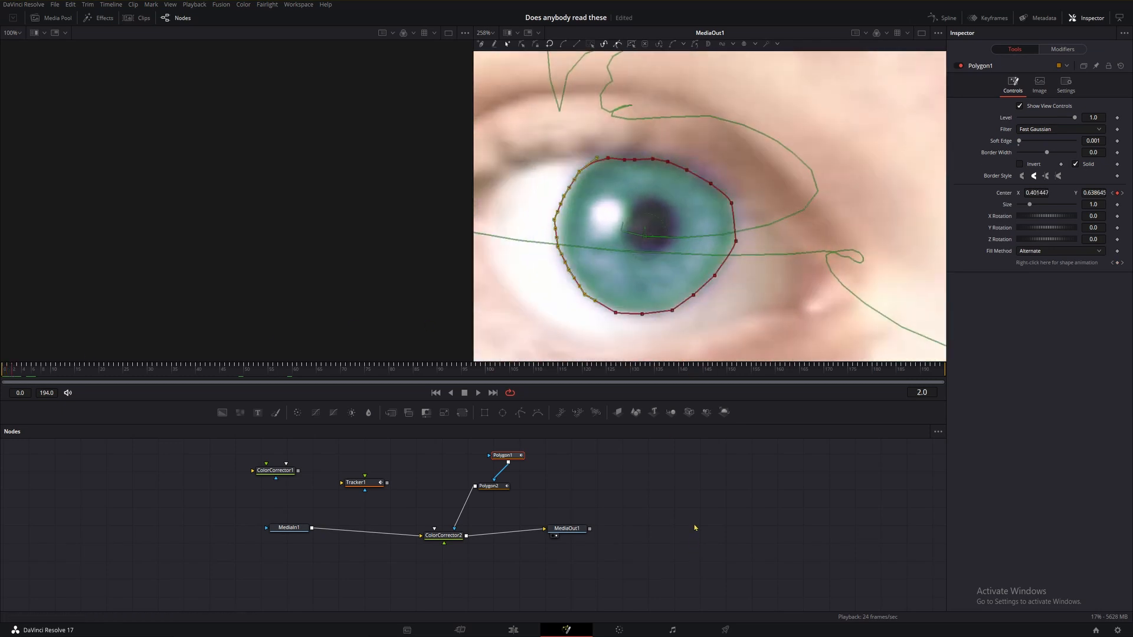
pyautogui.press('Left')
pyautogui.click(646, 506)
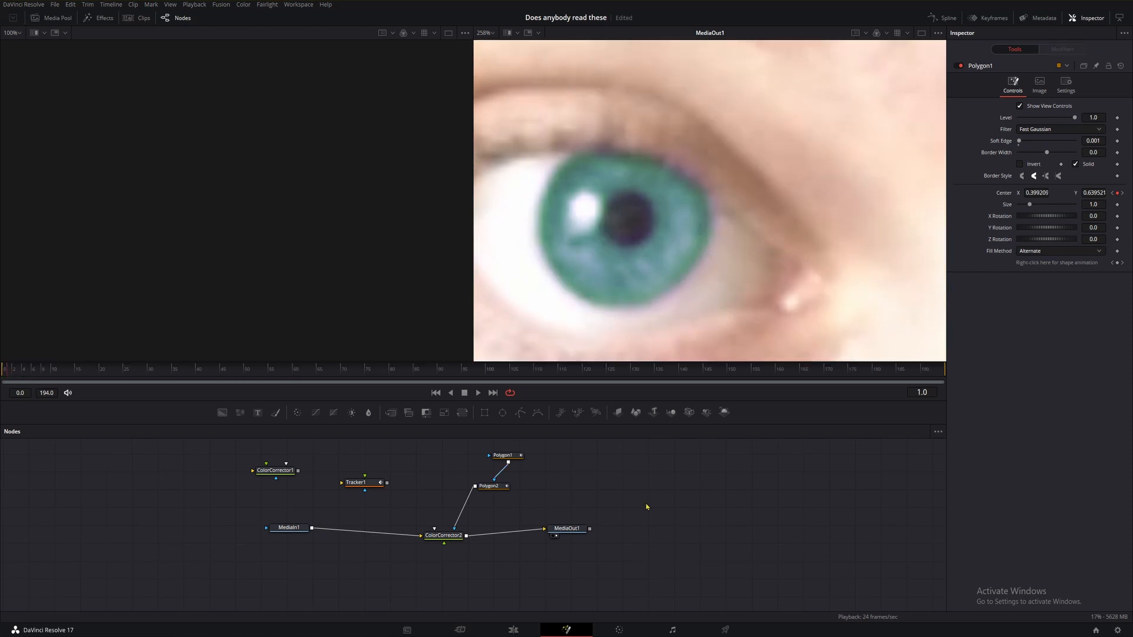
pyautogui.click(502, 456)
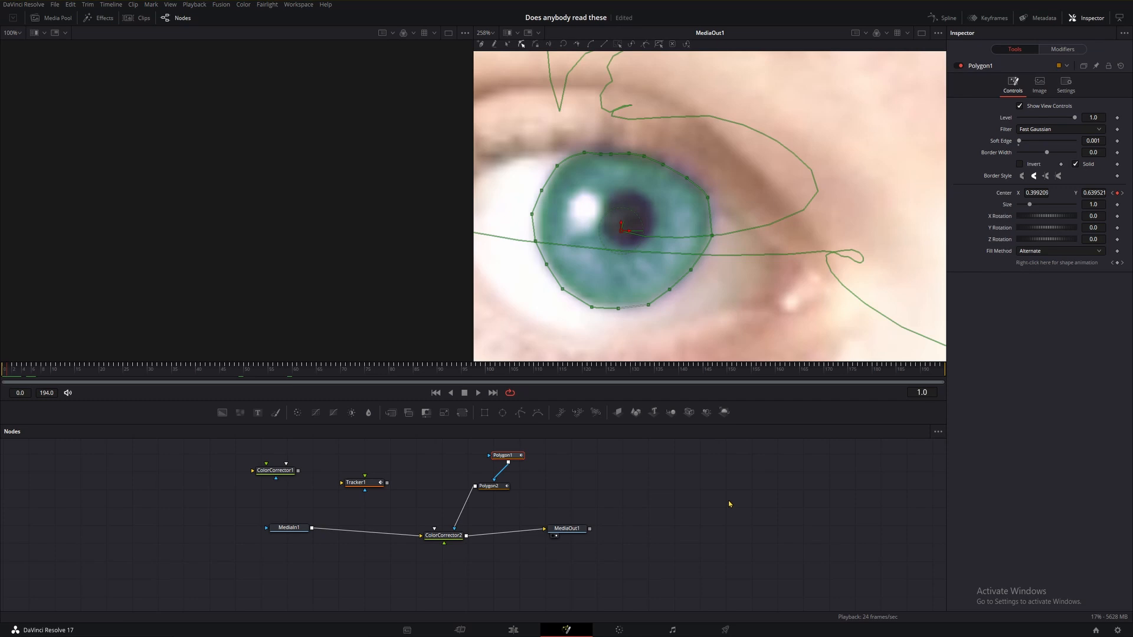
pyautogui.press('Right')
pyautogui.press('Right')
pyautogui.press('Right')
pyautogui.press('Right')
pyautogui.press('Right')
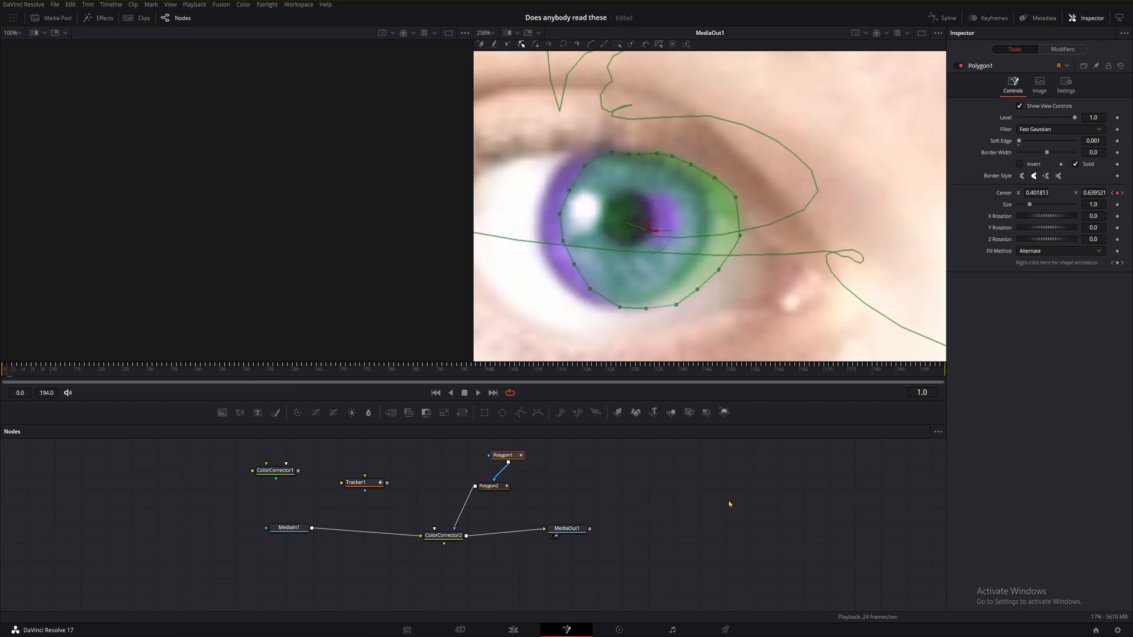
pyautogui.press('Left')
pyautogui.press('Left')
pyautogui.press('Left')
pyautogui.press('Left')
pyautogui.press('Left')
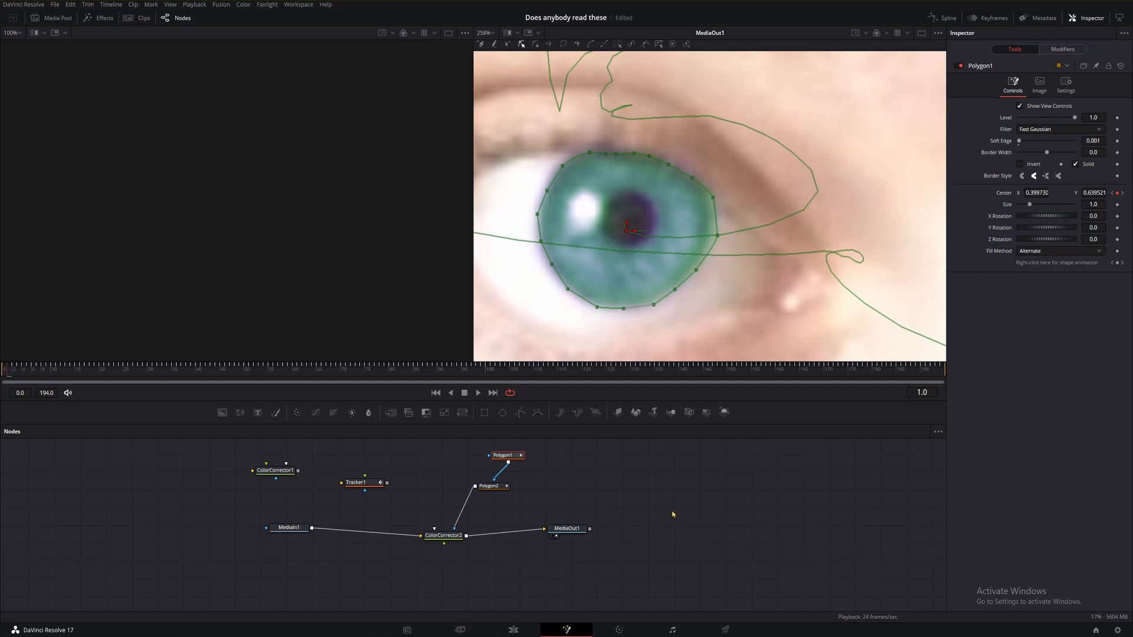
pyautogui.press('space')
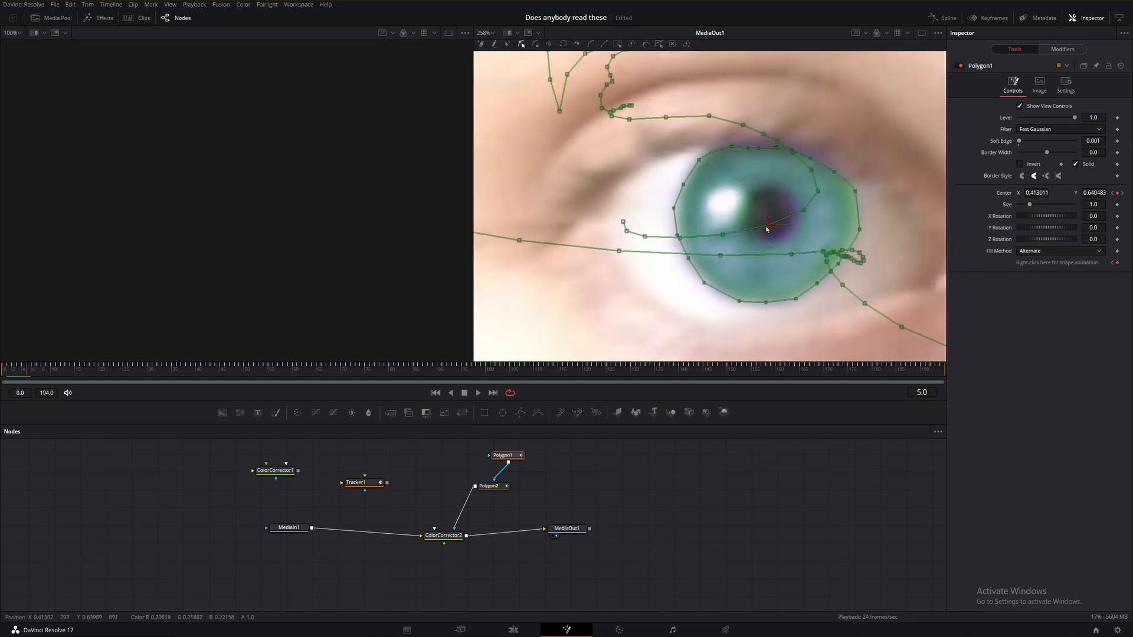
pyautogui.moveTo(768, 229); pyautogui.dragTo(761, 227)
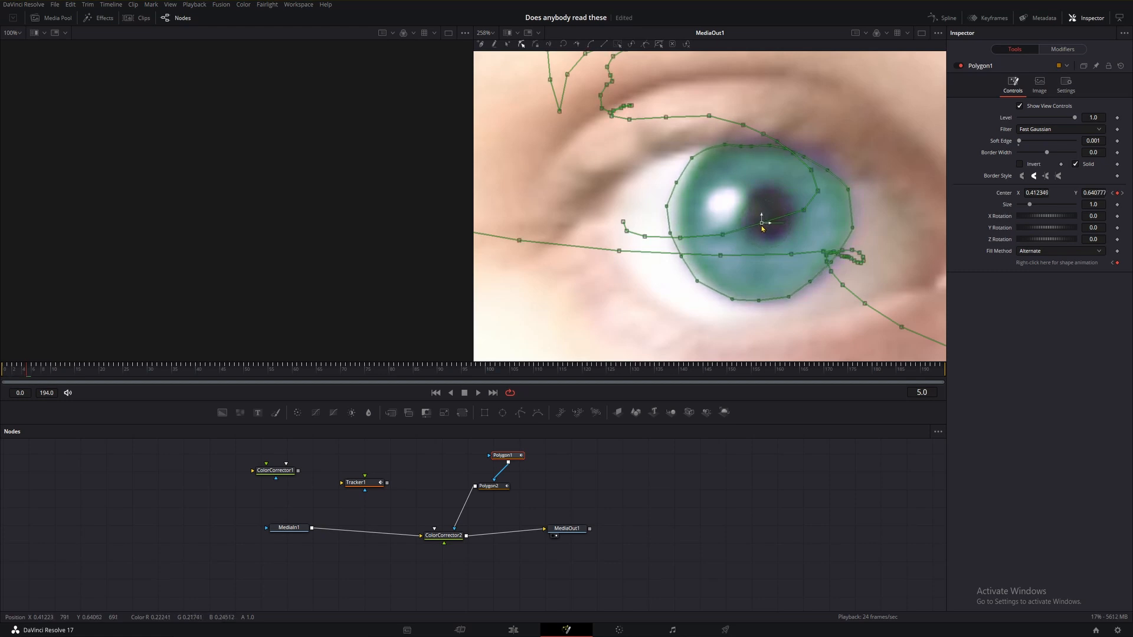
# Advance to frame 6 and nudge the iris polygon's center slightly left to stay on the iris.
pyautogui.click(734, 557)
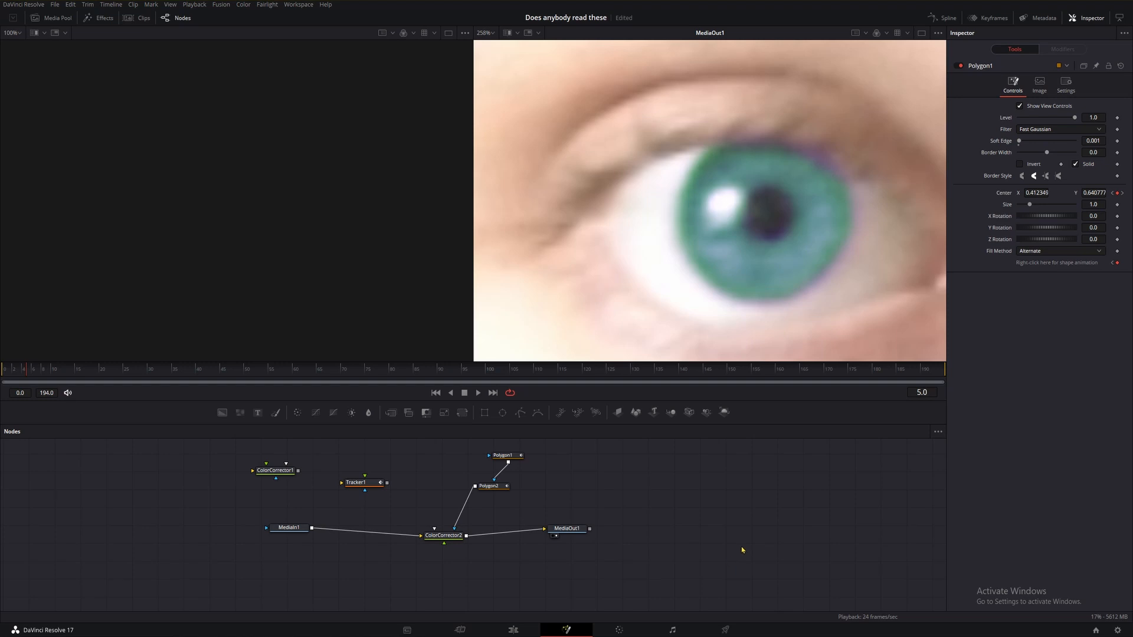
pyautogui.click(813, 161)
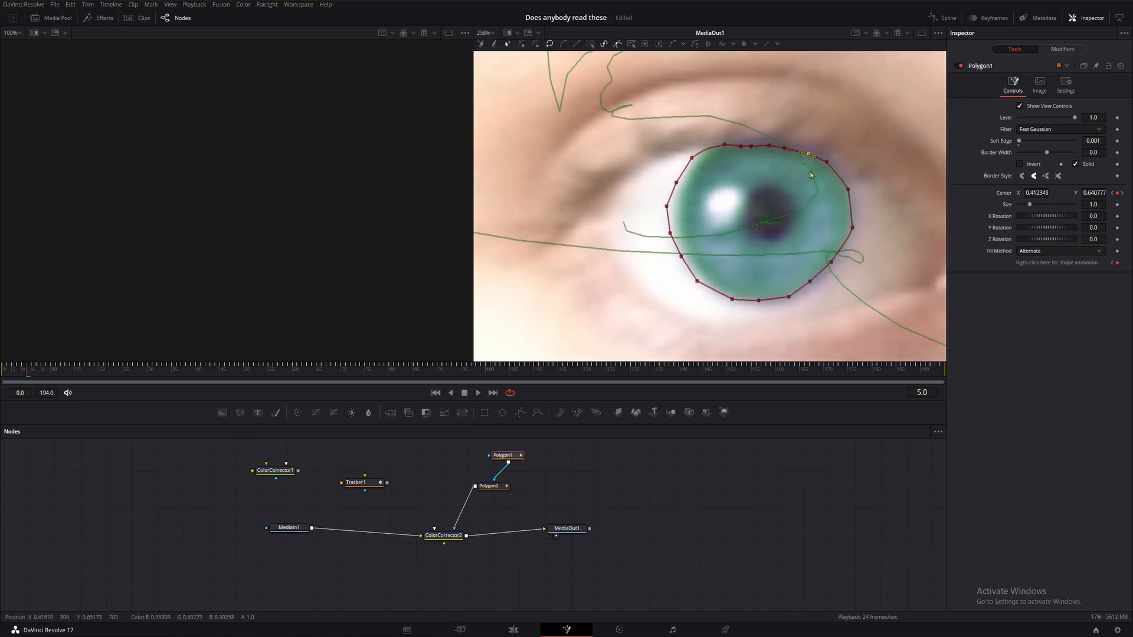
pyautogui.click(749, 460)
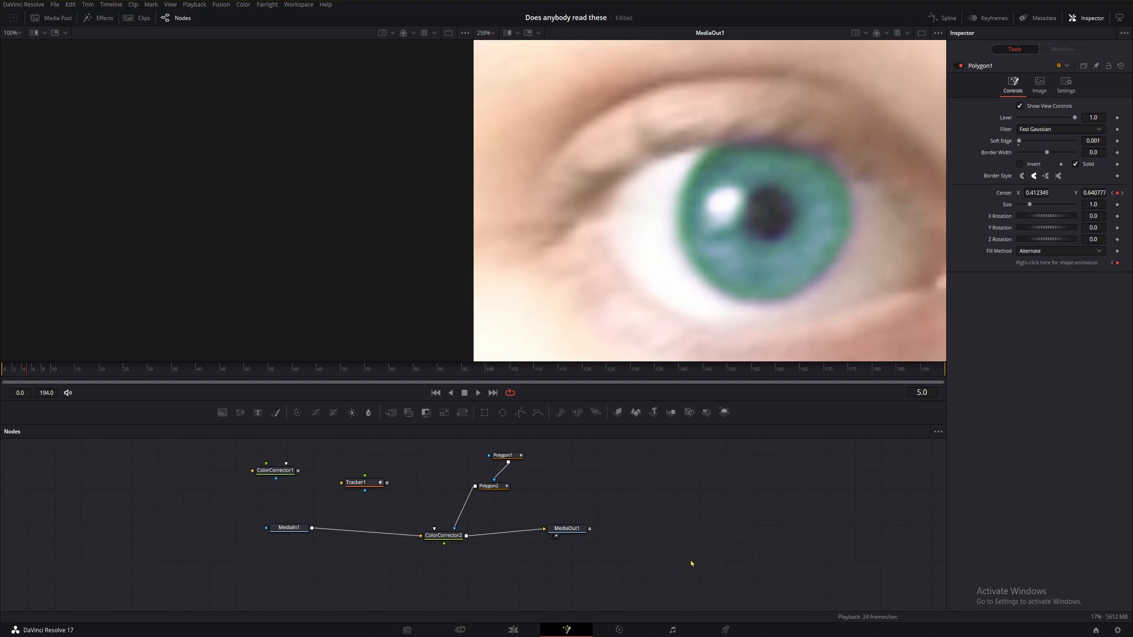
pyautogui.press('Right')
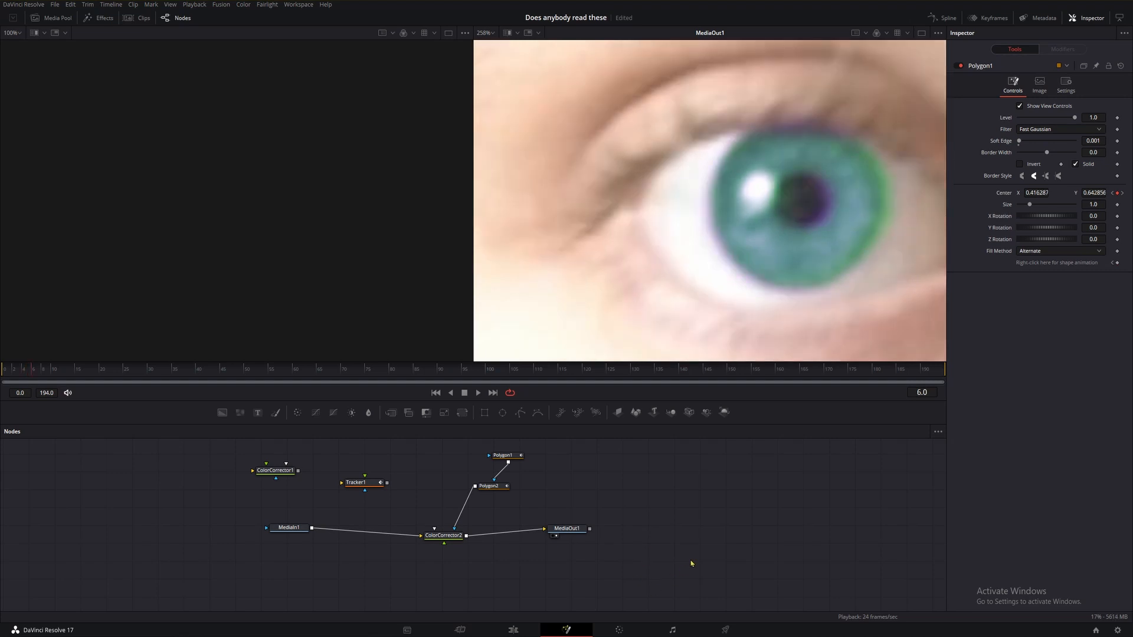
pyautogui.click(507, 459)
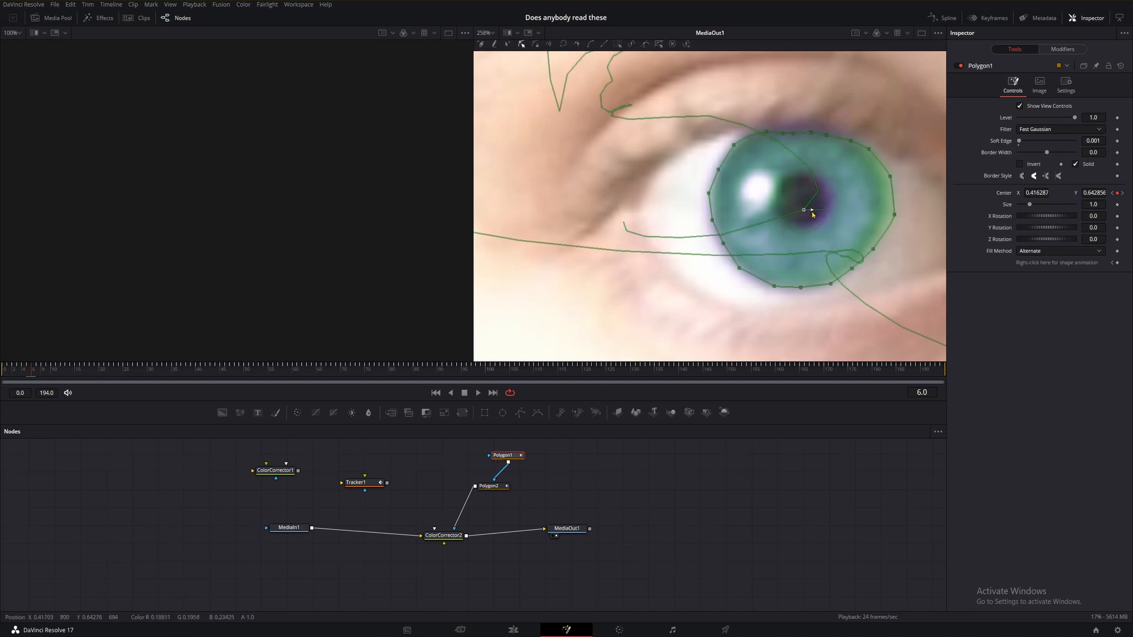
pyautogui.moveTo(812, 214); pyautogui.dragTo(808, 214)
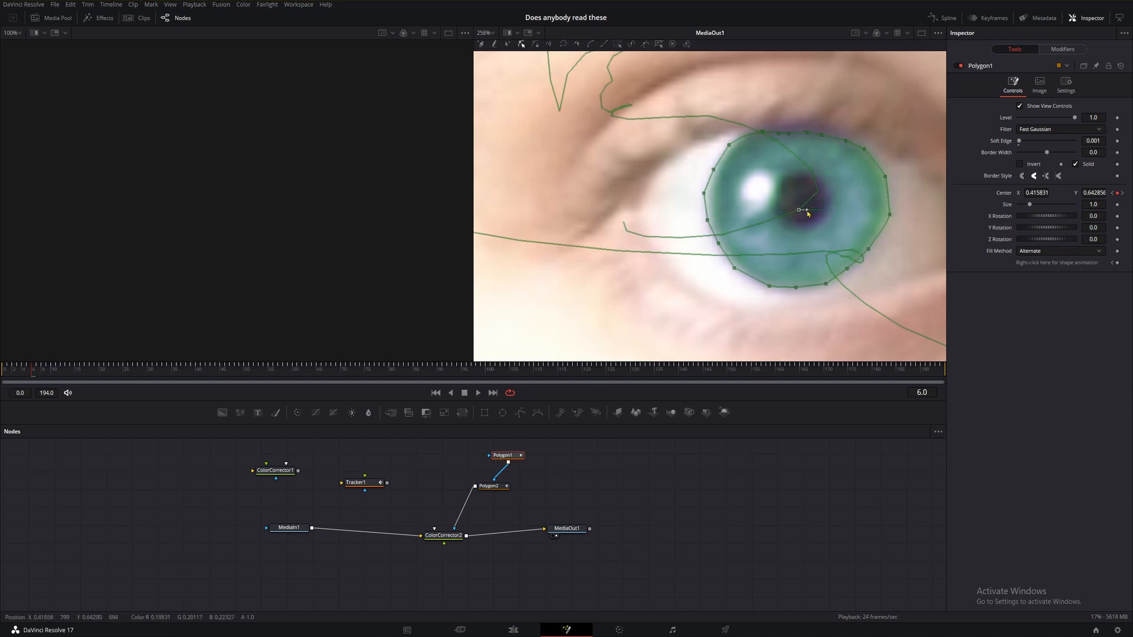
# At frame 7, nudge the iris polygon's center slightly left onto the iris.
pyautogui.click(676, 539)
pyautogui.press('Right')
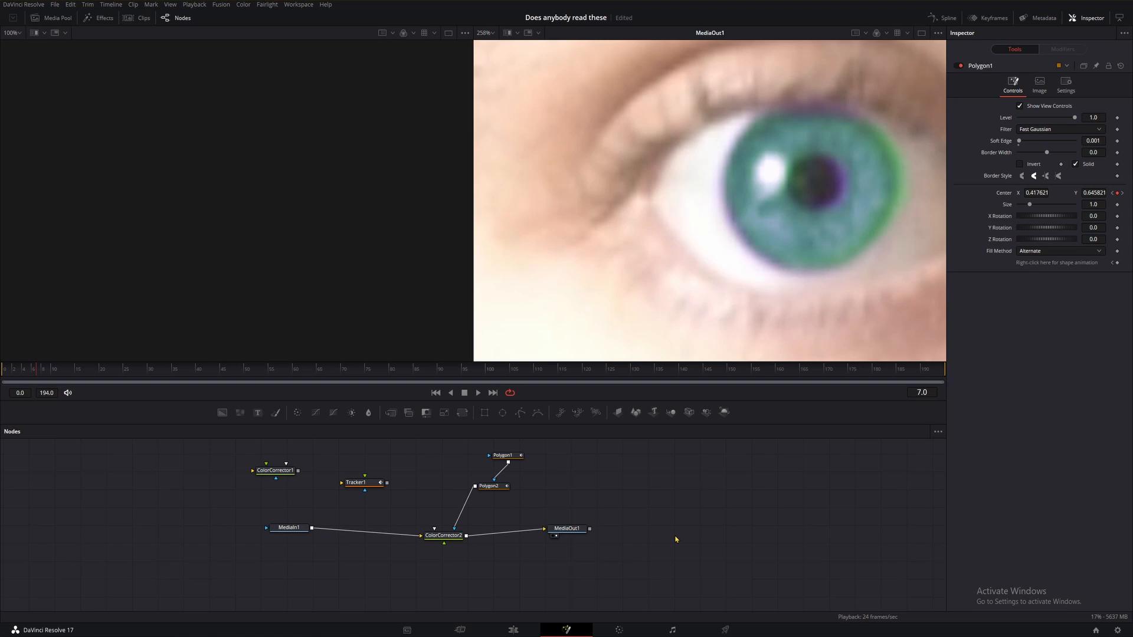
pyautogui.press('Left')
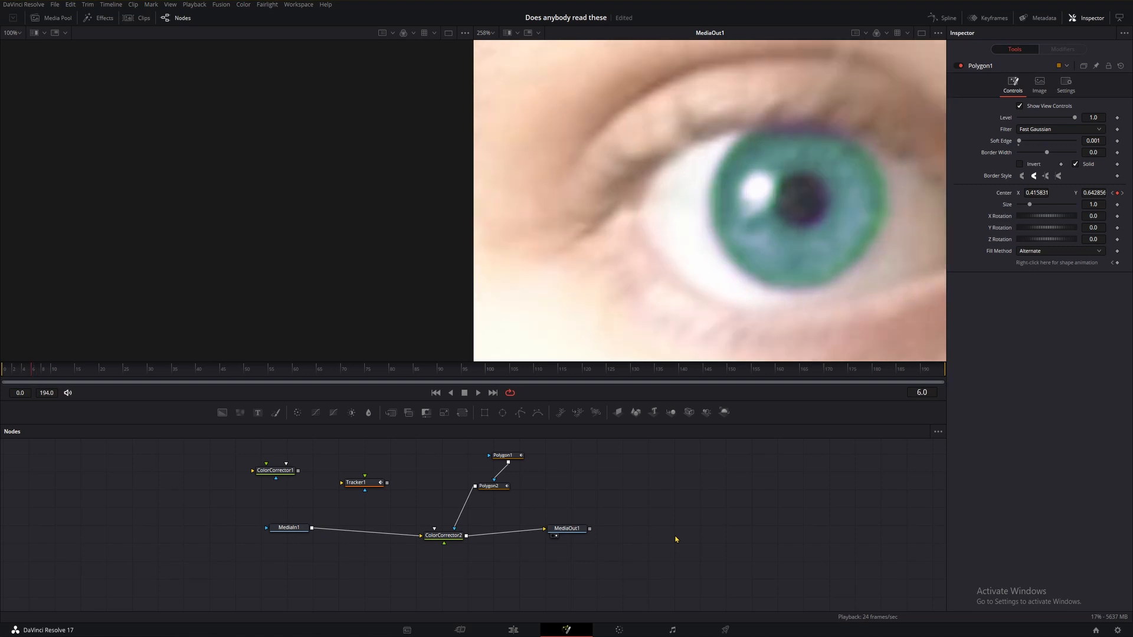
pyautogui.click(503, 455)
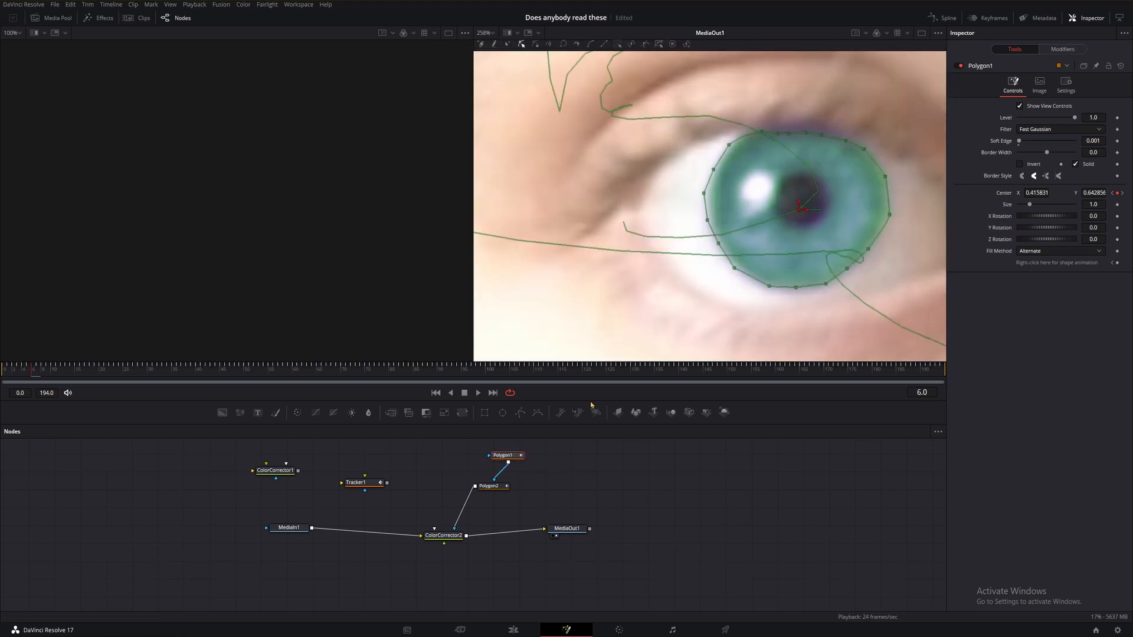
pyautogui.click(807, 132)
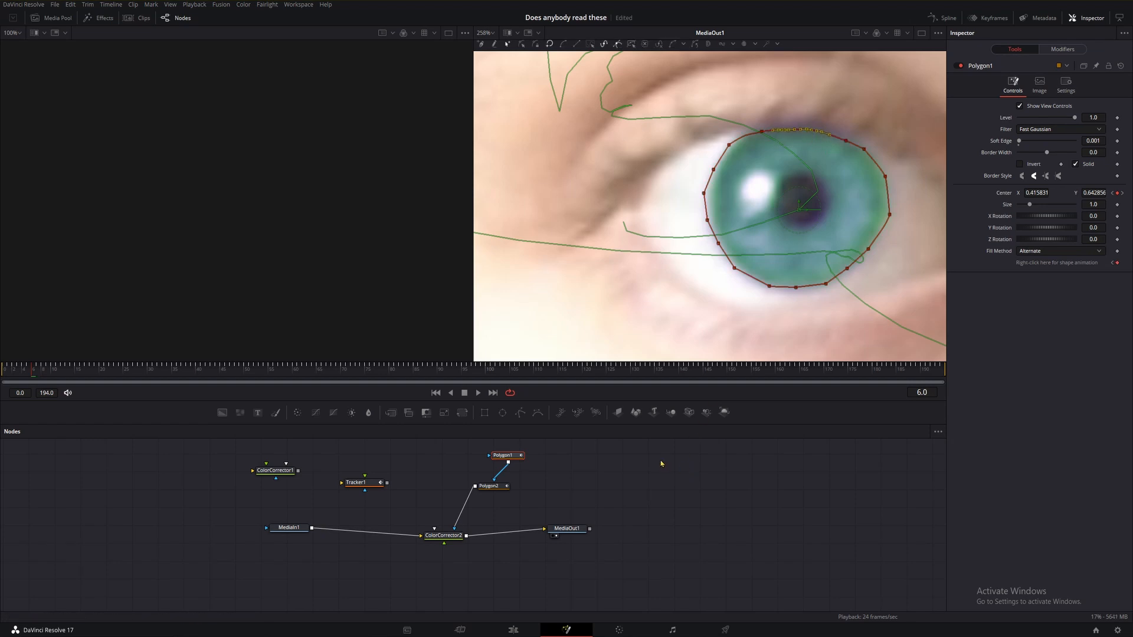
pyautogui.click(580, 460)
pyautogui.click(514, 455)
pyautogui.click(594, 474)
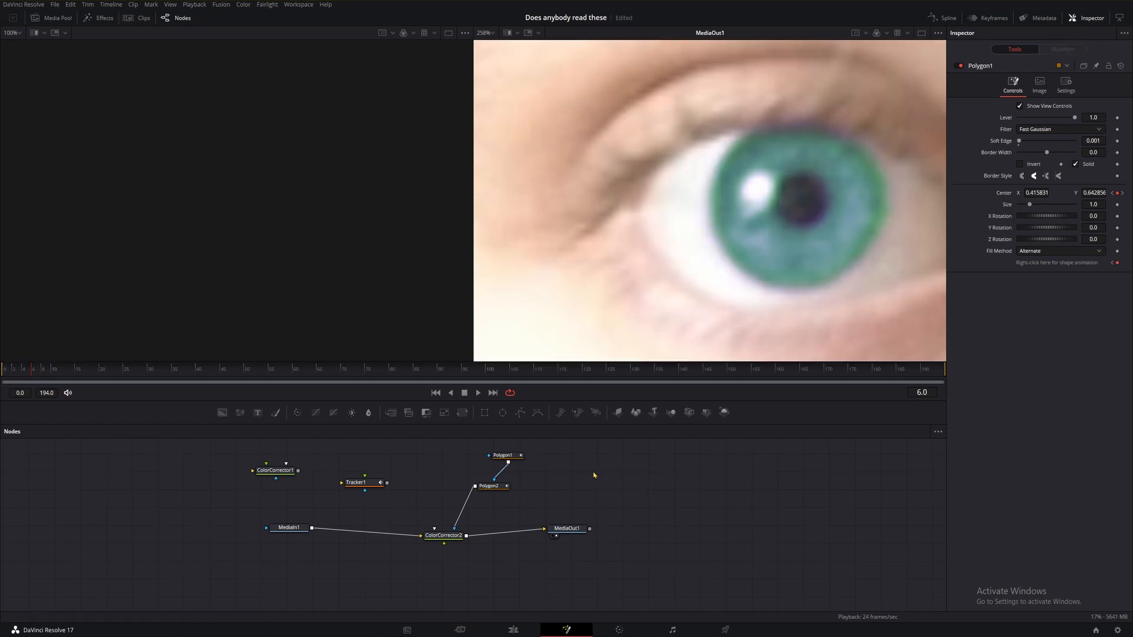
pyautogui.press('Right')
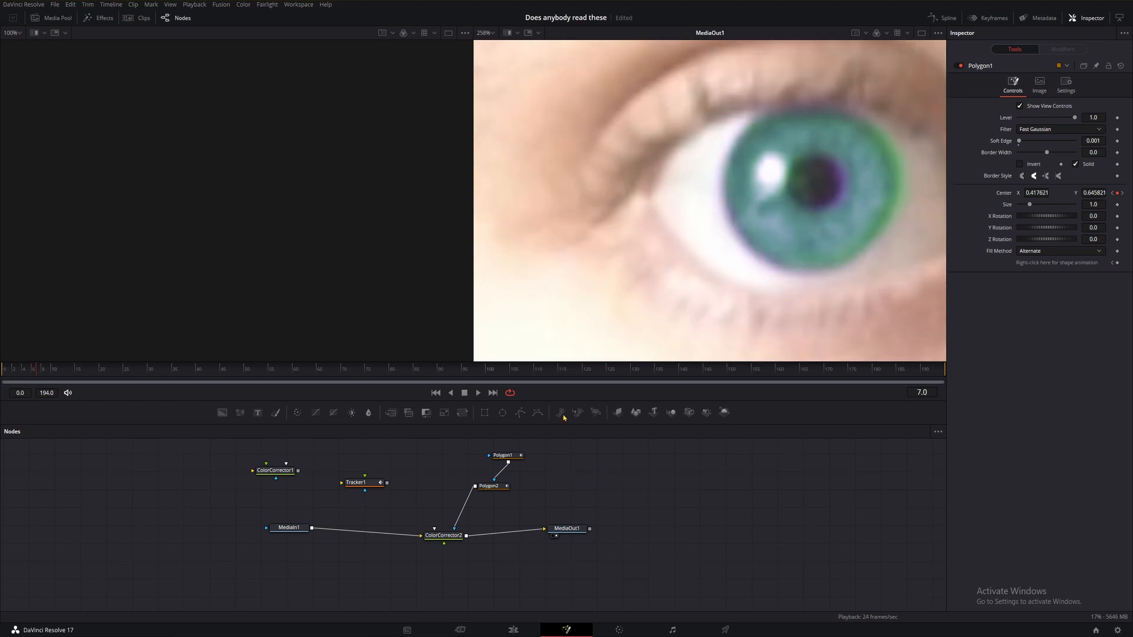
pyautogui.click(502, 455)
pyautogui.moveTo(825, 194); pyautogui.dragTo(820, 194)
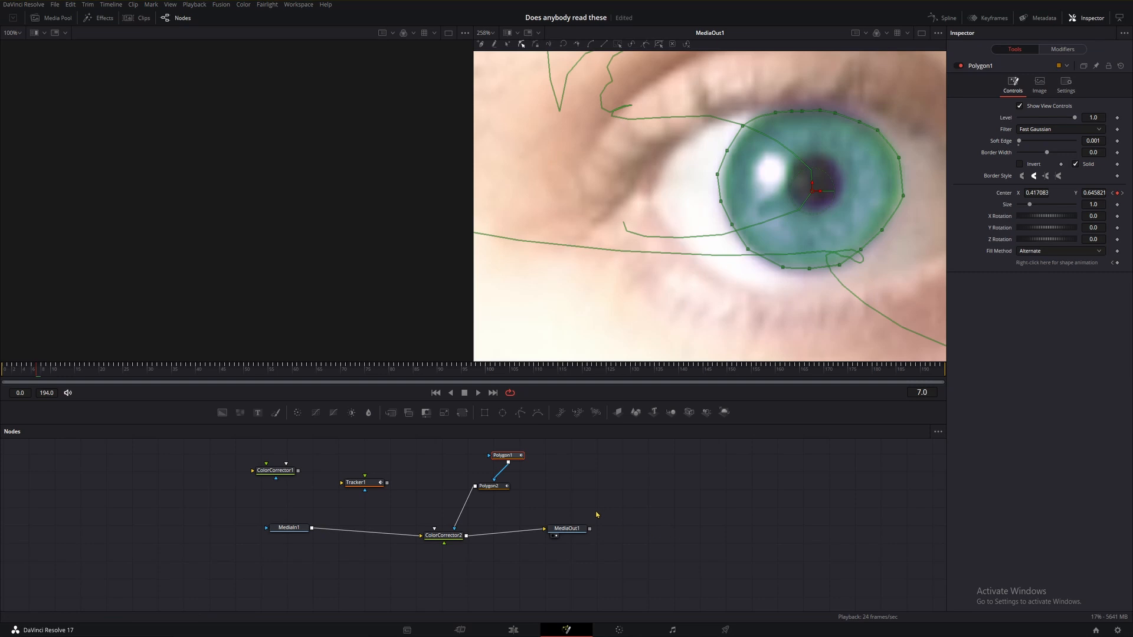
# At frame 8, nudge the pupil polygon slightly left onto the pupil.
pyautogui.press('Right')
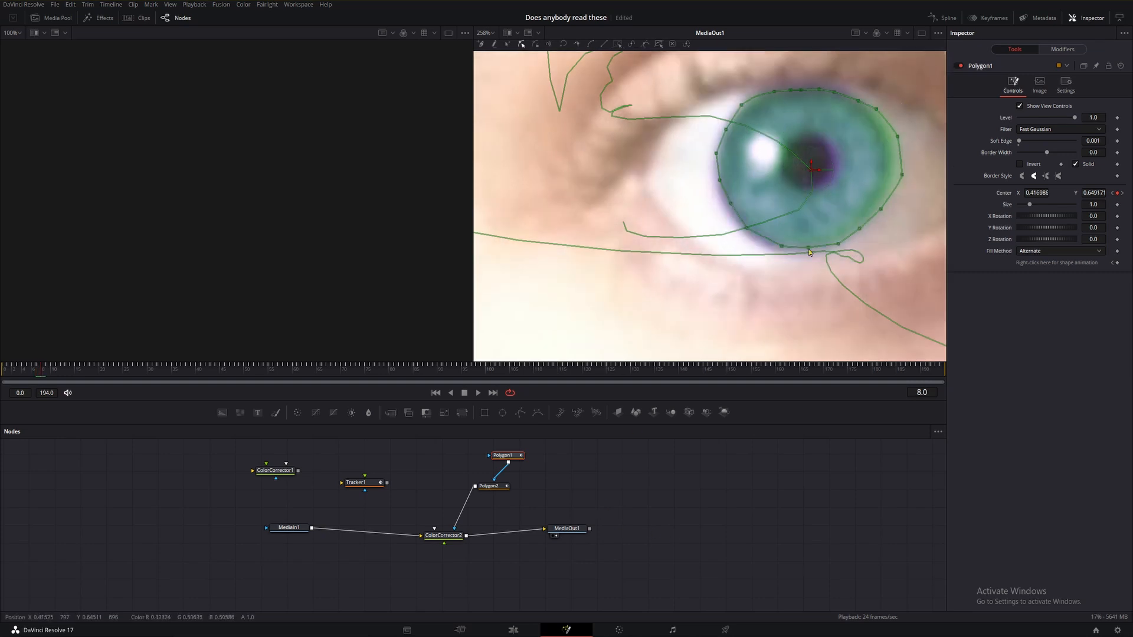
pyautogui.click(499, 487)
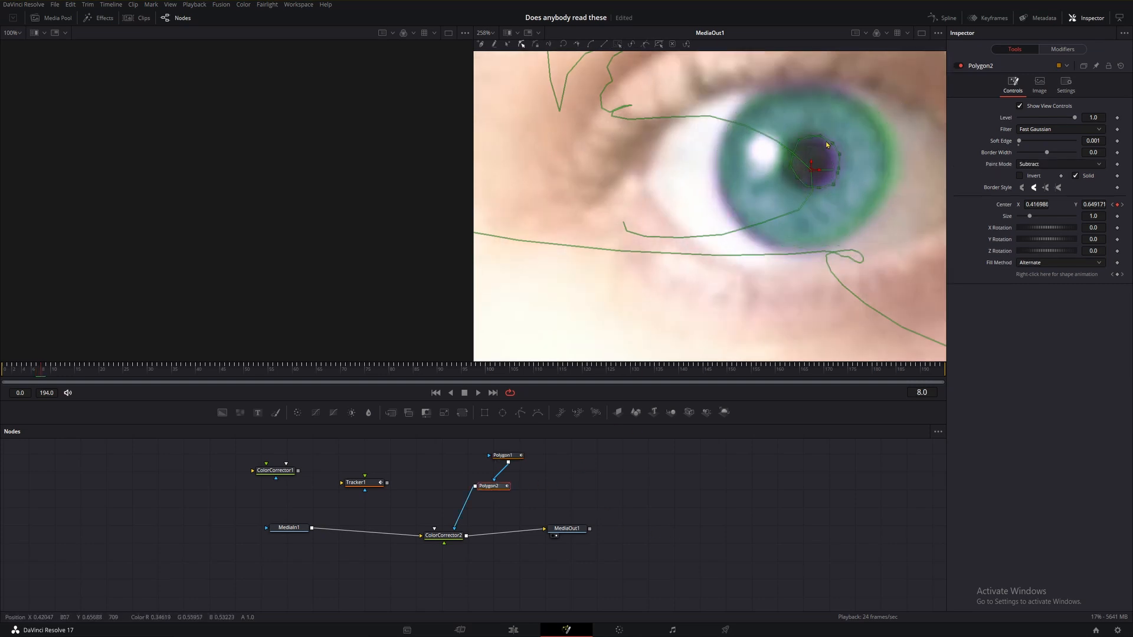
pyautogui.moveTo(829, 187)
pyautogui.mouseDown()
pyautogui.moveTo(856, 202)
pyautogui.moveTo(826, 188)
pyautogui.mouseUp()
pyautogui.click(759, 494)
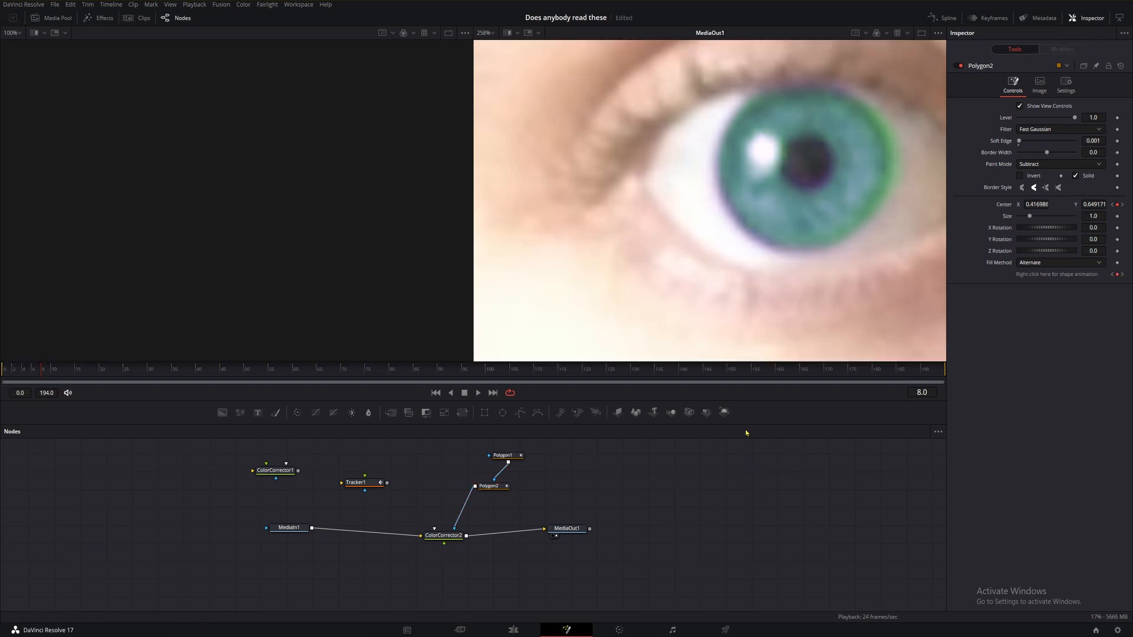
# Step back and forth through frames 4 to 15 to check how the polygons follow the eye.
pyautogui.press('Right')
pyautogui.press('Right')
pyautogui.press('Right')
pyautogui.press('Right')
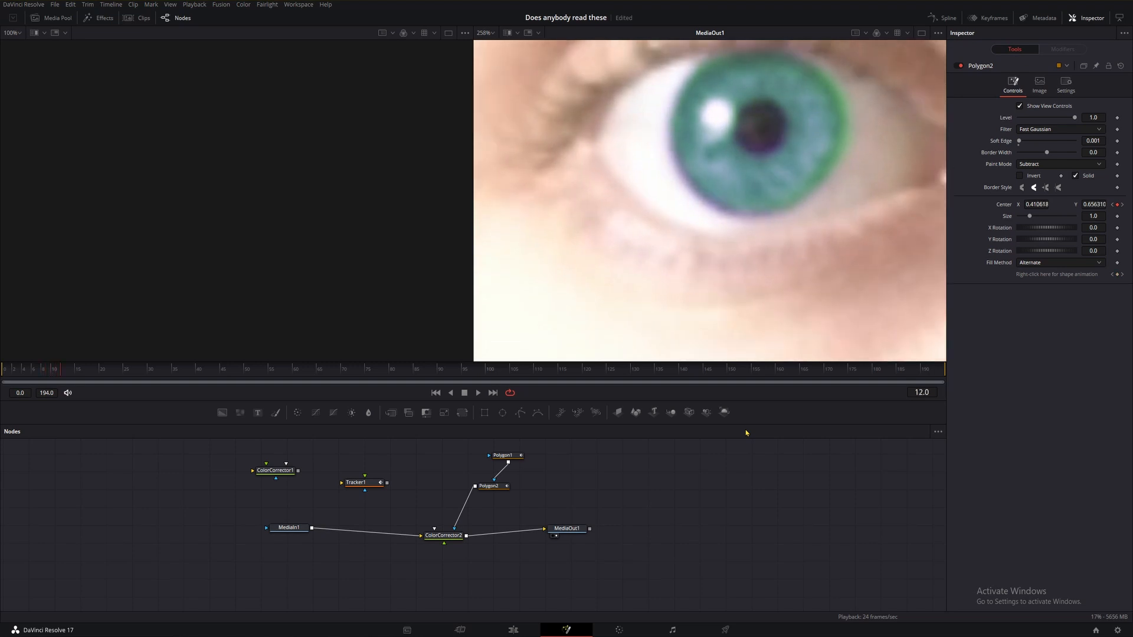
pyautogui.press('Left')
pyautogui.press('Left')
pyautogui.press('Left')
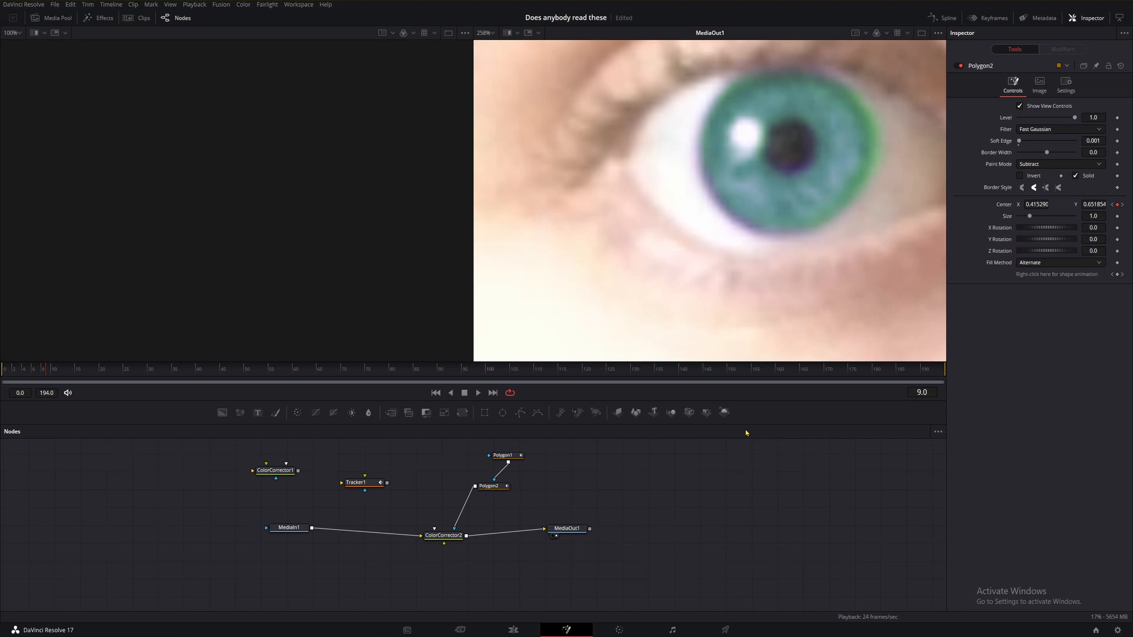
pyautogui.press('Left')
pyautogui.press('Left')
pyautogui.press('Left')
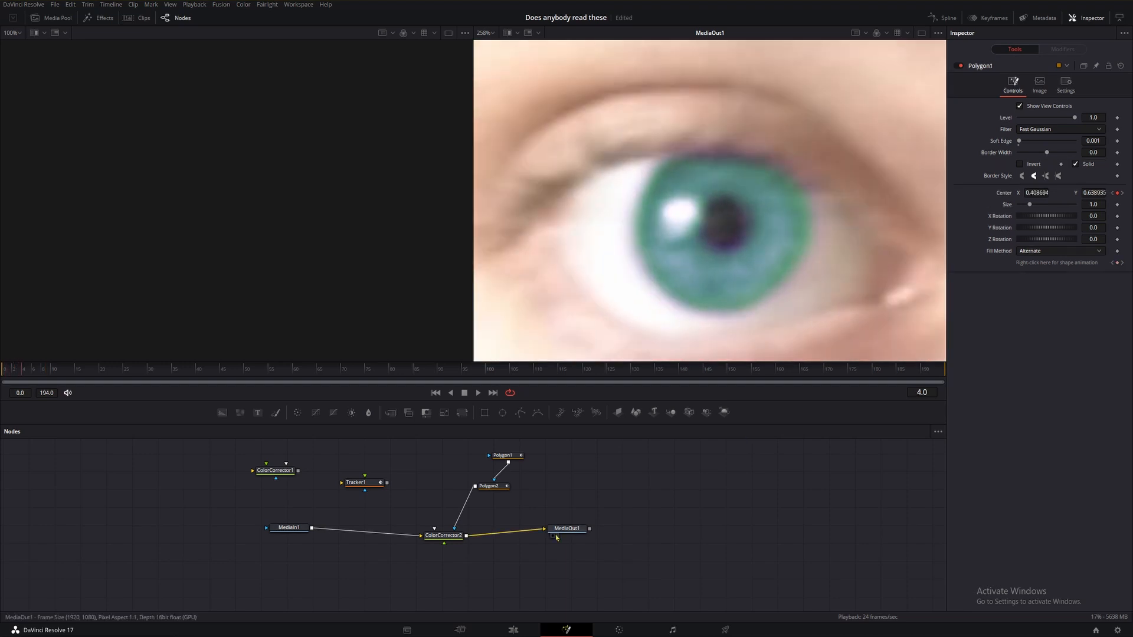
pyautogui.press('Right')
pyautogui.press('Right')
pyautogui.press('Right')
pyautogui.press('Right')
pyautogui.press('Right')
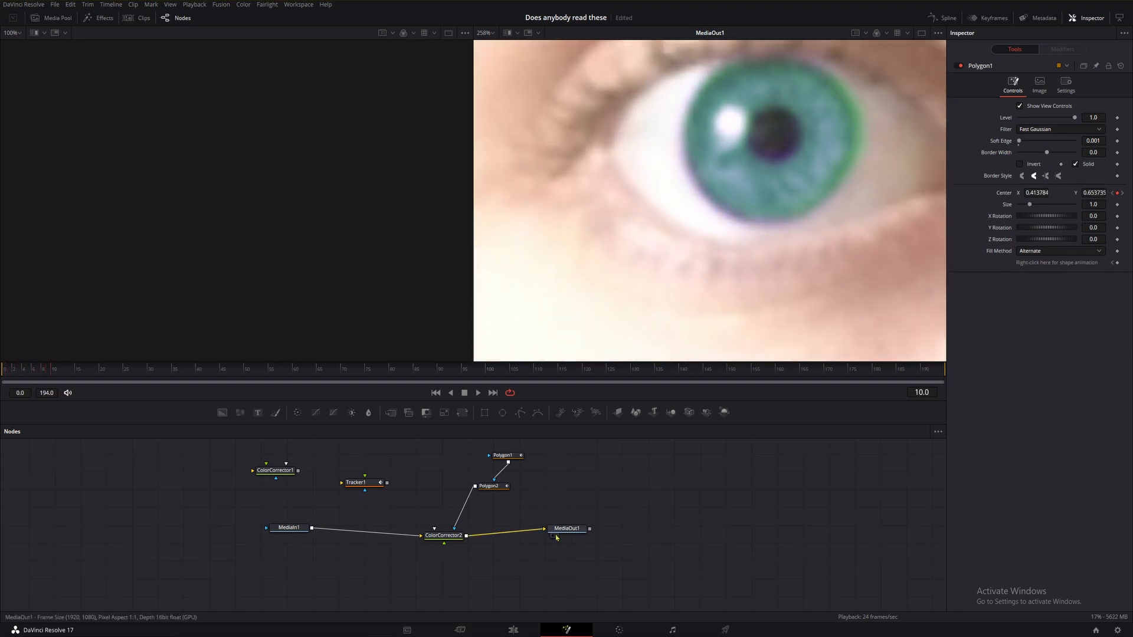
pyautogui.press('Right')
pyautogui.press('Right')
pyautogui.press('Right')
pyautogui.press('Right')
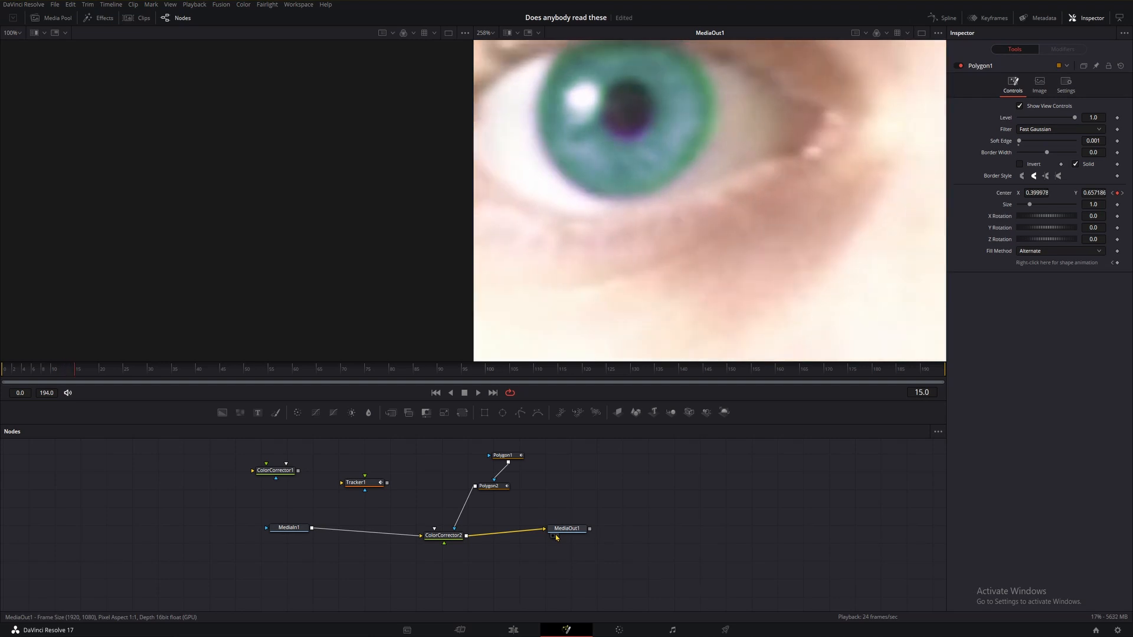
# At frame 23, select the iris polygon's points and move them to fit the iris.
pyautogui.click(488, 486)
pyautogui.moveTo(657, 157); pyautogui.dragTo(657, 158)
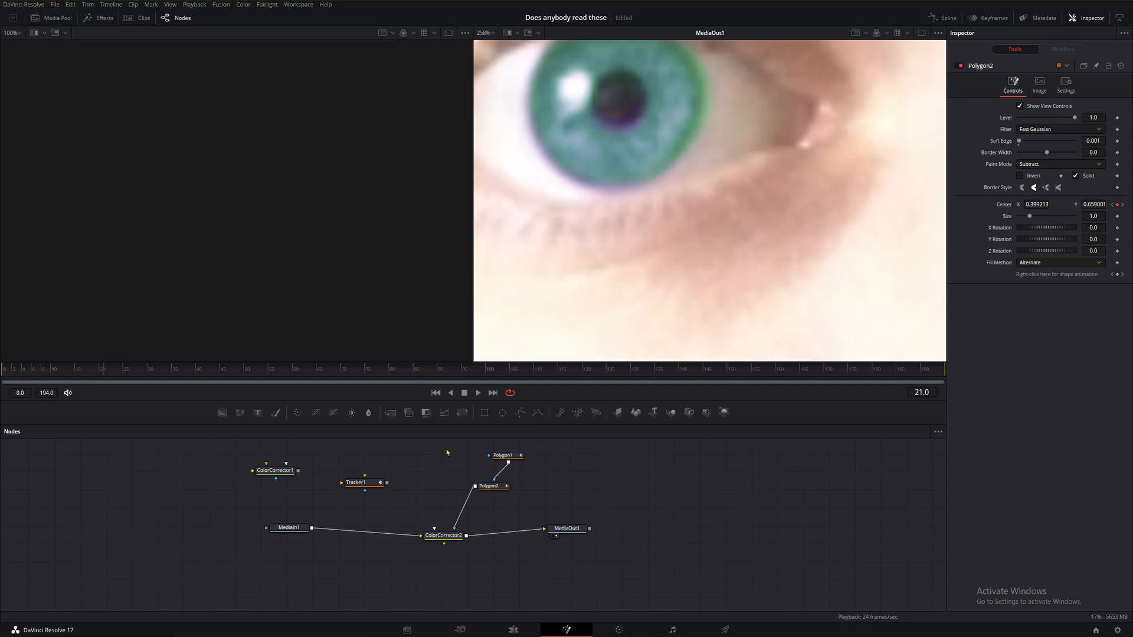
pyautogui.click(493, 486)
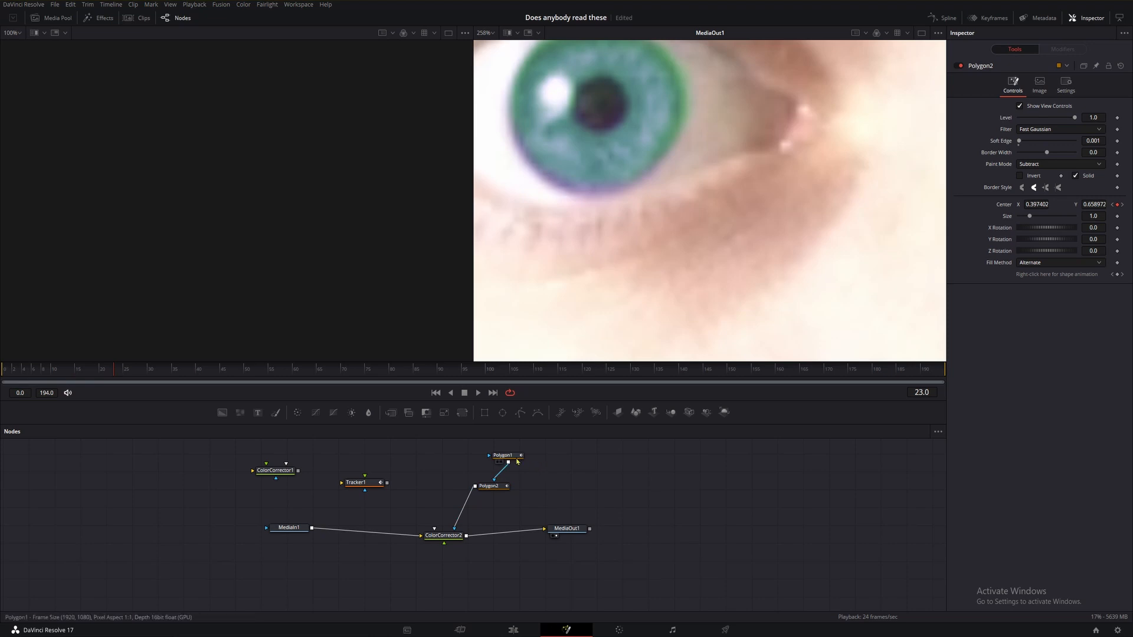
pyautogui.click(509, 456)
pyautogui.moveTo(506, 138); pyautogui.dragTo(635, 221)
pyautogui.click(634, 218)
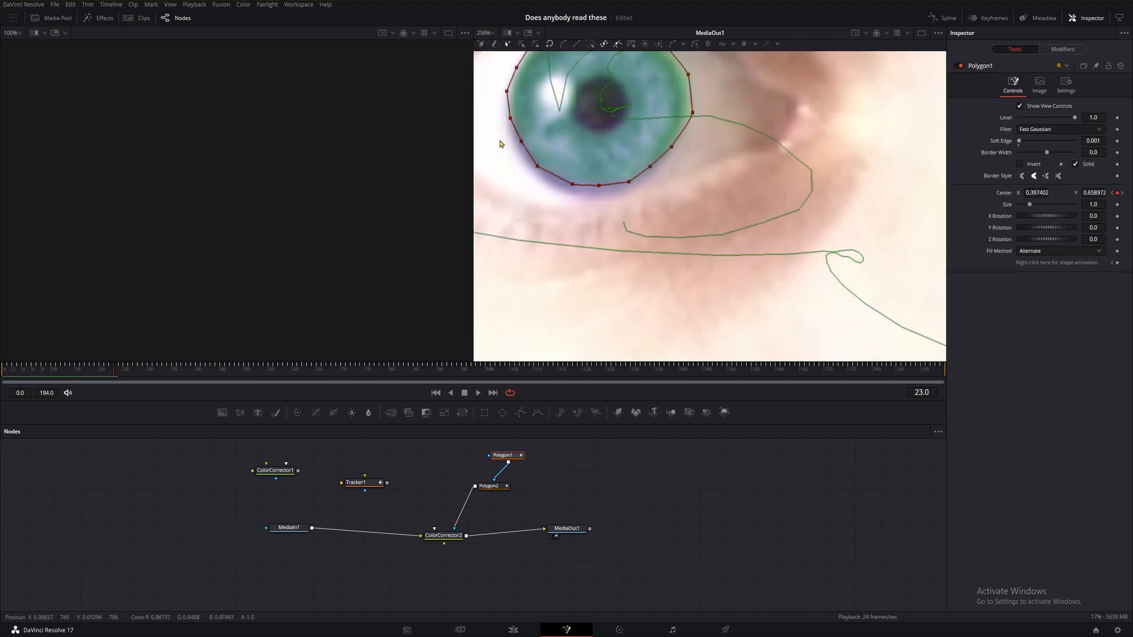
pyautogui.moveTo(501, 139); pyautogui.dragTo(570, 193)
# Advance to frame 27 and adjust the iris polygon's upper and left points to fit the iris.
pyautogui.press('Right')
pyautogui.press('Right')
pyautogui.press('Right')
pyautogui.press('Right')
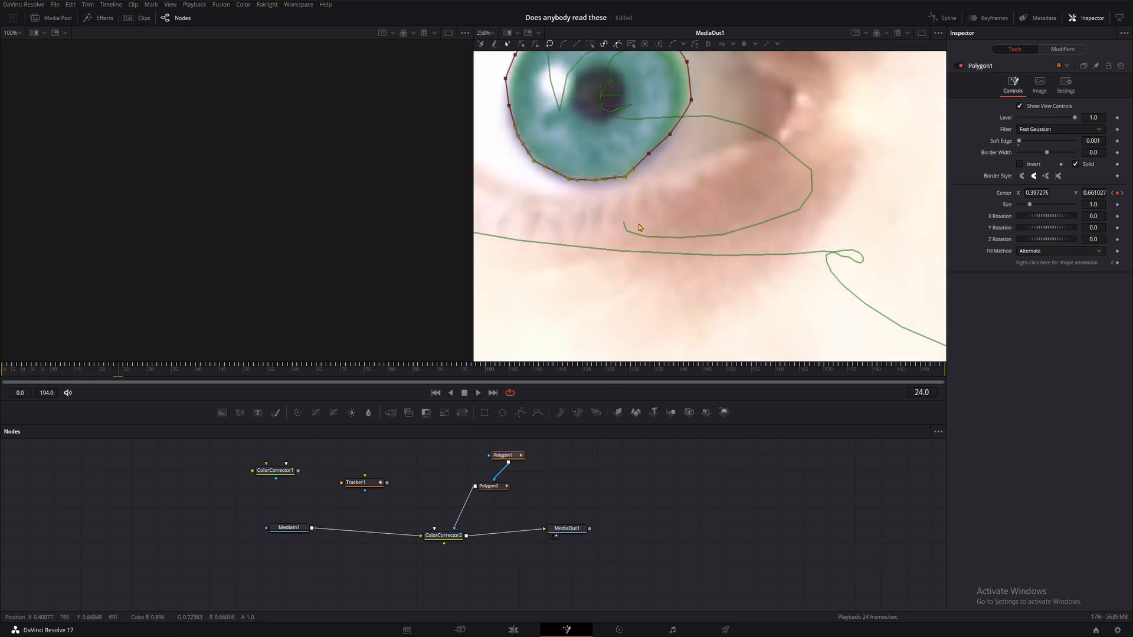
pyautogui.moveTo(677, 225); pyautogui.dragTo(680, 233)
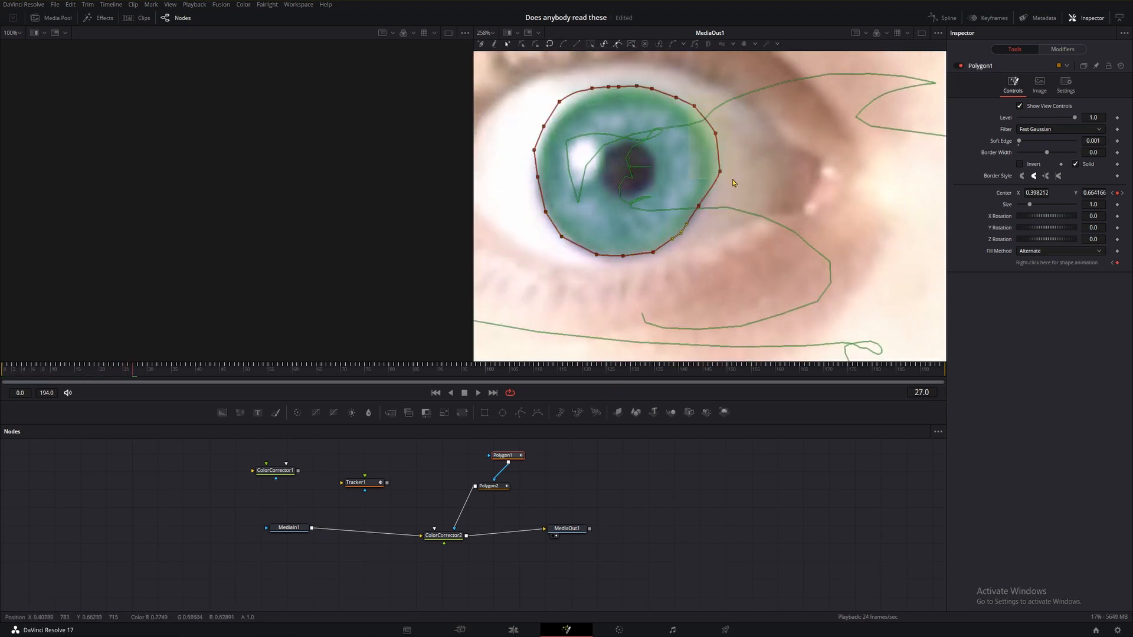
pyautogui.moveTo(731, 179); pyautogui.dragTo(685, 99)
pyautogui.moveTo(715, 133); pyautogui.dragTo(711, 135)
pyautogui.moveTo(523, 95); pyautogui.dragTo(573, 154)
pyautogui.moveTo(543, 126); pyautogui.dragTo(548, 130)
# Step through frames 34 to 44 to check the iris polygon's fit as the eye moves.
pyautogui.press('Right')
pyautogui.press('Right')
pyautogui.press('Right')
pyautogui.press('Right')
pyautogui.press('Right')
pyautogui.press('Right')
pyautogui.press('Right')
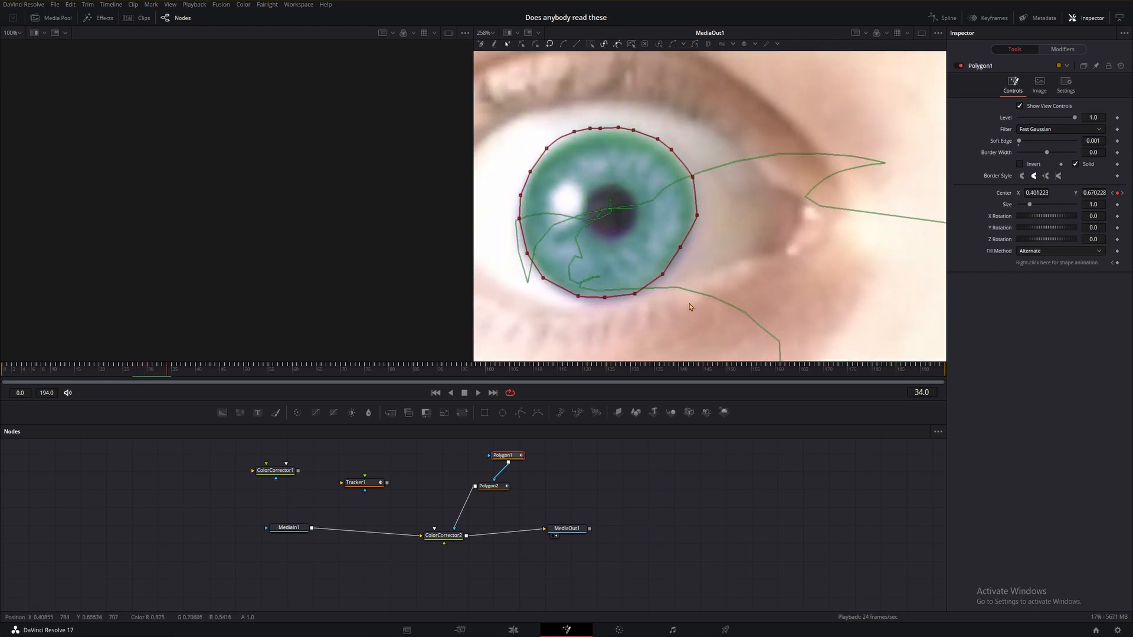
pyautogui.press('Right')
pyautogui.press('Right')
pyautogui.press('Right')
pyautogui.press('Right')
pyautogui.press('Right')
pyautogui.press('Right')
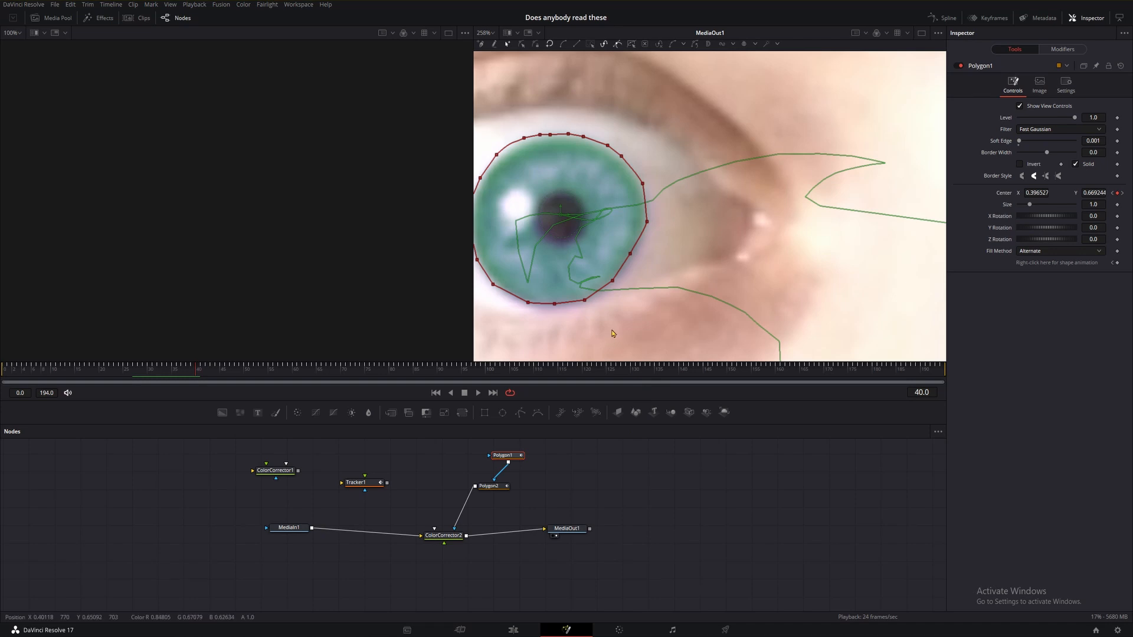
pyautogui.press('Right')
pyautogui.click(684, 541)
pyautogui.press('Right')
pyautogui.press('Right')
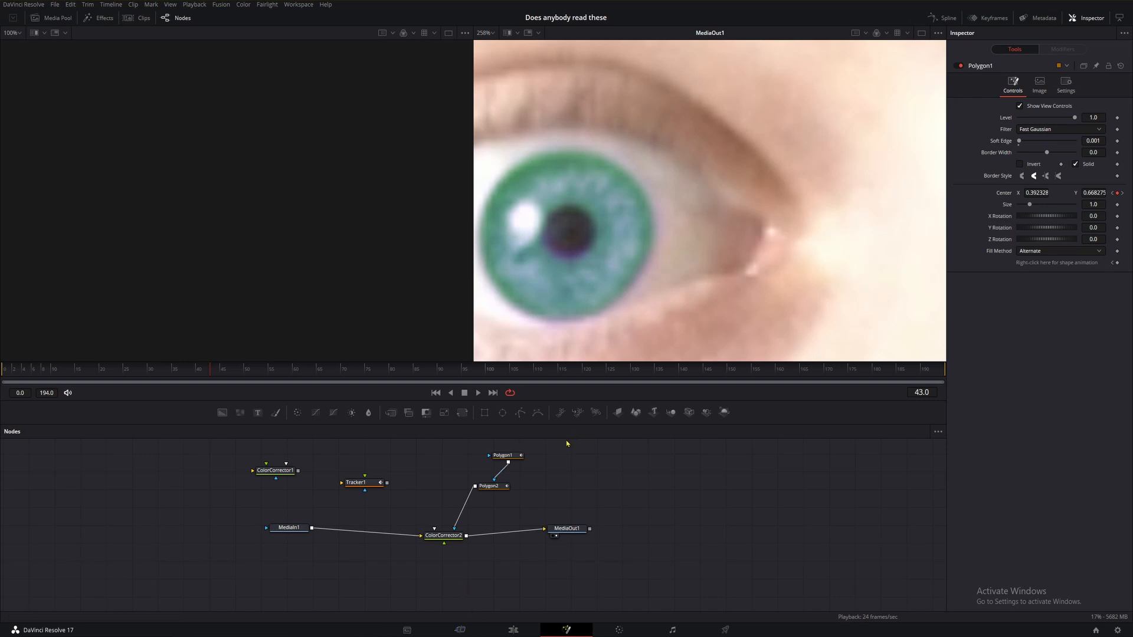
pyautogui.press('Right')
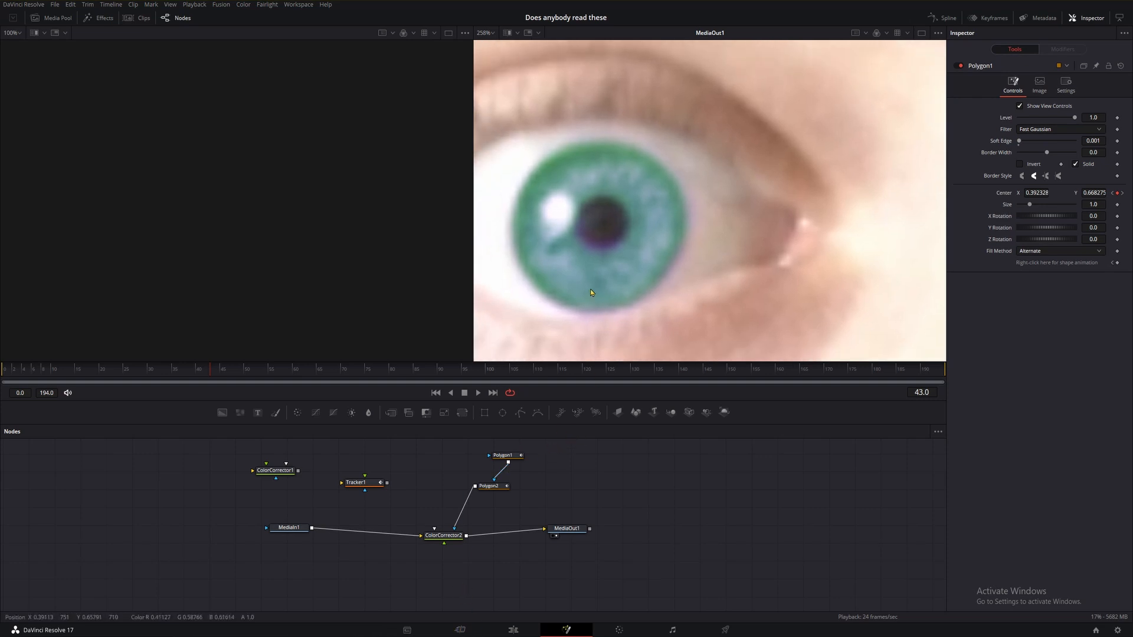
pyautogui.press('Left')
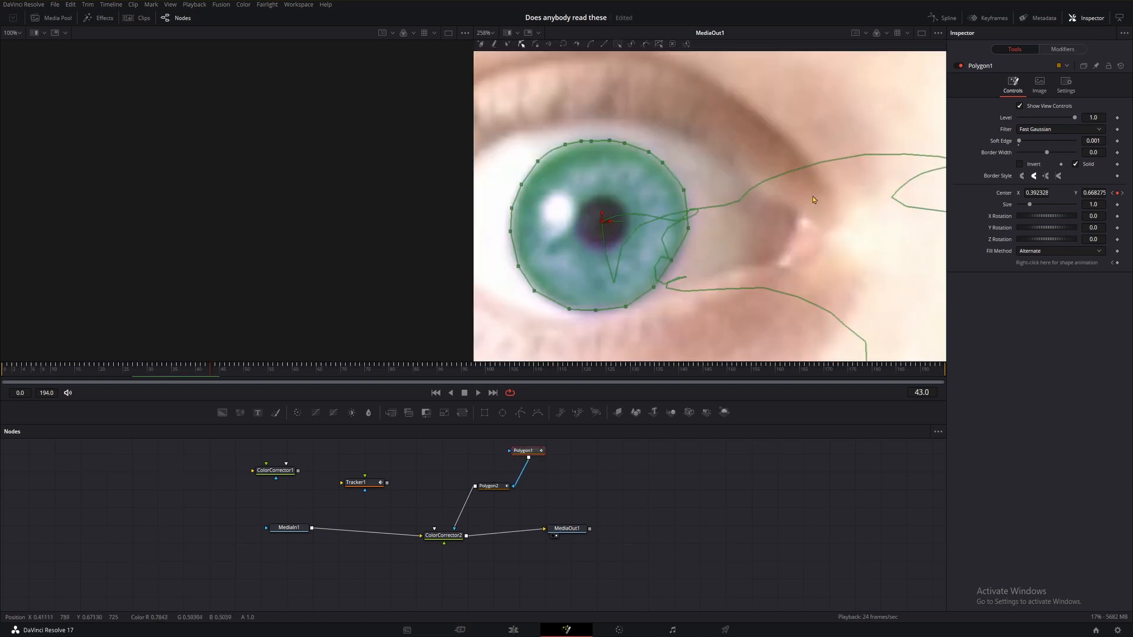
pyautogui.press('Right')
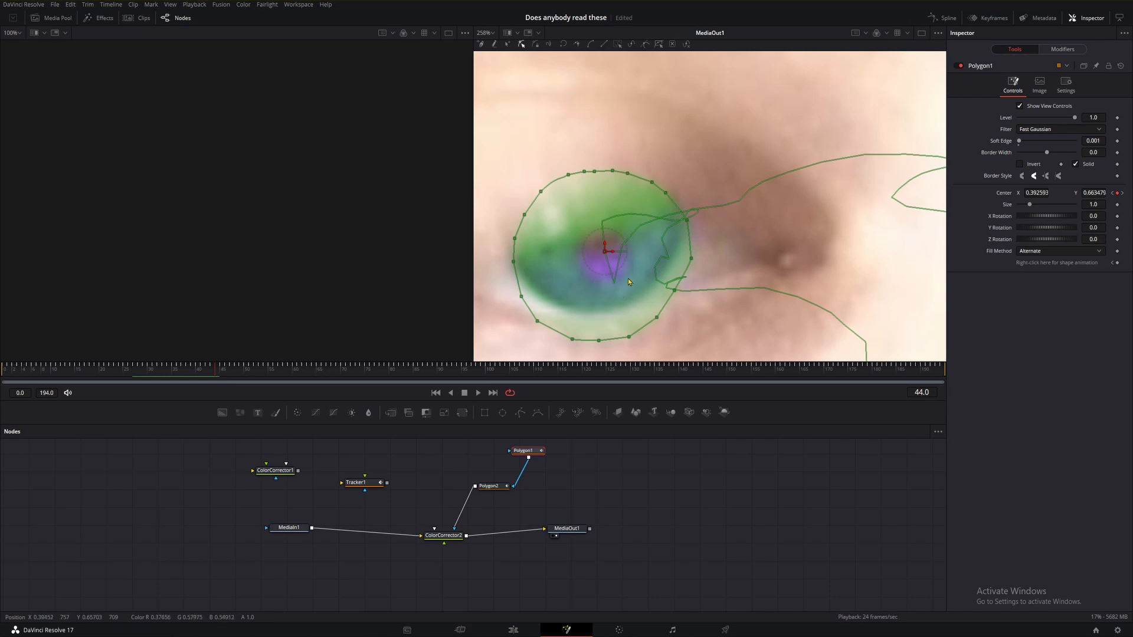
# At frame 44, keyframe the iris polygon's Level and squash its upper points down to follow the closing eyelid.
pyautogui.click(1118, 118)
pyautogui.moveTo(519, 301)
pyautogui.mouseDown()
pyautogui.moveTo(575, 348)
pyautogui.moveTo(528, 310)
pyautogui.moveTo(529, 288)
pyautogui.mouseUp()
pyautogui.moveTo(572, 339); pyautogui.dragTo(683, 228)
pyautogui.moveTo(498, 172); pyautogui.dragTo(672, 193)
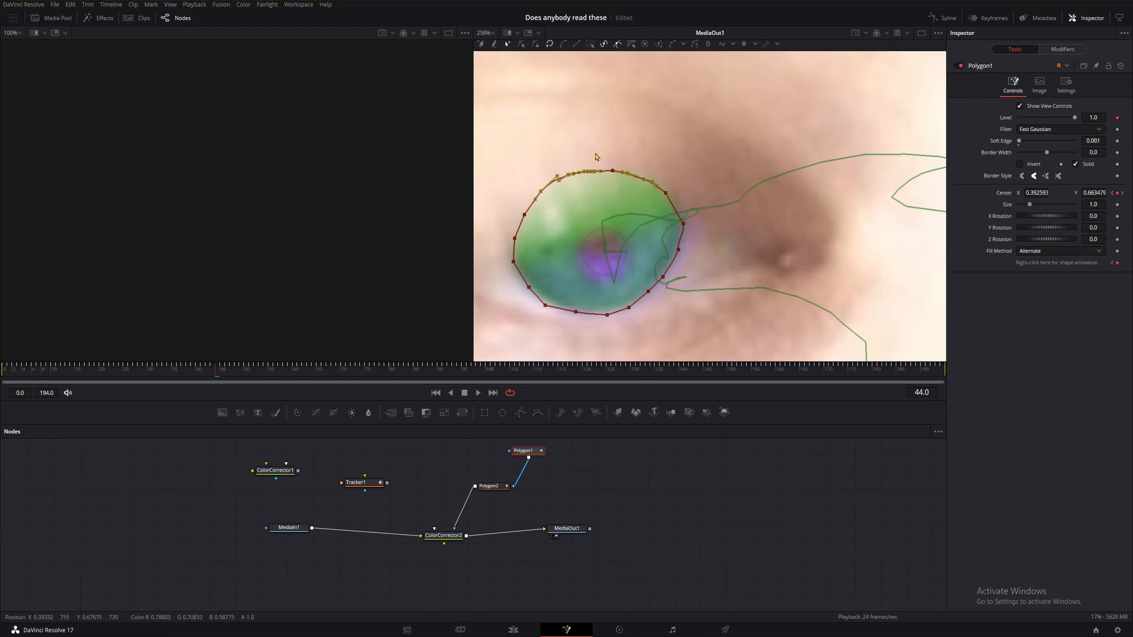
pyautogui.moveTo(500, 150); pyautogui.dragTo(672, 214)
pyautogui.moveTo(500, 146); pyautogui.dragTo(675, 214)
pyautogui.moveTo(595, 174); pyautogui.dragTo(675, 223)
pyautogui.click(636, 243)
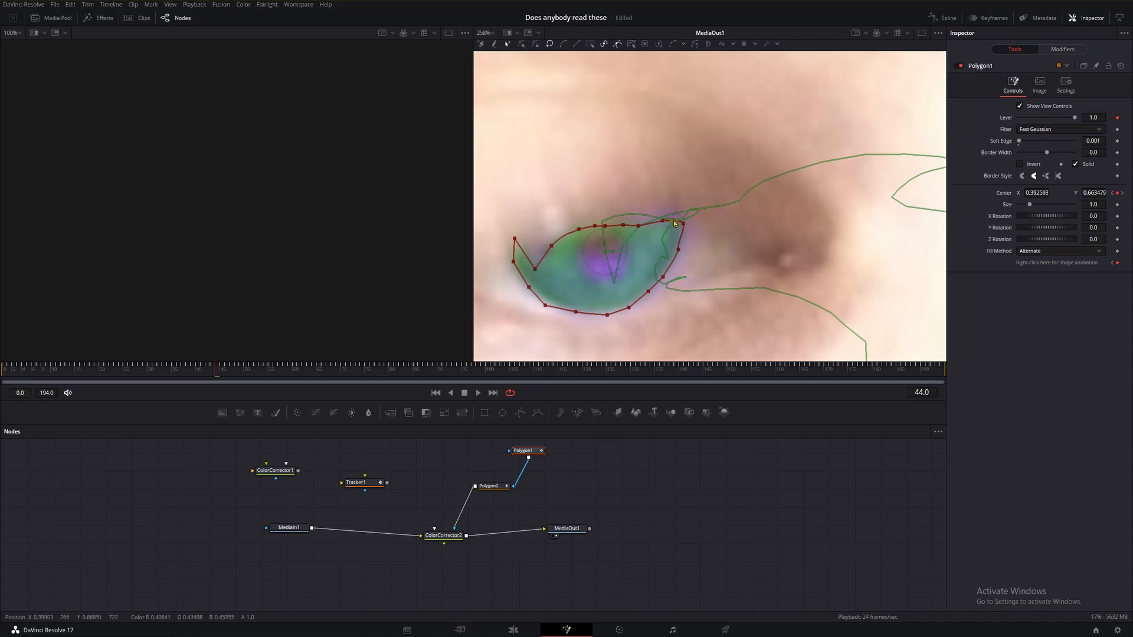
# At frame 44, move the pupil polygon up out of the closing eye area.
pyautogui.click(666, 222)
pyautogui.click(662, 221)
pyautogui.moveTo(515, 239); pyautogui.dragTo(533, 256)
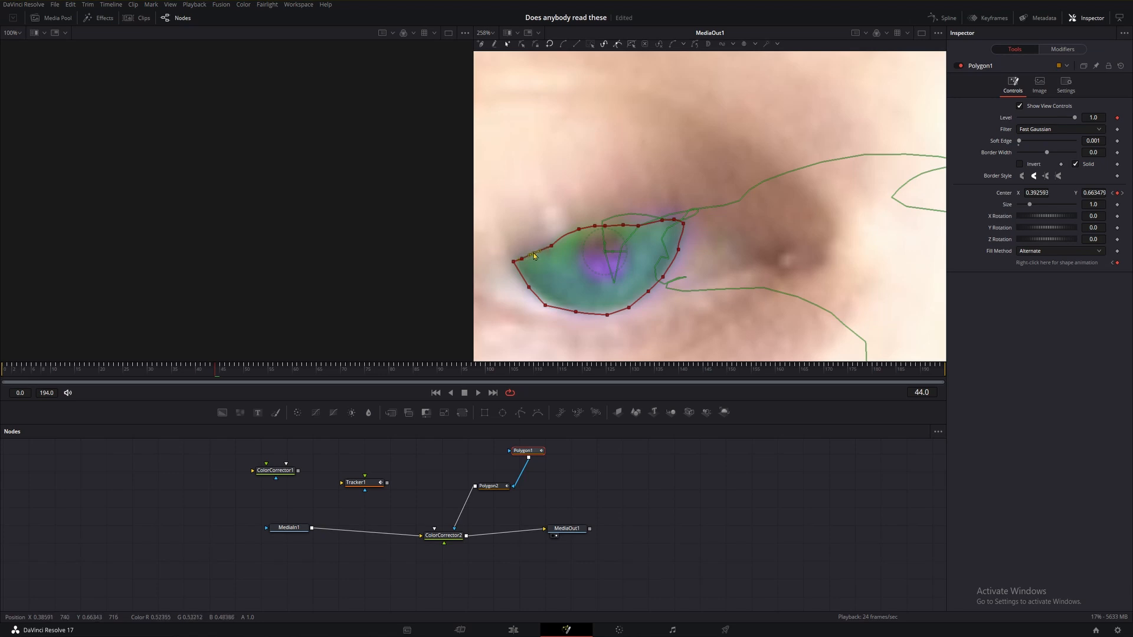
pyautogui.click(601, 253)
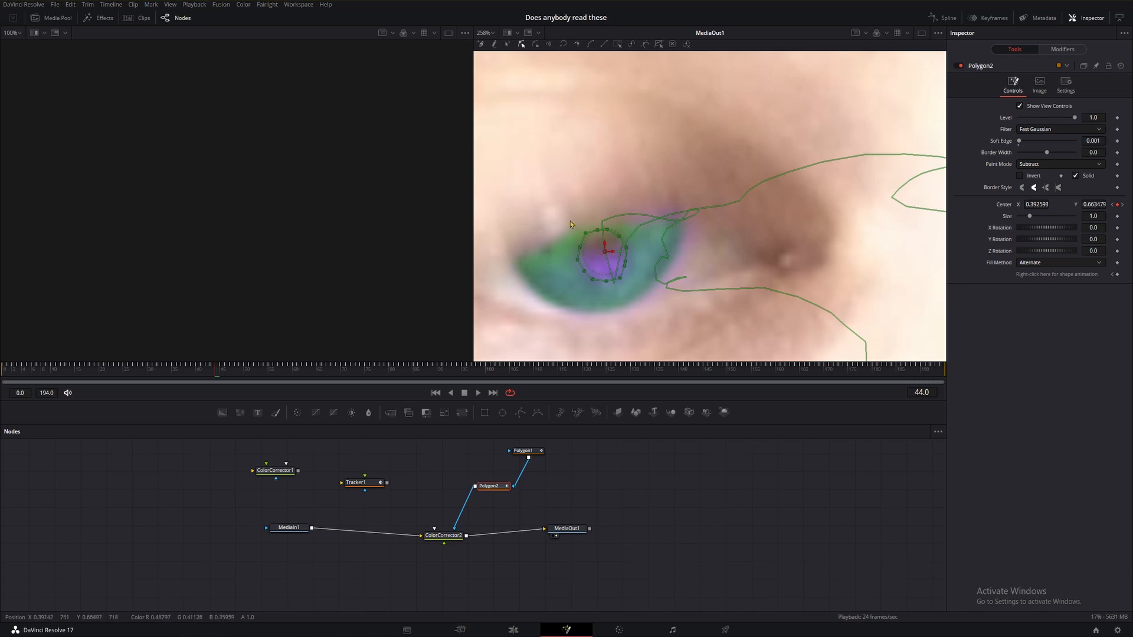
pyautogui.moveTo(572, 229); pyautogui.dragTo(619, 227)
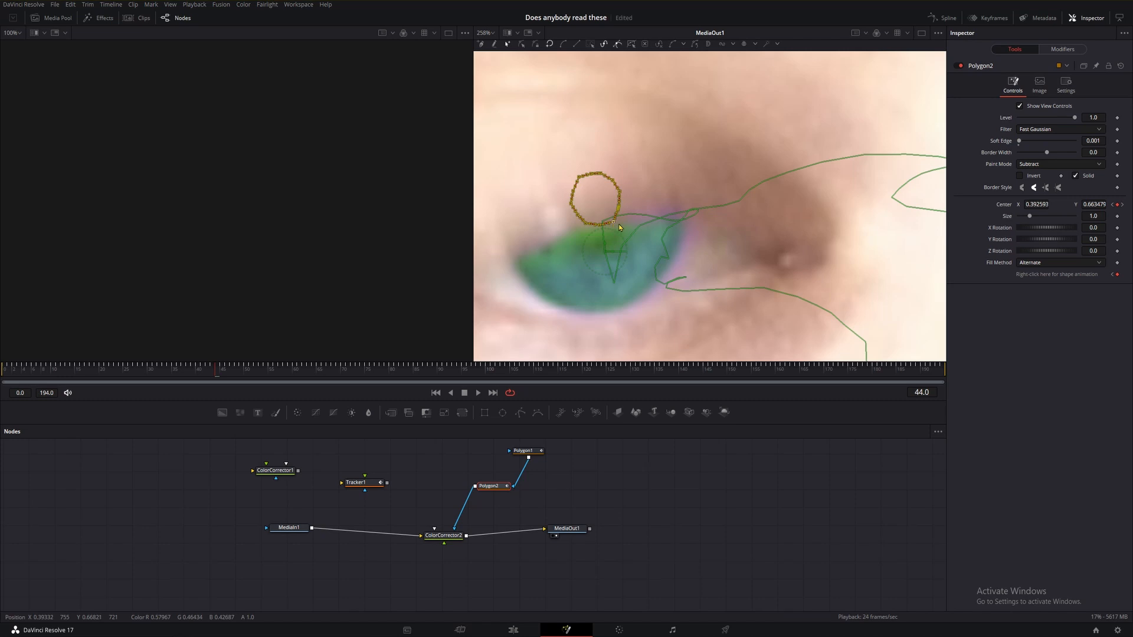
pyautogui.click(638, 225)
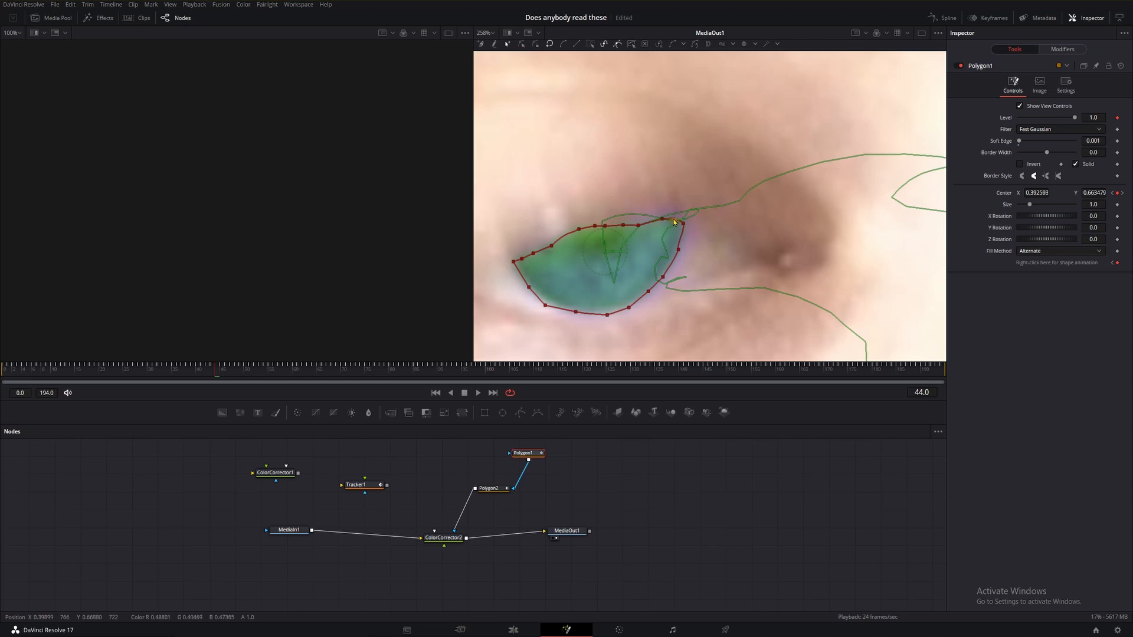
# Add a Level keyframe to the iris polygon at frame 45.
pyautogui.press('Right')
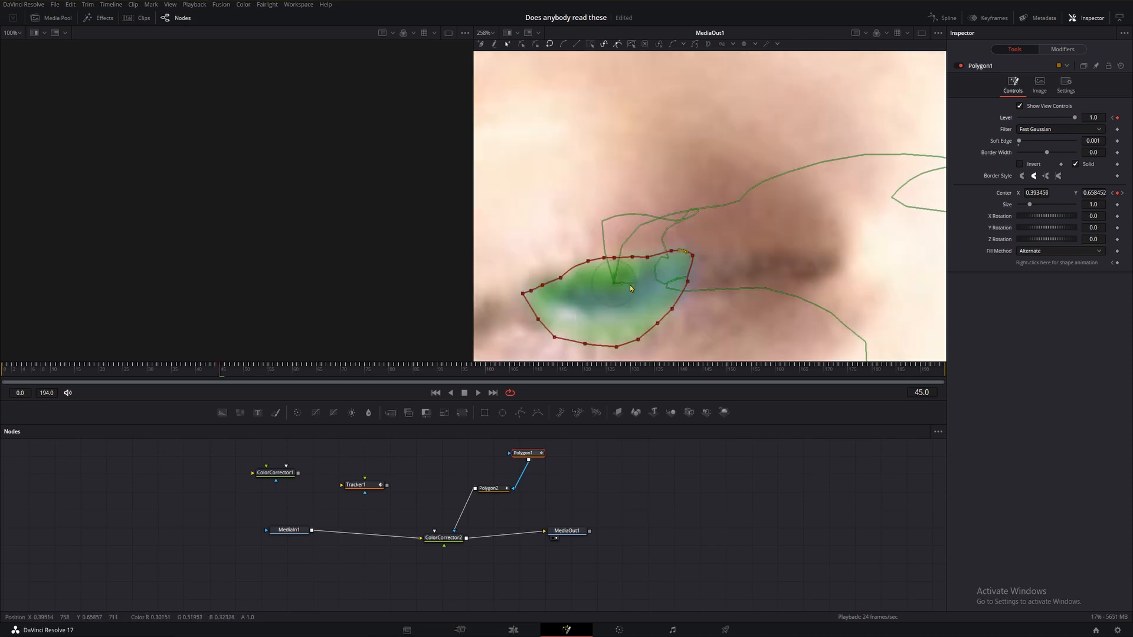
pyautogui.press('Left')
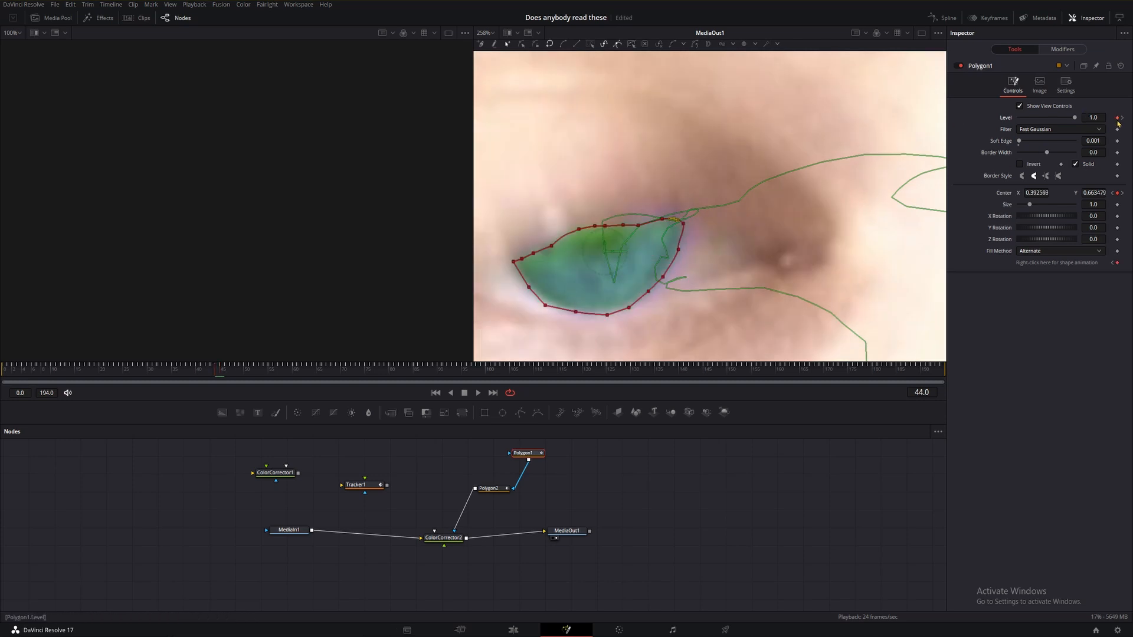
pyautogui.press('Right')
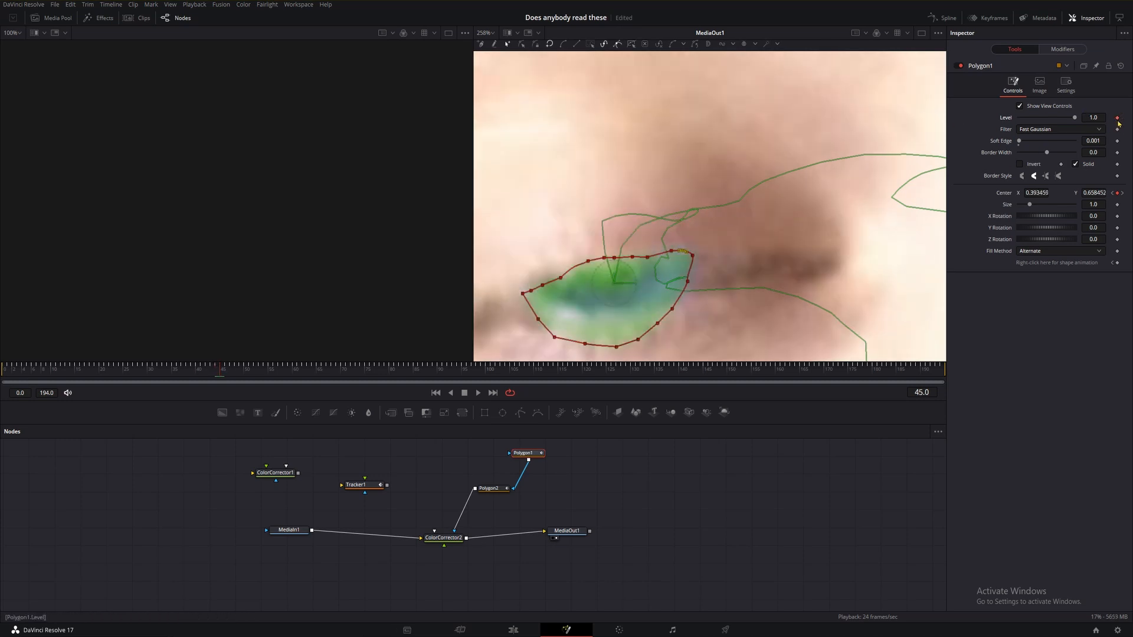
pyautogui.click(1116, 118)
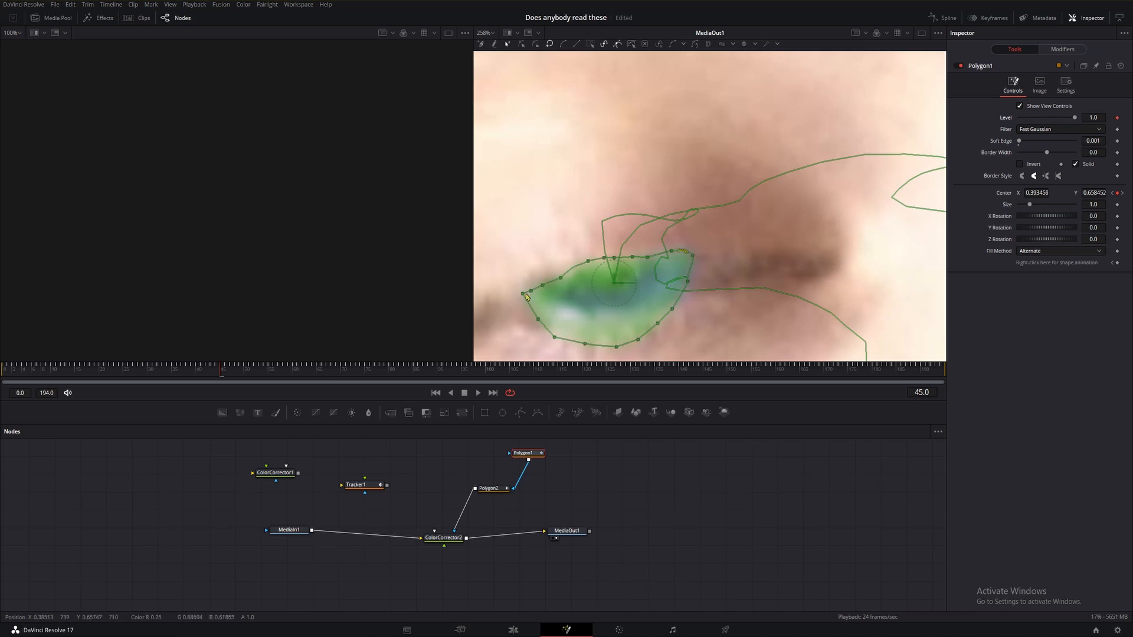
# At frame 45, squash the iris polygon's upper and lower points together to fit the nearly closed eye.
pyautogui.moveTo(499, 245); pyautogui.dragTo(724, 288)
pyautogui.moveTo(602, 261); pyautogui.dragTo(610, 267)
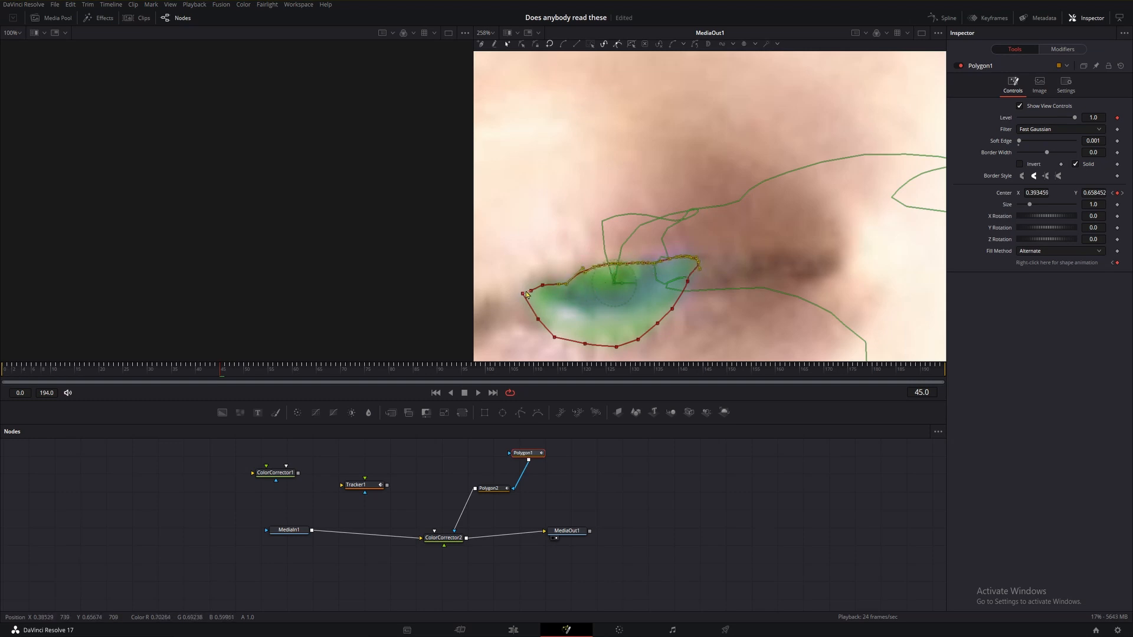
pyautogui.moveTo(508, 279); pyautogui.dragTo(554, 305)
pyautogui.moveTo(530, 293); pyautogui.dragTo(751, 361)
pyautogui.moveTo(615, 350); pyautogui.dragTo(620, 321)
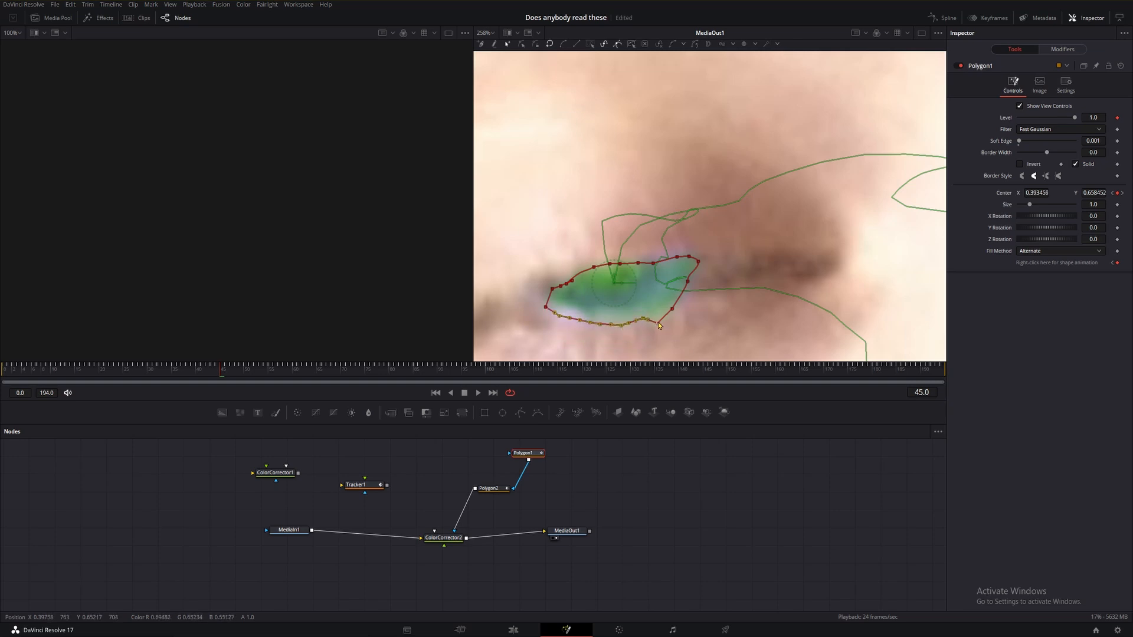
pyautogui.click(672, 307)
pyautogui.moveTo(672, 305); pyautogui.dragTo(671, 302)
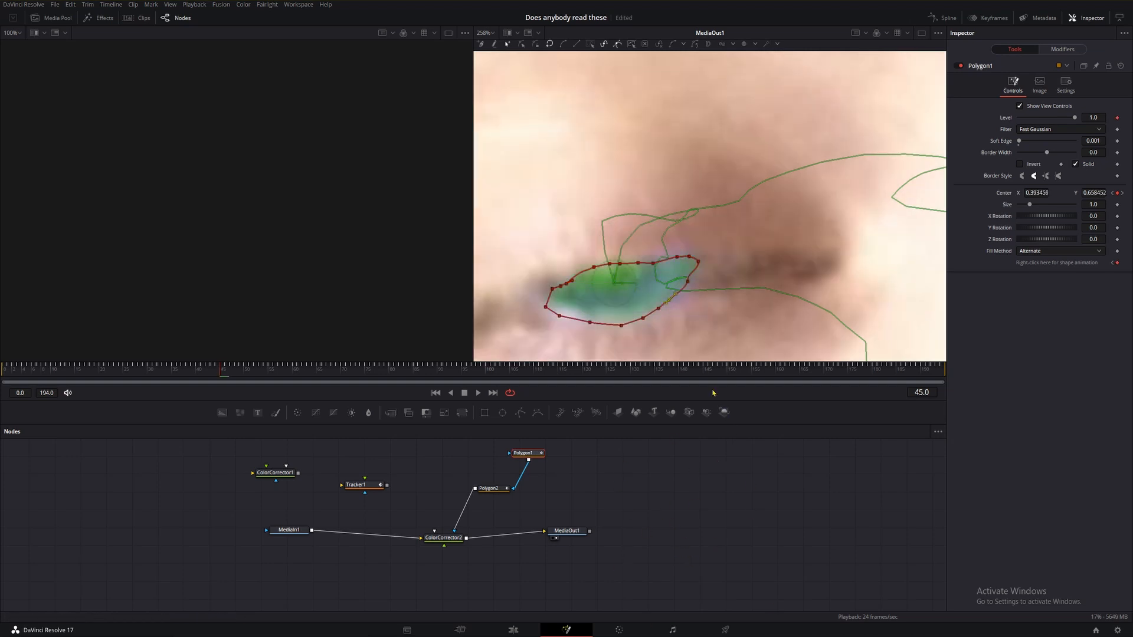
# Step between frames 44 and 46 to check the iris polygon's fit on the blinking eye.
pyautogui.press('Right')
pyautogui.press('Left')
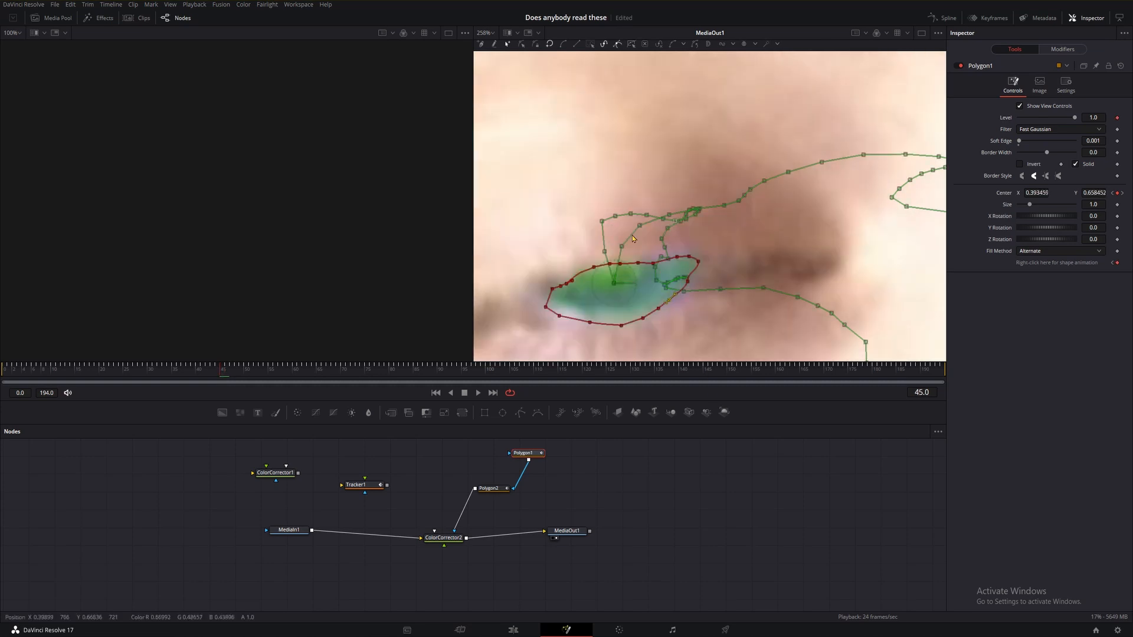
pyautogui.press('Right')
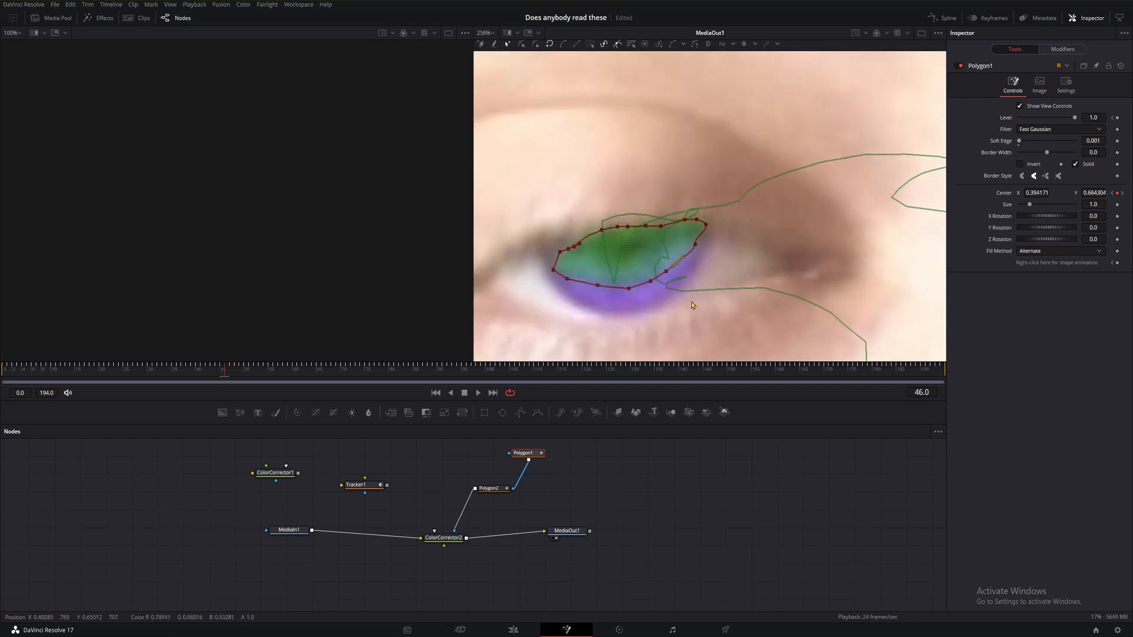
pyautogui.press('Left')
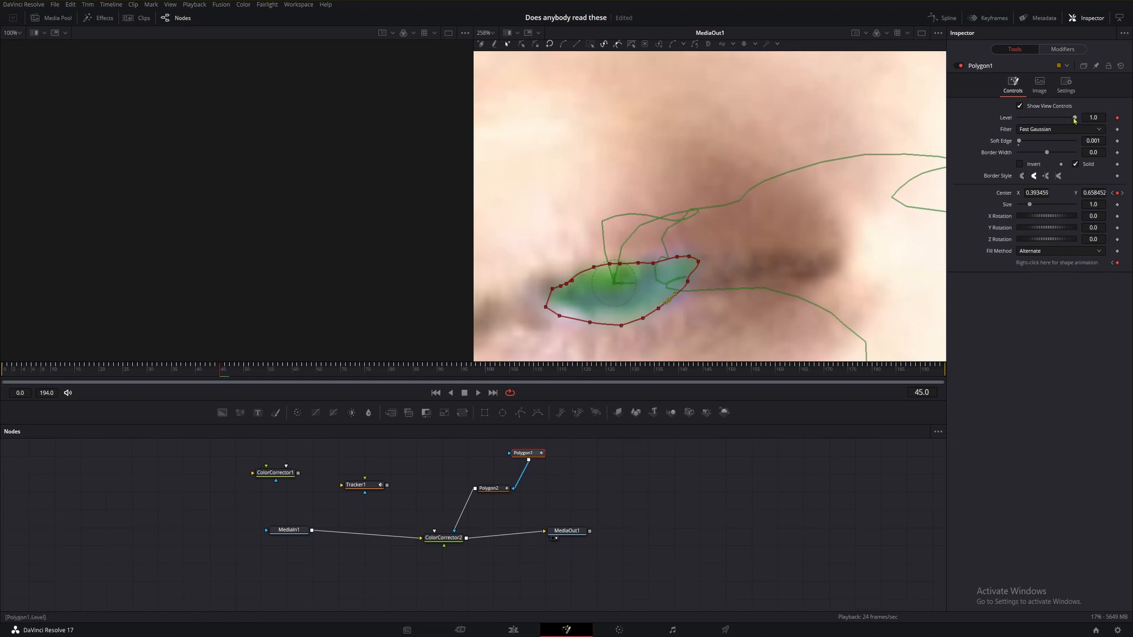
pyautogui.press('Left')
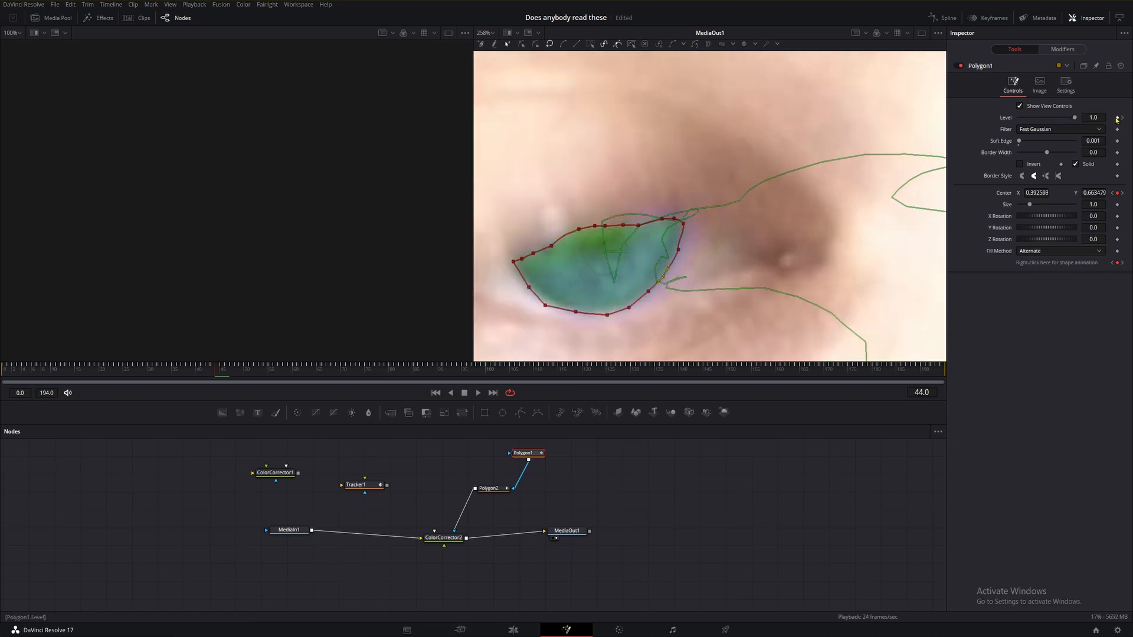
pyautogui.press('Right')
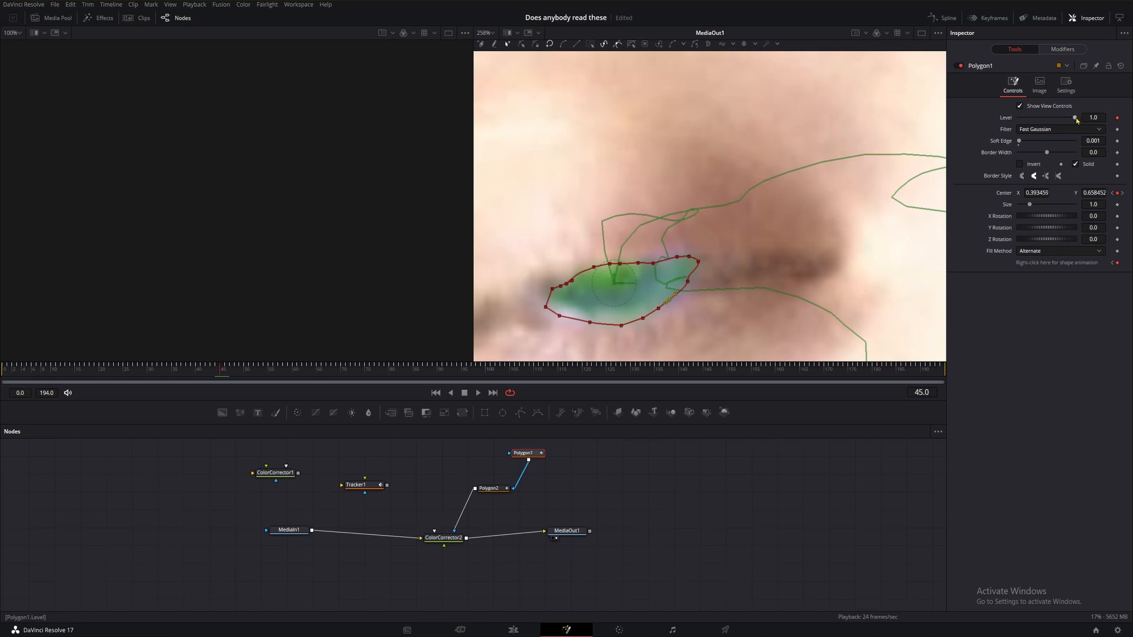
# Set the iris polygon's Level to 0.0 at frame 45 and back to 1.0 at frame 46.
pyautogui.moveTo(1075, 119); pyautogui.dragTo(1002, 125)
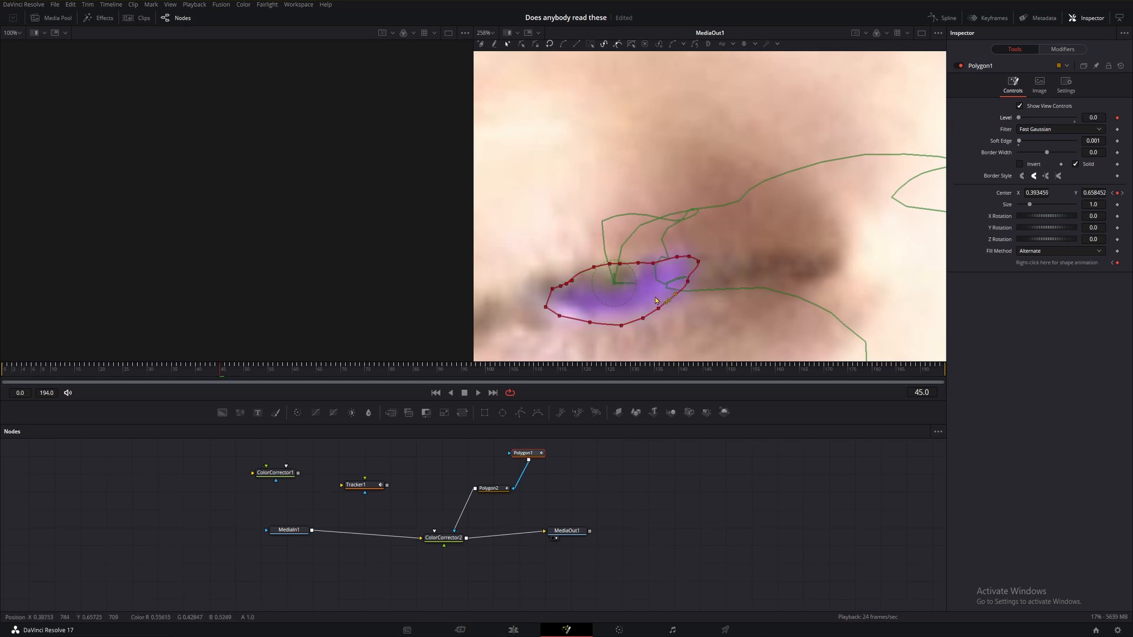
pyautogui.press('Right')
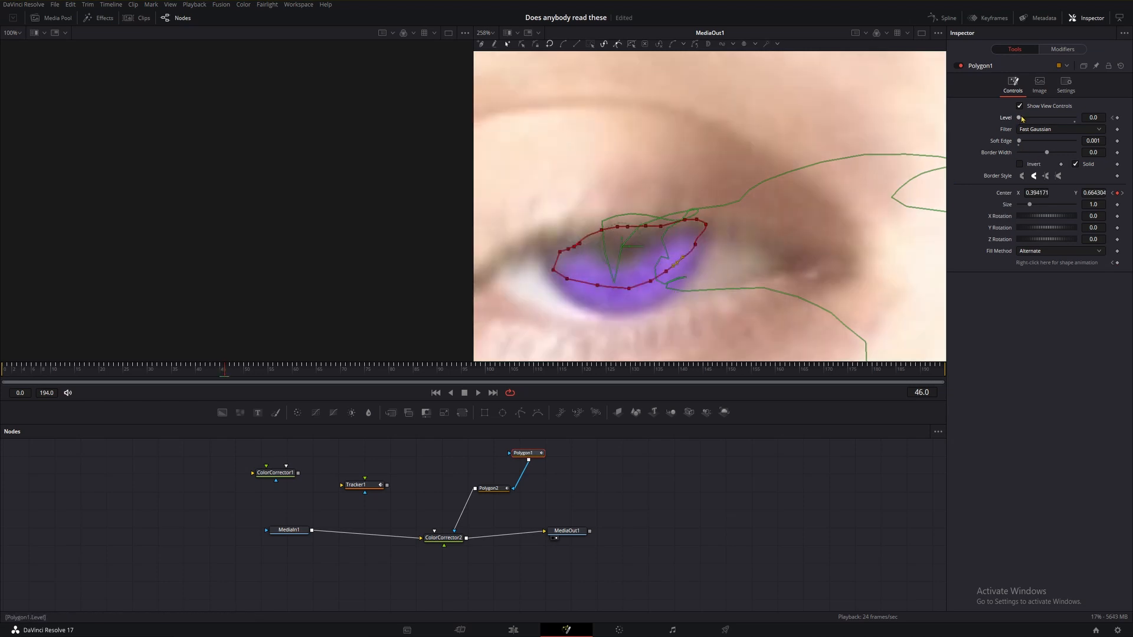
pyautogui.moveTo(1020, 119); pyautogui.dragTo(1088, 125)
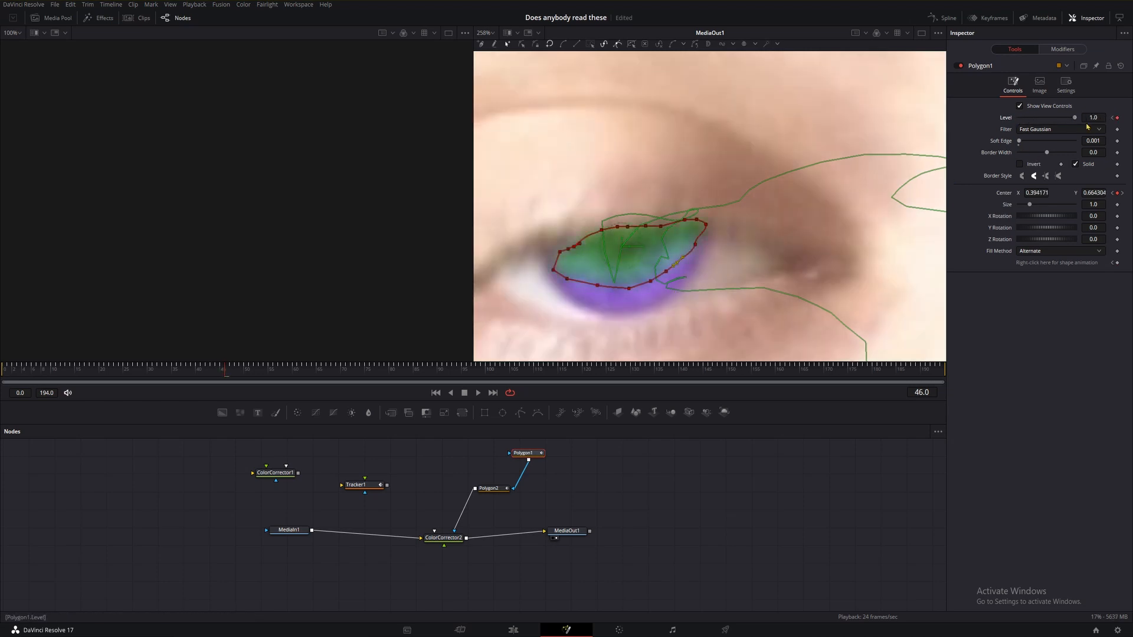
pyautogui.press('Left')
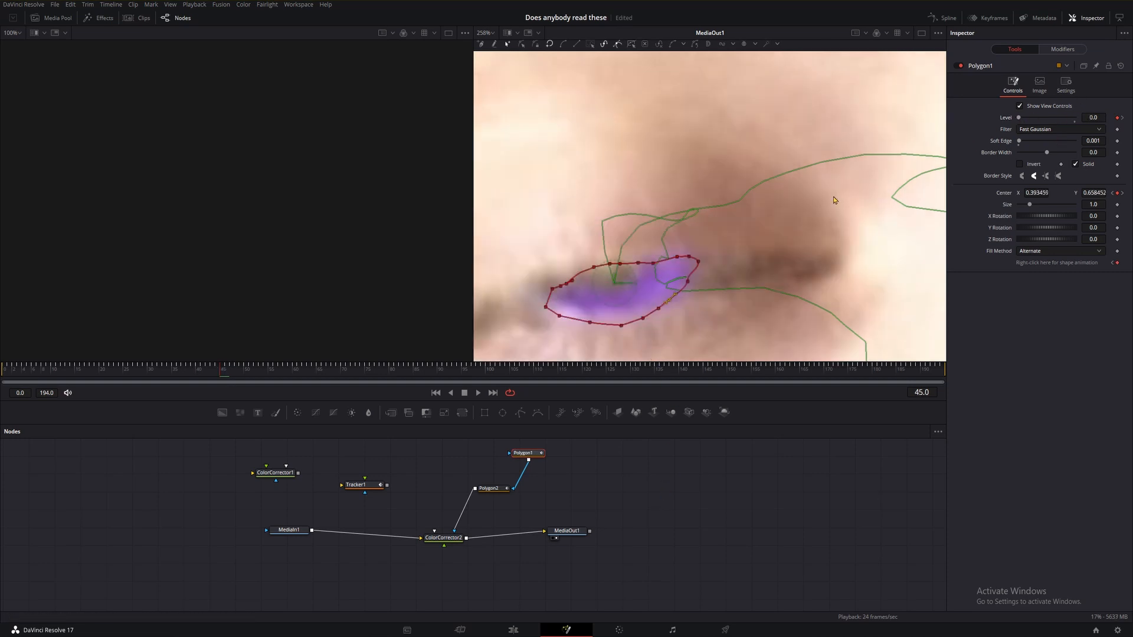
pyautogui.press('Left')
pyautogui.click(1074, 121)
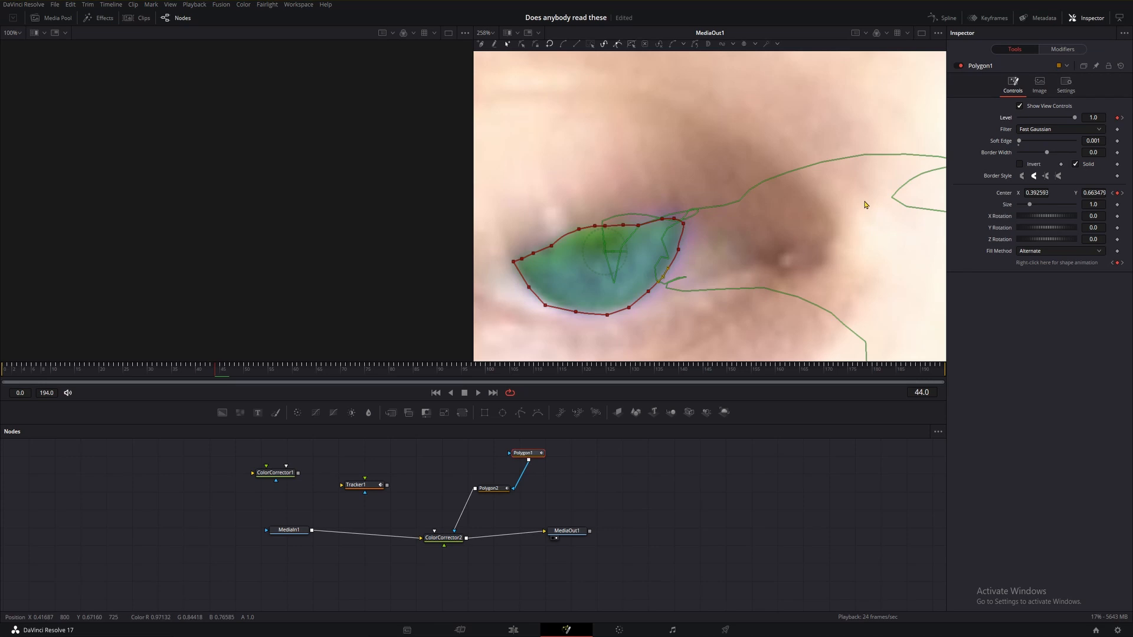
pyautogui.press('Right')
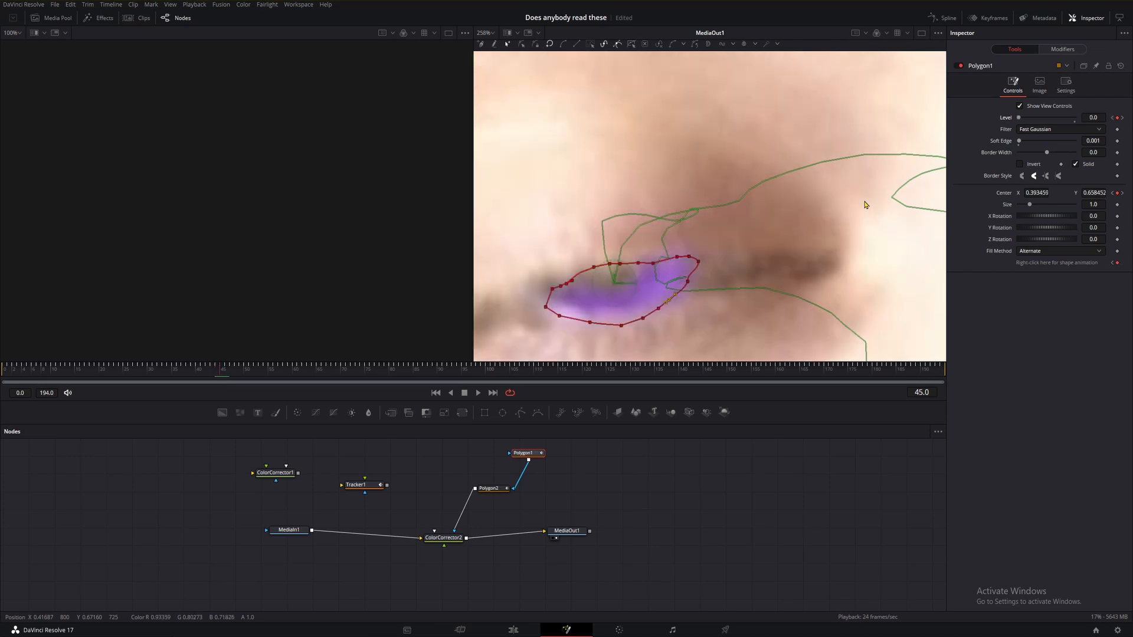
pyautogui.press('Right')
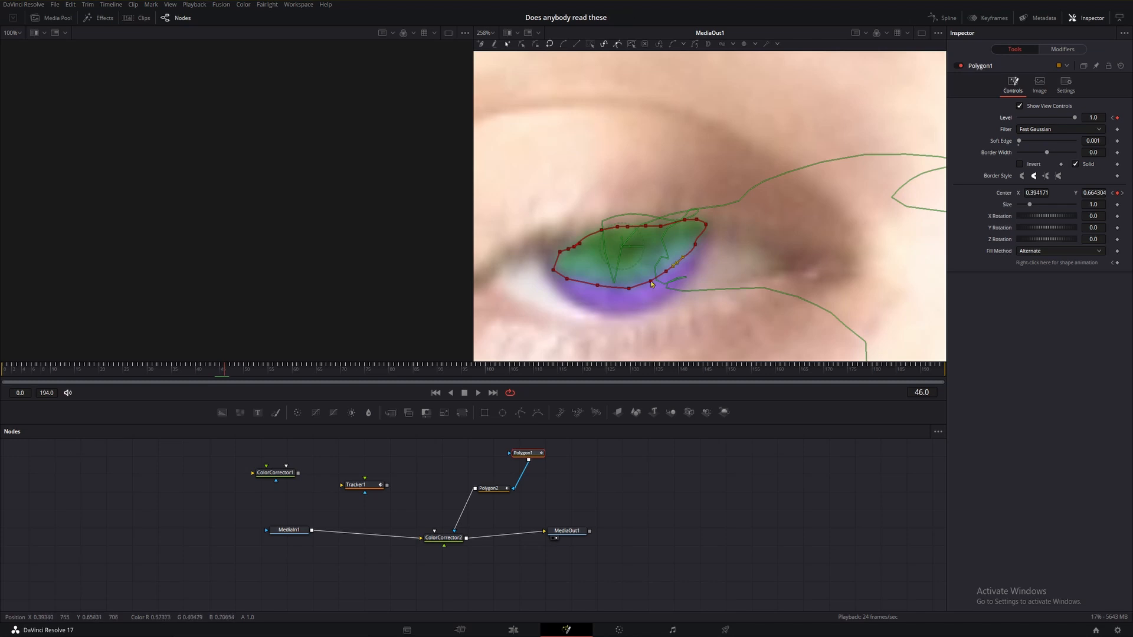
# At frame 46, move the iris polygon's lower and side points to fit the reopening iris.
pyautogui.click(1112, 119)
pyautogui.click(1120, 118)
pyautogui.moveTo(569, 337); pyautogui.dragTo(695, 265)
pyautogui.moveTo(630, 290); pyautogui.dragTo(593, 310)
pyautogui.moveTo(553, 270); pyautogui.dragTo(550, 270)
pyautogui.moveTo(559, 252); pyautogui.dragTo(554, 251)
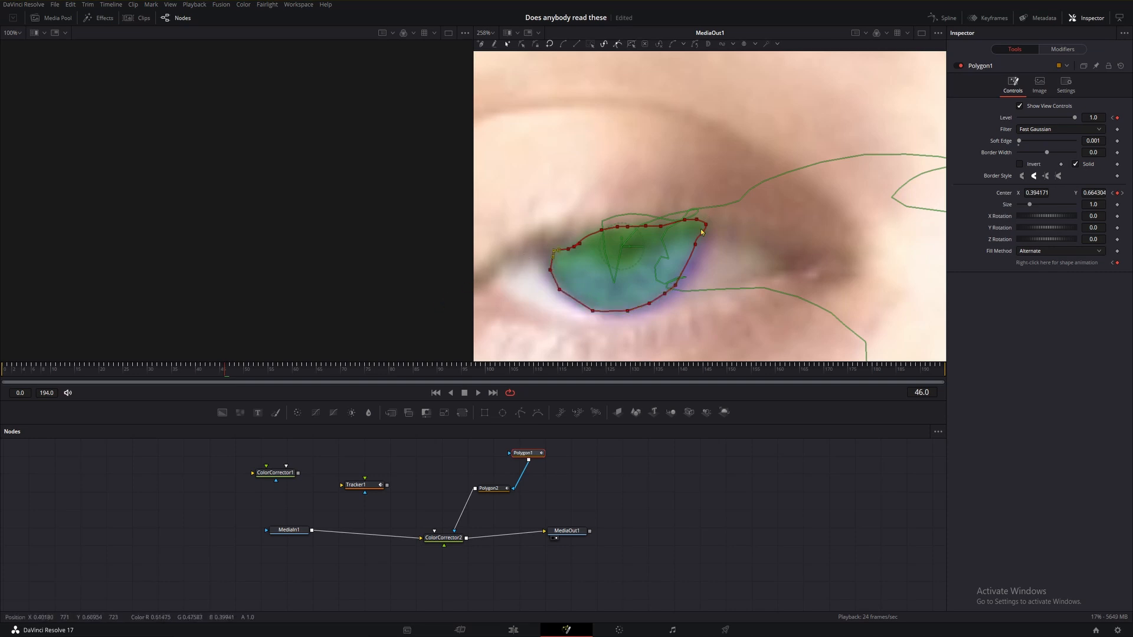
pyautogui.moveTo(695, 245); pyautogui.dragTo(708, 251)
pyautogui.moveTo(675, 286); pyautogui.dragTo(682, 290)
pyautogui.click(665, 295)
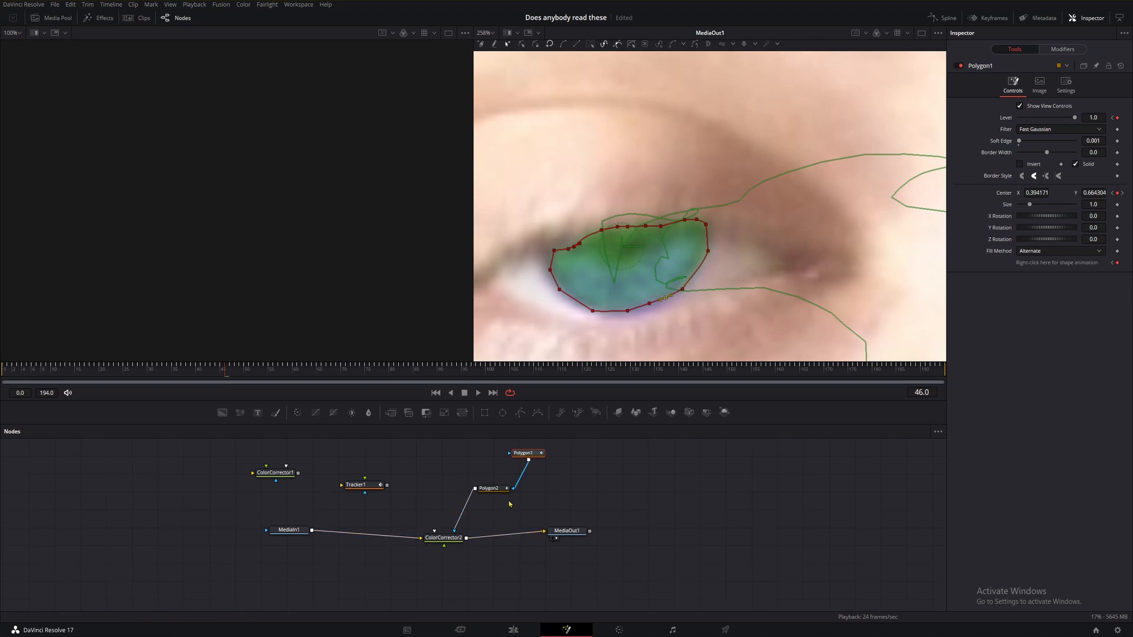
# Move the pupil polygon back onto the pupil at frames 46 and 47.
pyautogui.click(490, 488)
pyautogui.moveTo(560, 154); pyautogui.dragTo(636, 263)
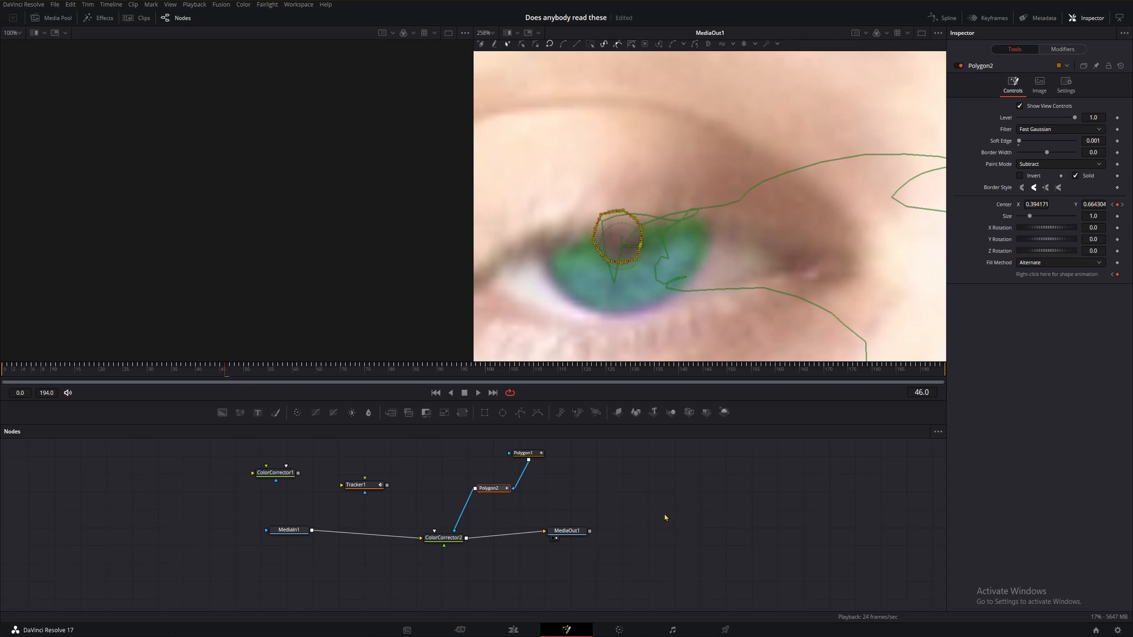
pyautogui.press('Right')
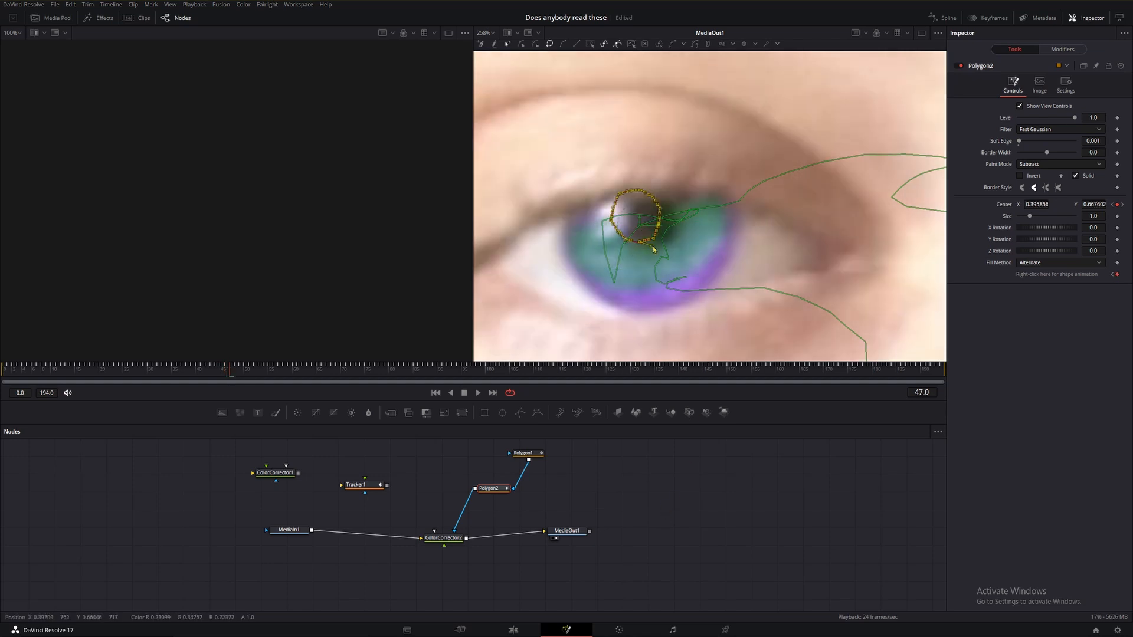
pyautogui.moveTo(643, 246); pyautogui.dragTo(656, 251)
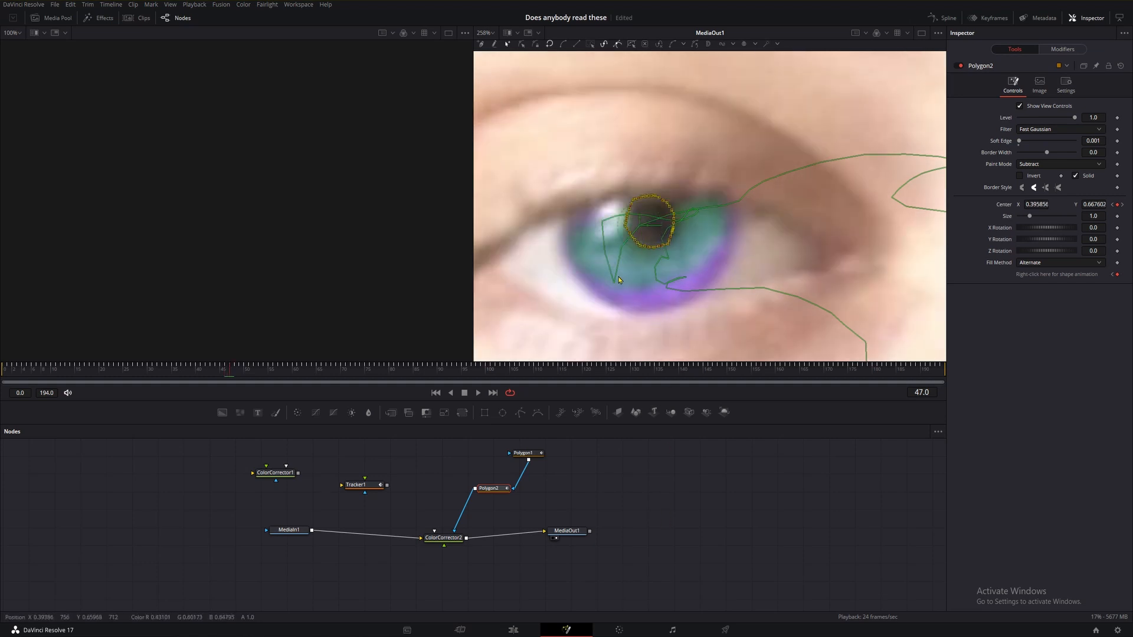
# At frame 47, reshape the iris polygon's points to fit the opening iris.
pyautogui.click(536, 454)
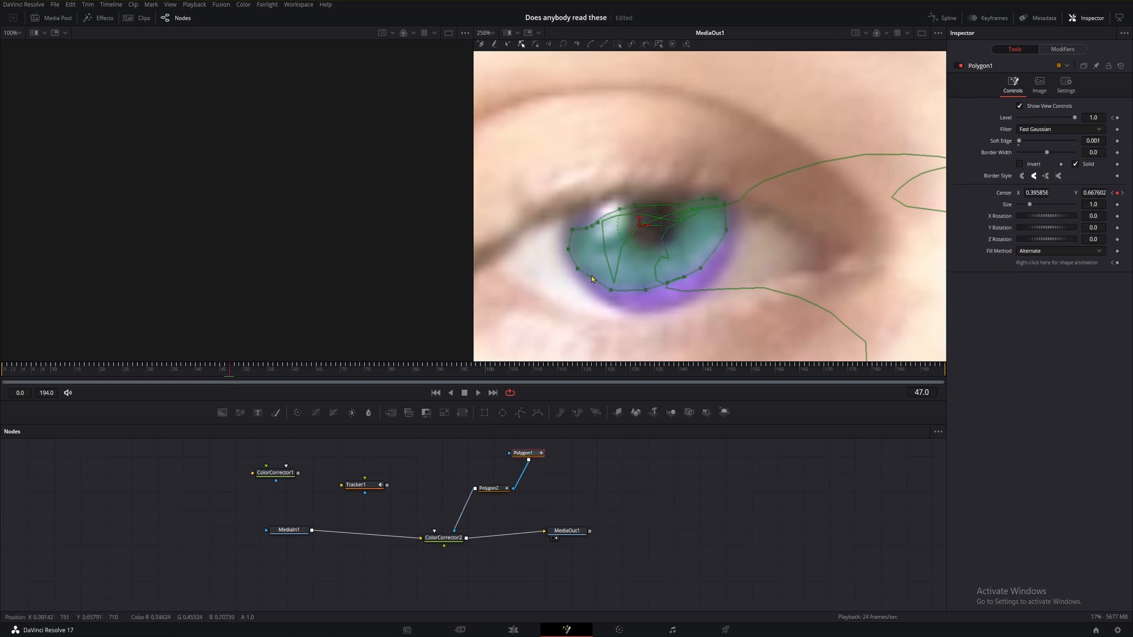
pyautogui.click(574, 230)
pyautogui.moveTo(573, 230); pyautogui.dragTo(715, 272)
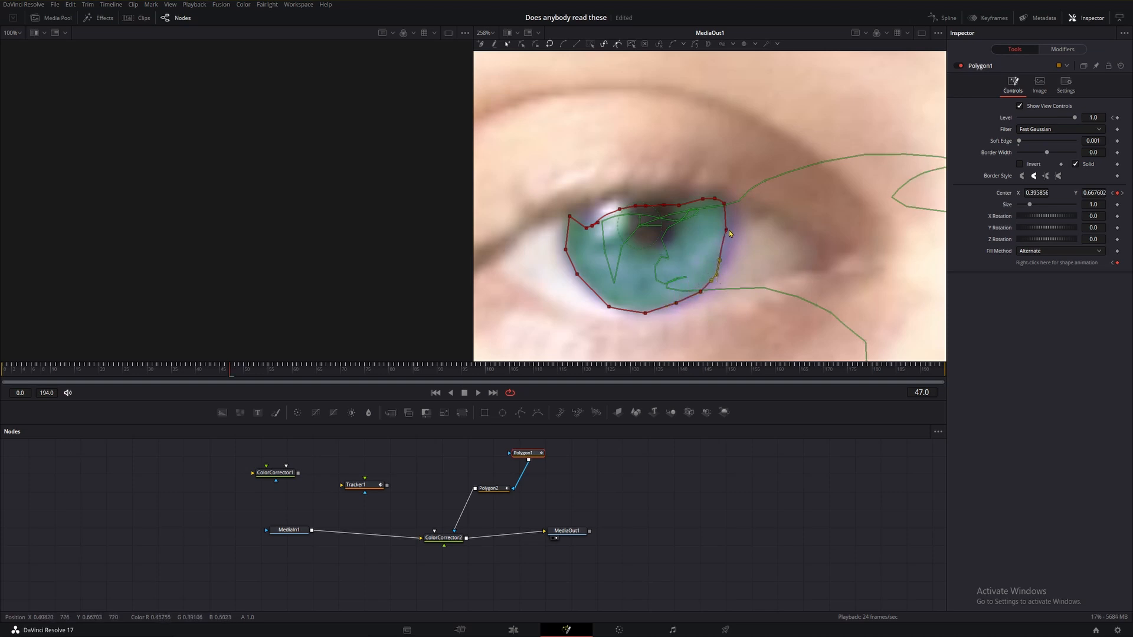
pyautogui.moveTo(726, 231); pyautogui.dragTo(728, 262)
pyautogui.click(717, 275)
pyautogui.click(729, 232)
pyautogui.moveTo(726, 250); pyautogui.dragTo(729, 252)
pyautogui.moveTo(589, 227); pyautogui.dragTo(588, 222)
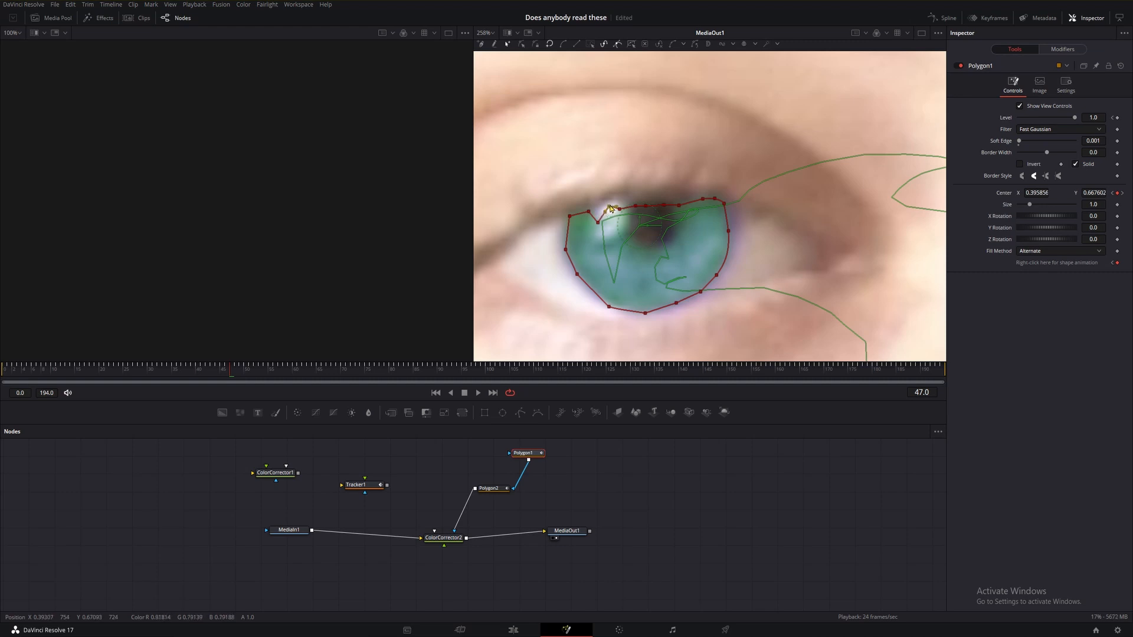
pyautogui.rightClick(600, 214)
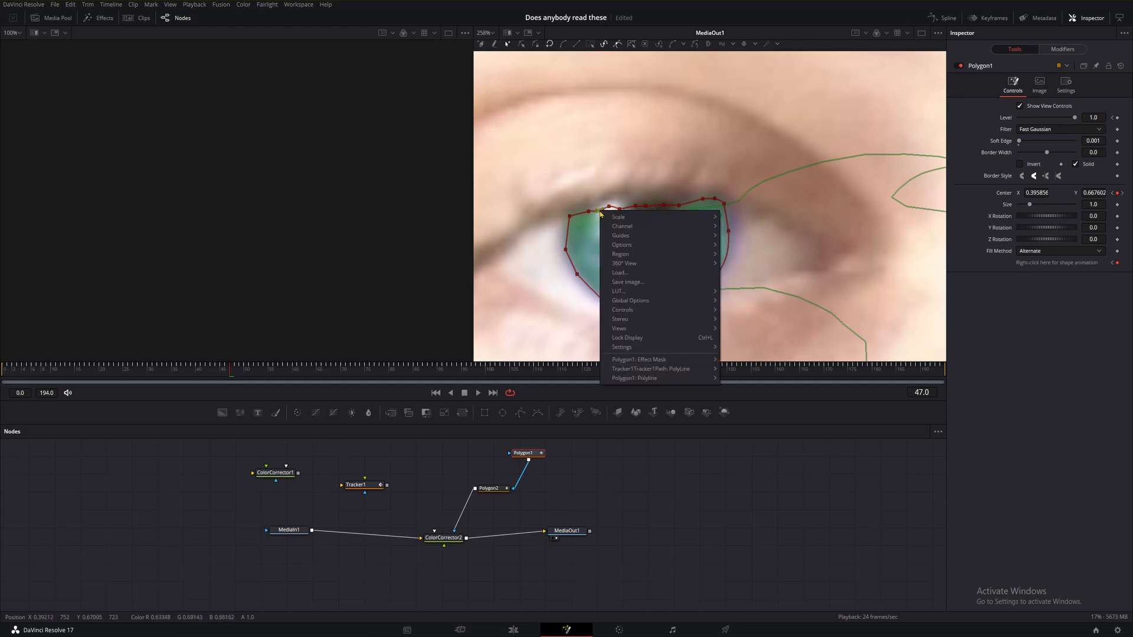
pyautogui.click(592, 215)
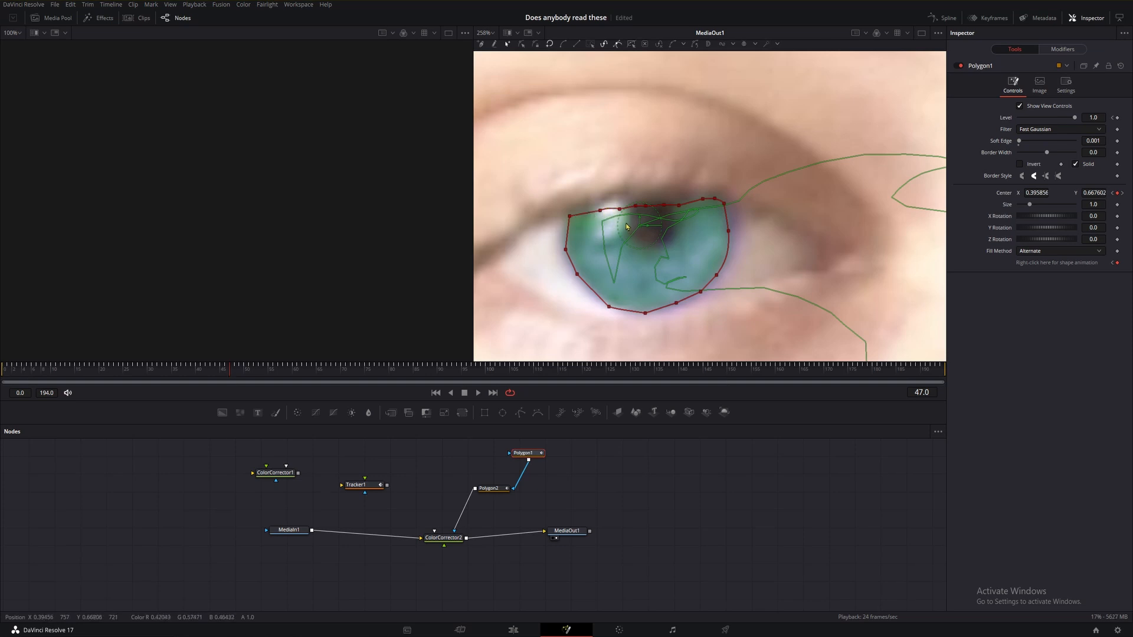
# Advance to frame 48 and adjust the iris polygon's upper and side points to fit the iris.
pyautogui.click(599, 211)
pyautogui.press('Right')
pyautogui.moveTo(605, 208); pyautogui.dragTo(675, 183)
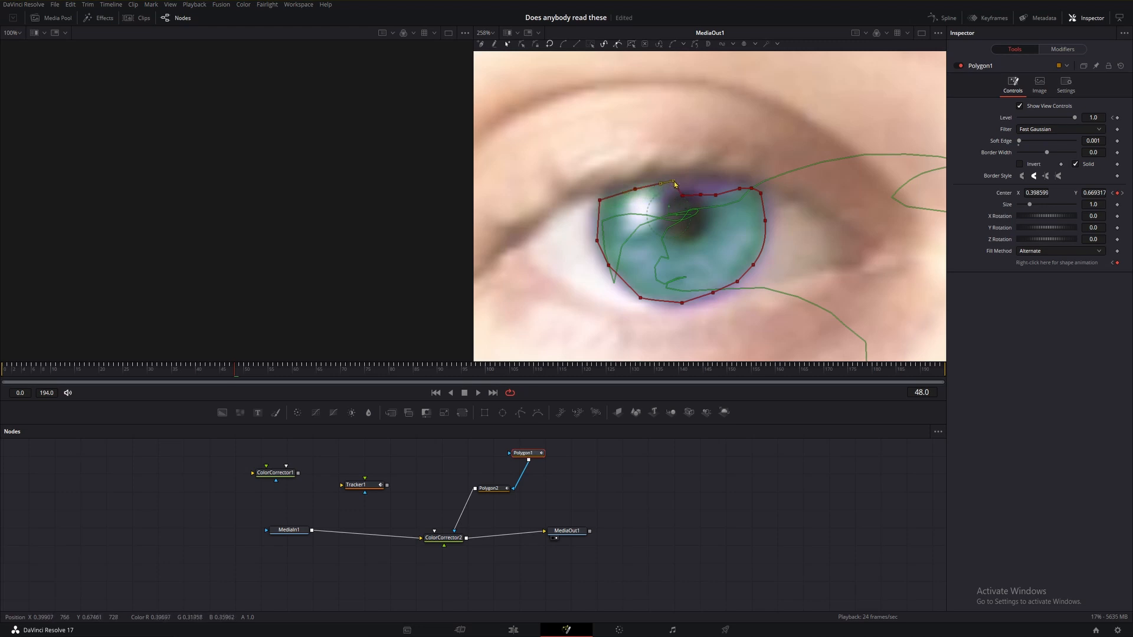
pyautogui.click(599, 222)
pyautogui.moveTo(597, 222)
pyautogui.mouseDown()
pyautogui.moveTo(549, 222)
pyautogui.moveTo(615, 222)
pyautogui.moveTo(588, 221)
pyautogui.mouseUp()
pyautogui.moveTo(682, 197); pyautogui.dragTo(724, 188)
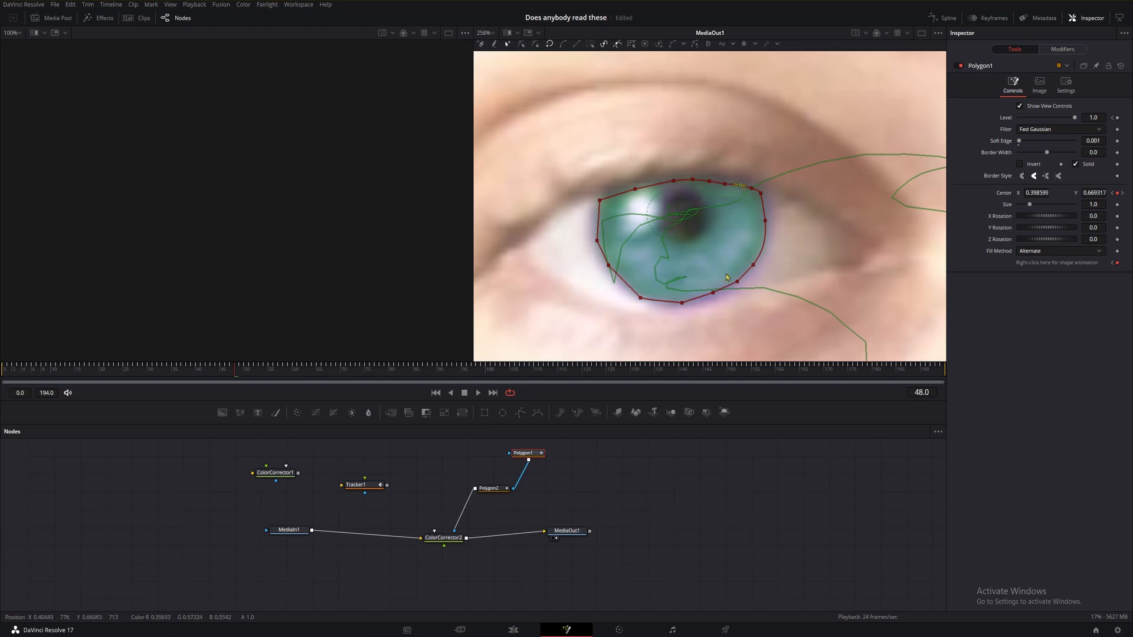
pyautogui.moveTo(784, 250); pyautogui.dragTo(683, 308)
pyautogui.click(776, 226)
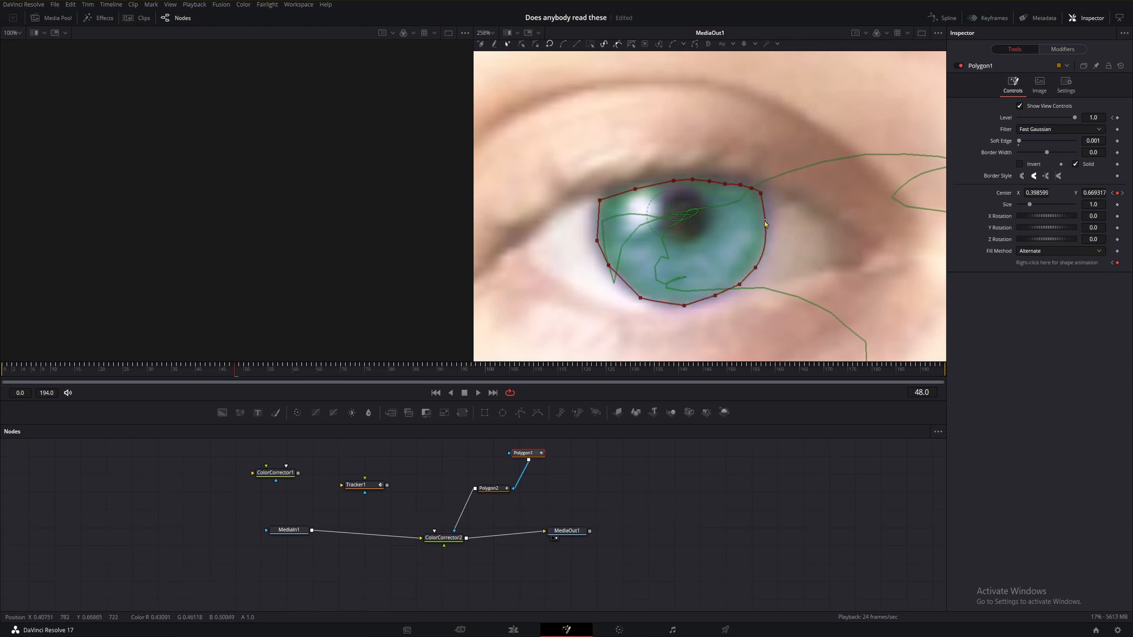
pyautogui.click(766, 220)
pyautogui.moveTo(625, 283); pyautogui.dragTo(624, 287)
# At frame 48, move the pupil polygon onto the pupil.
pyautogui.click(493, 489)
pyautogui.moveTo(722, 251); pyautogui.dragTo(648, 169)
pyautogui.moveTo(698, 235); pyautogui.dragTo(704, 241)
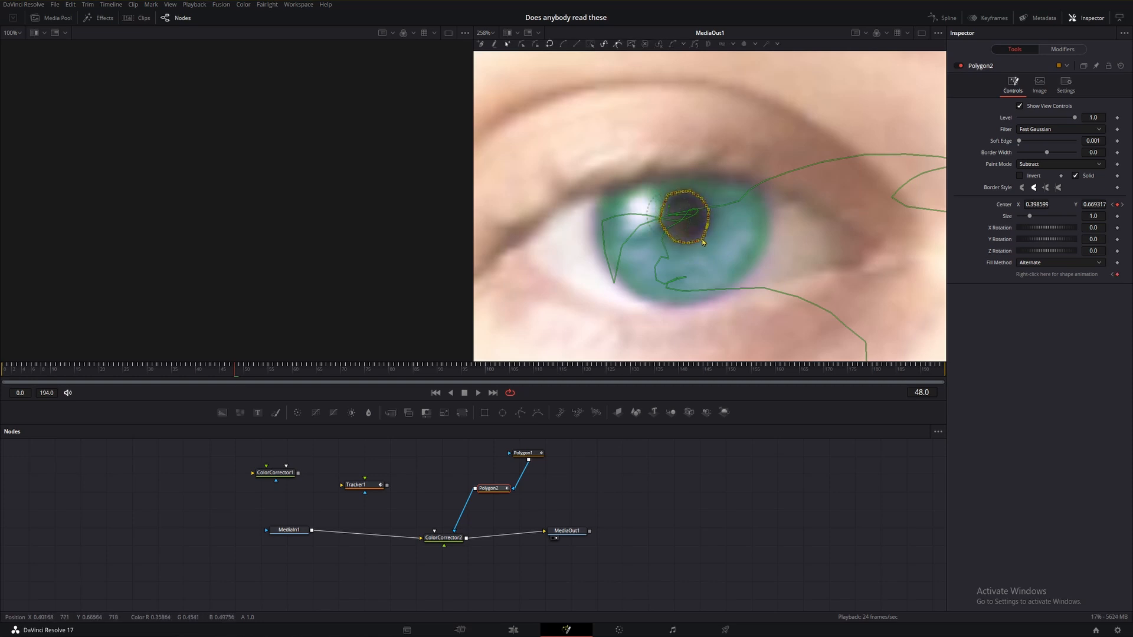
# Nudge the pupil polygon slightly to recentre it on the pupil at frame 48.
pyautogui.click(688, 551)
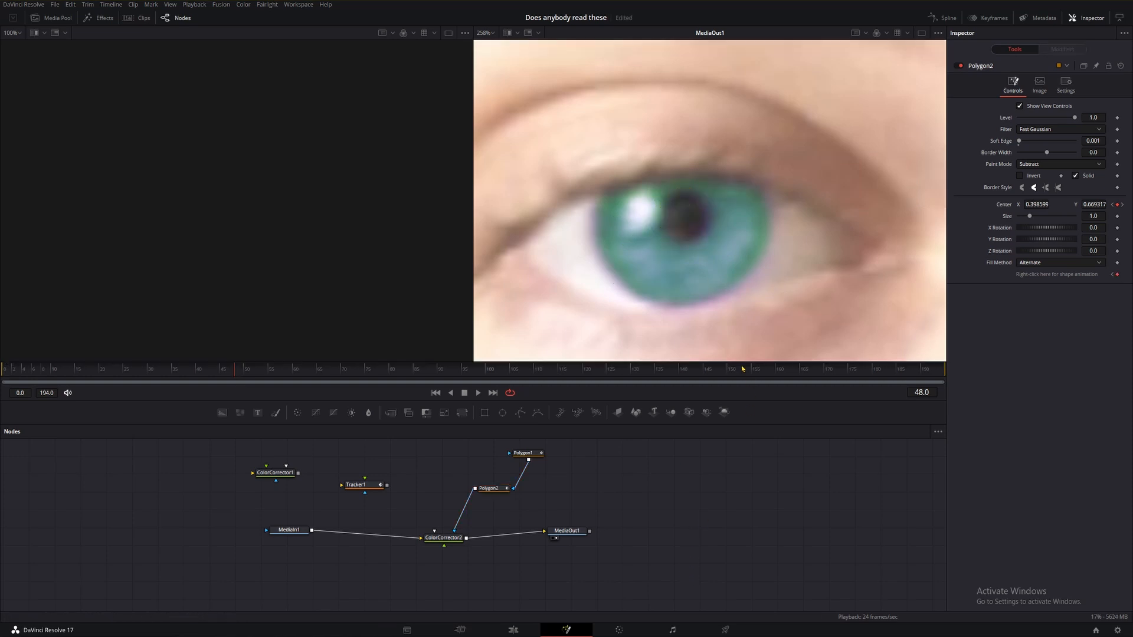
pyautogui.click(489, 488)
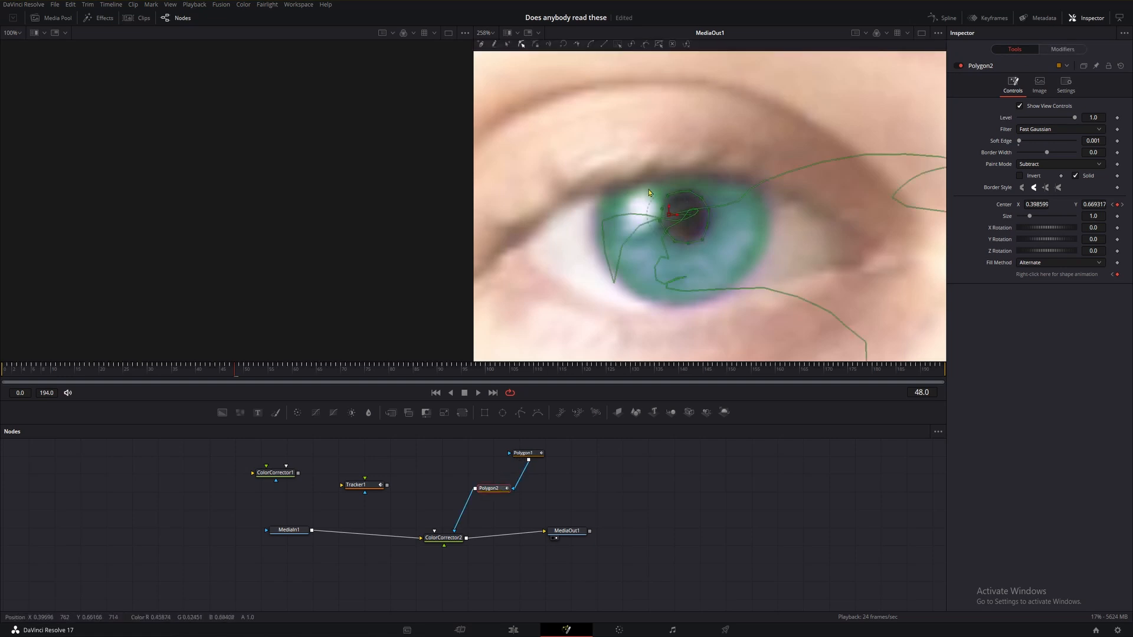
pyautogui.moveTo(712, 261); pyautogui.dragTo(711, 259)
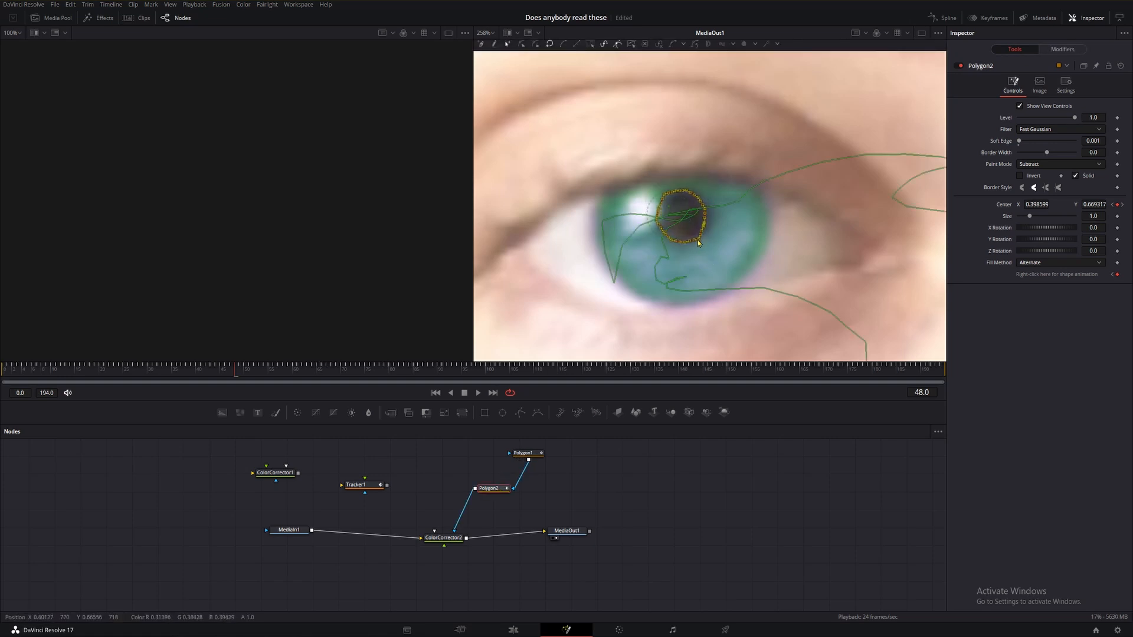
pyautogui.click(728, 524)
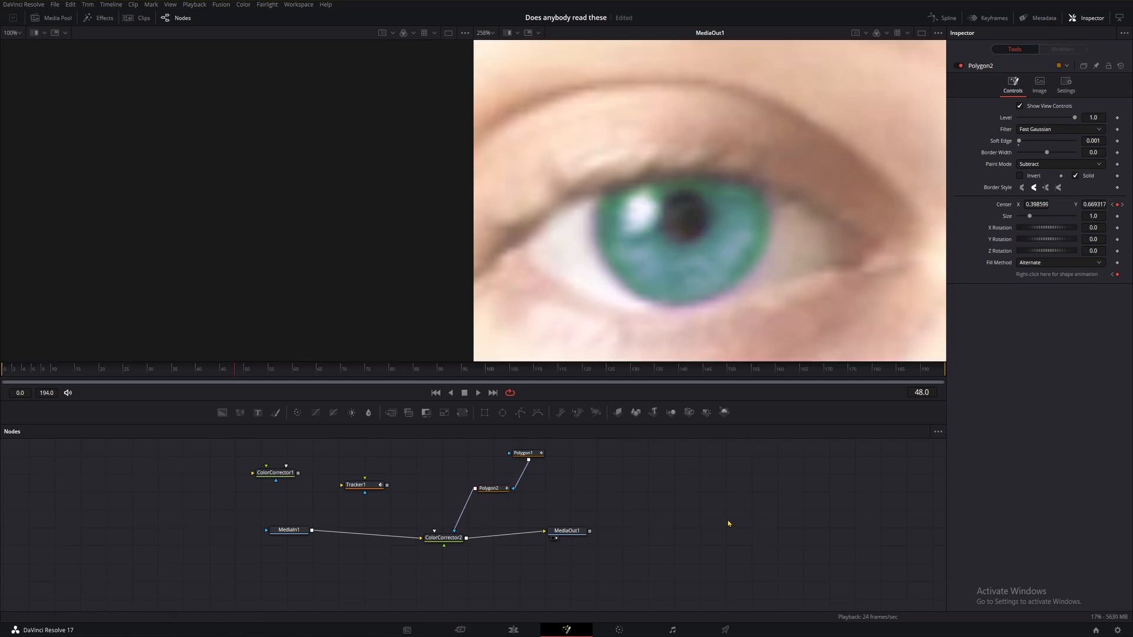
# Step back and forth through frames 31 to 48 to check how the iris and pupil masks follow the eye.
pyautogui.press('Left')
pyautogui.press('Left')
pyautogui.press('Left')
pyautogui.press('Left')
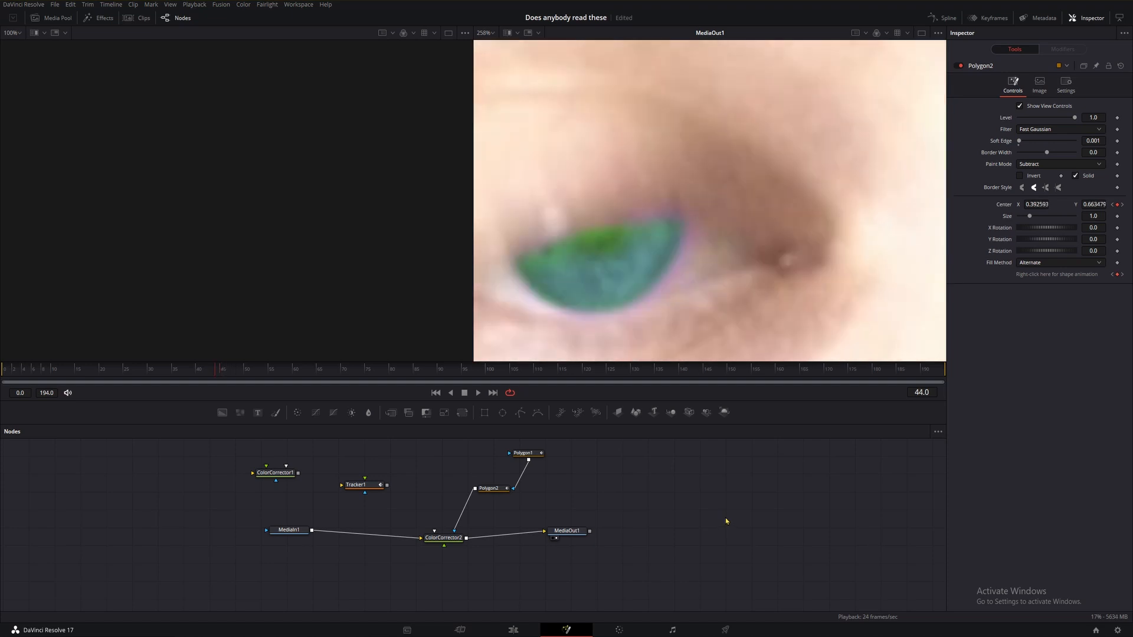
pyautogui.press('Left')
pyautogui.press('Left')
pyautogui.press('Left')
pyautogui.press('Left')
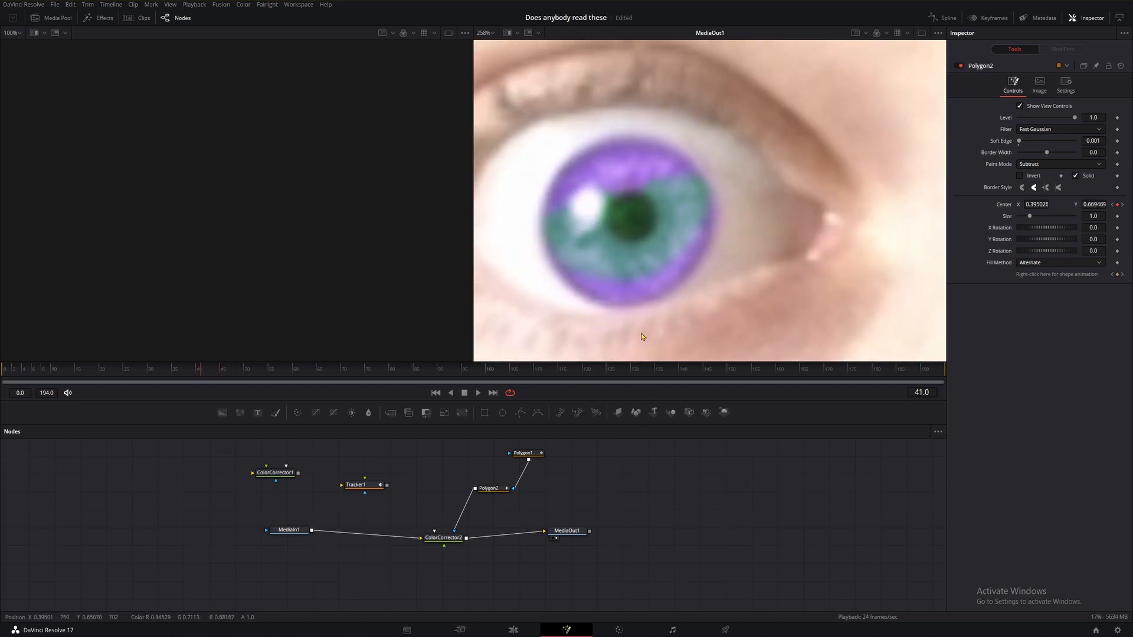
pyautogui.press('Left')
pyautogui.press('Left')
pyautogui.press('Left')
pyautogui.press('Left')
pyautogui.press('Left')
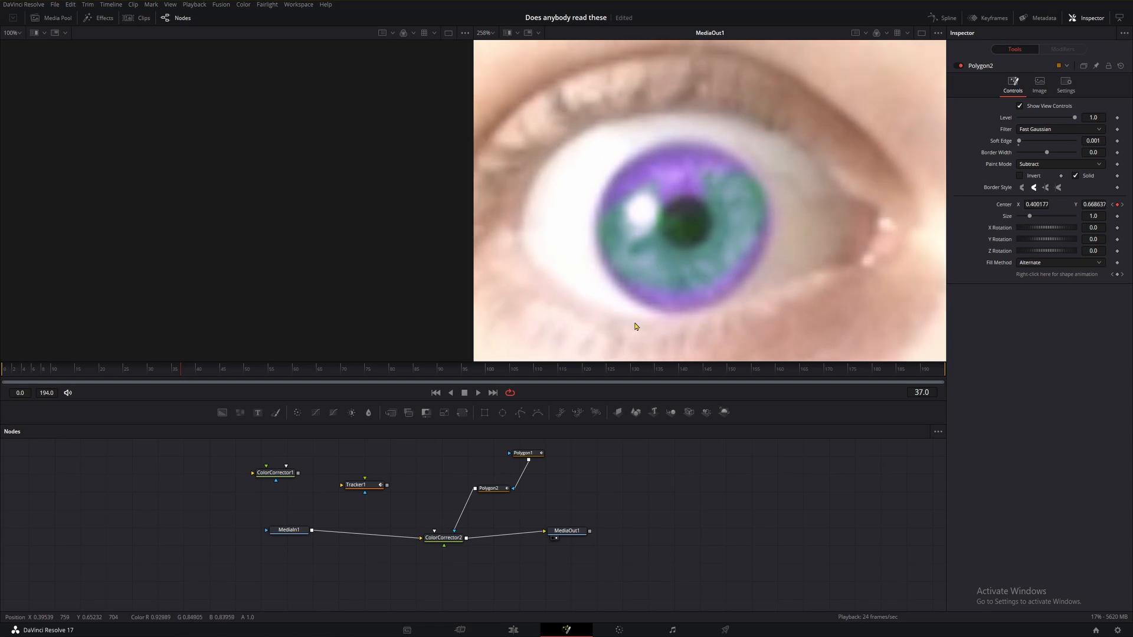
pyautogui.press('Left')
pyautogui.press('Left')
pyautogui.press('Left')
pyautogui.press('Left')
pyautogui.press('Left')
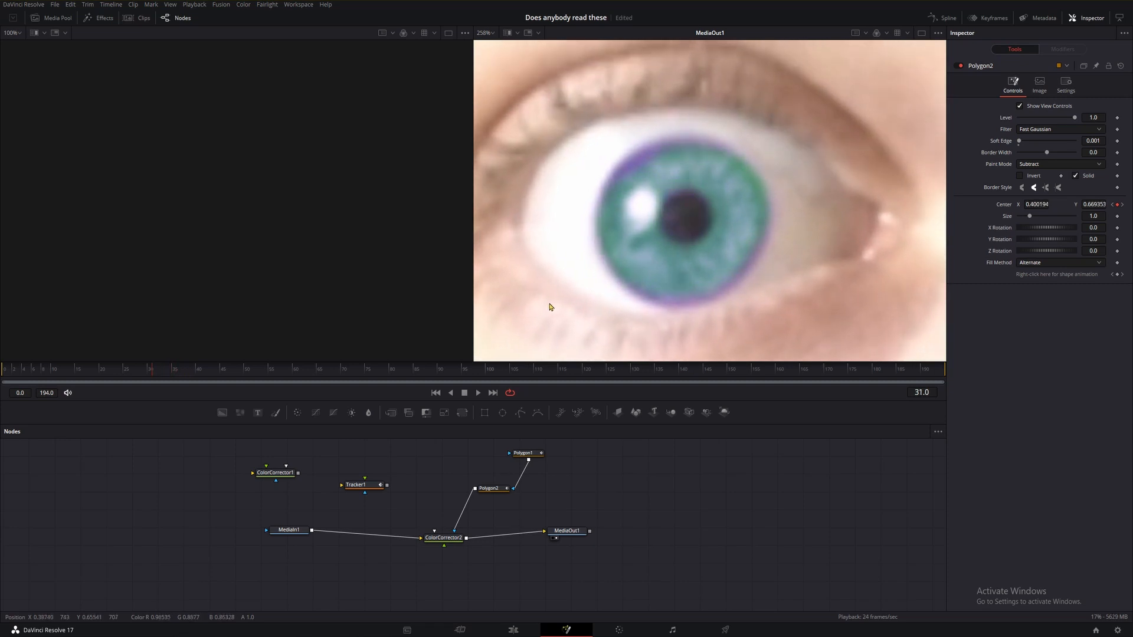
pyautogui.press('Right')
pyautogui.press('Right')
pyautogui.press('Right')
pyautogui.press('Right')
pyautogui.press('Right')
pyautogui.press('Right')
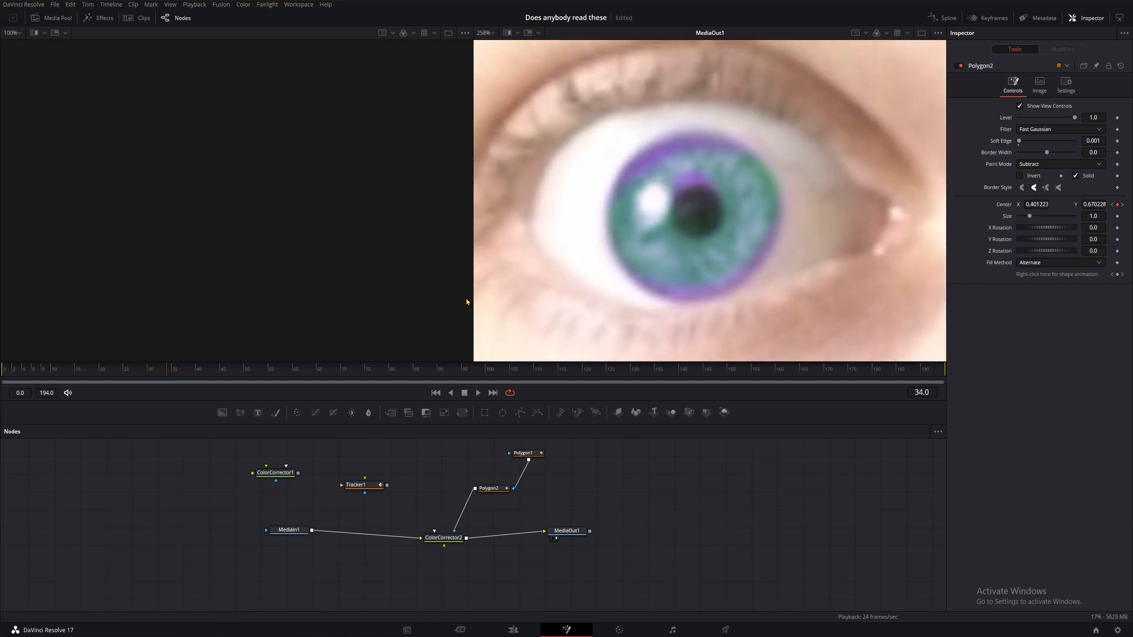
pyautogui.press('Right')
pyautogui.press('Right')
pyautogui.press('Right')
pyautogui.press('Right')
pyautogui.press('Right')
pyautogui.press('Right')
pyautogui.press('Right')
pyautogui.press('Right')
pyautogui.press('Right')
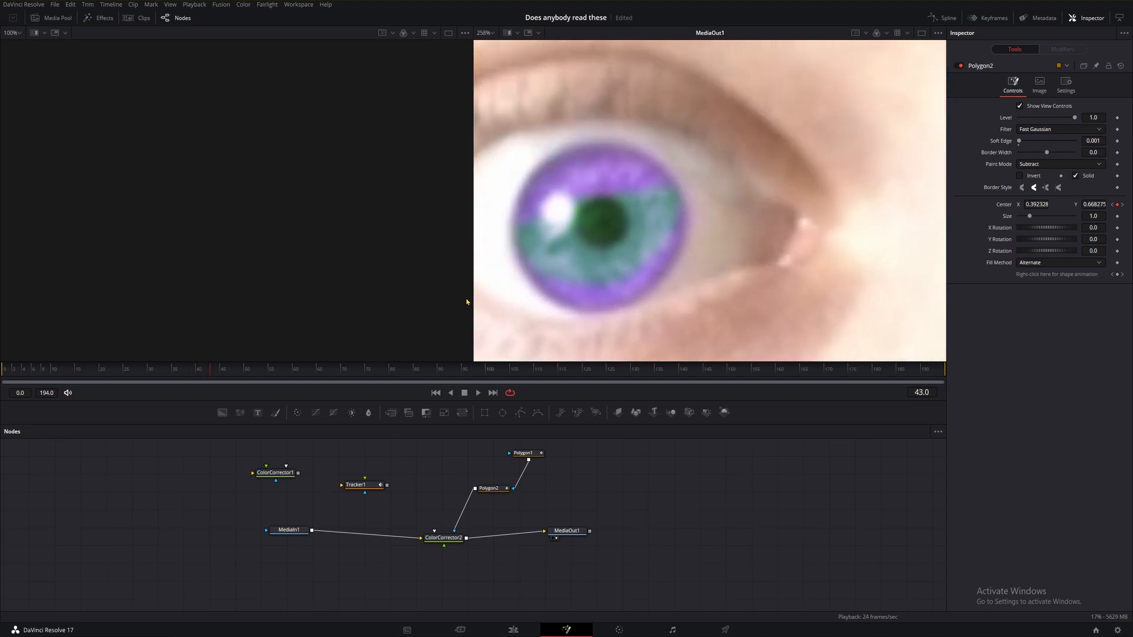
pyautogui.press('Left')
pyautogui.press('Left')
pyautogui.press('Left')
pyautogui.press('Left')
pyautogui.press('Left')
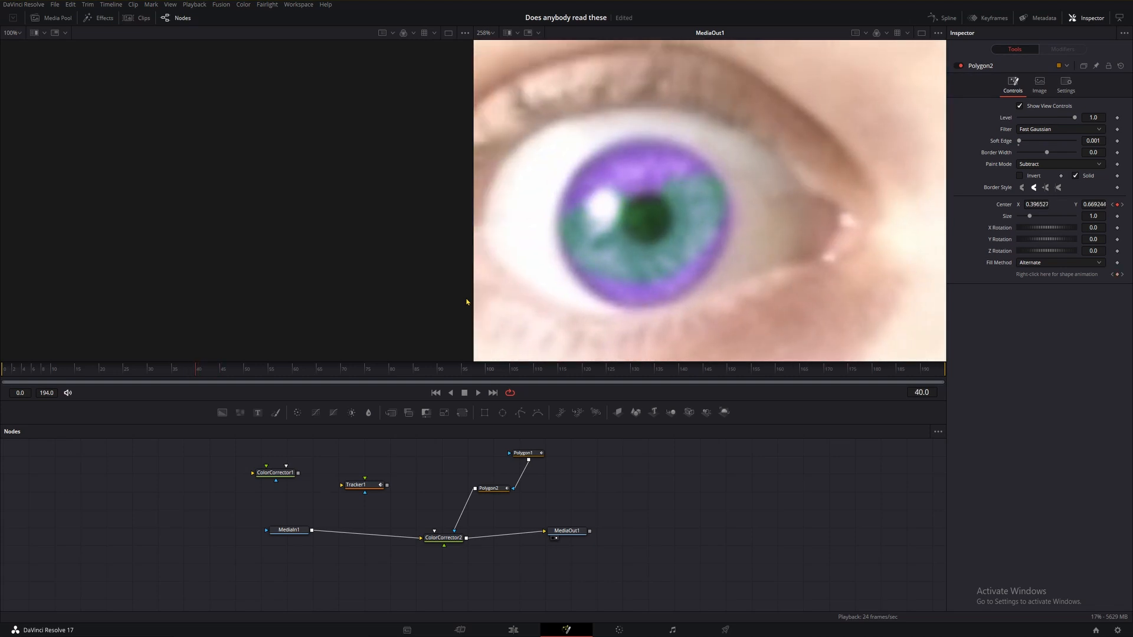
pyautogui.press('Right')
pyautogui.press('Right')
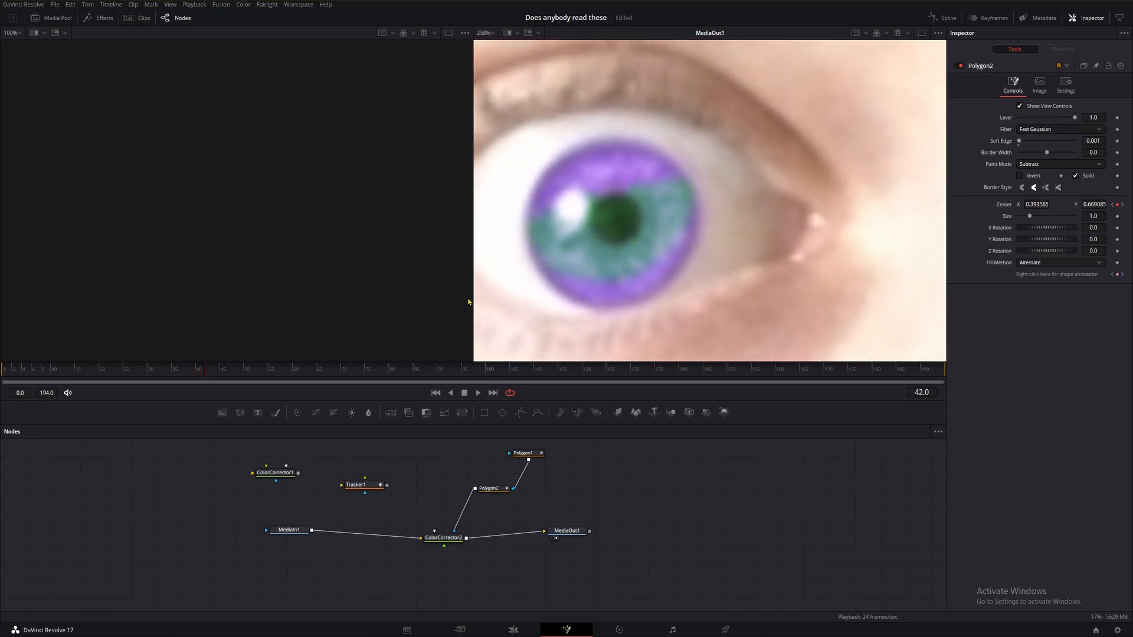
# Go to frame 43 and reshape the iris polygon's upper and side points to fit the iris.
pyautogui.click(1122, 276)
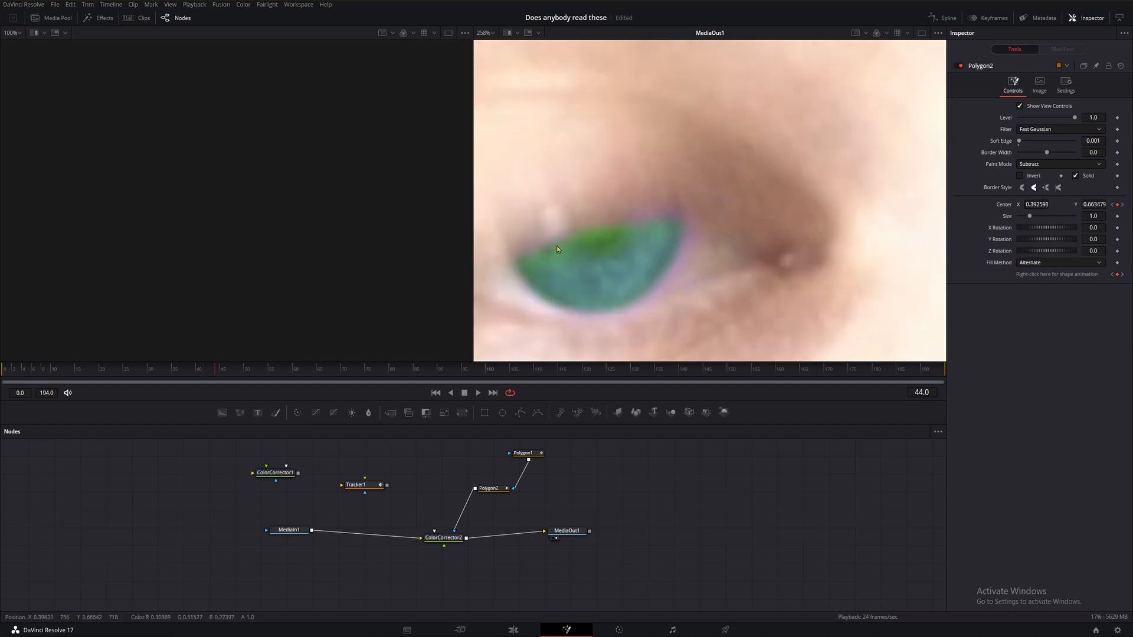
pyautogui.press('Left')
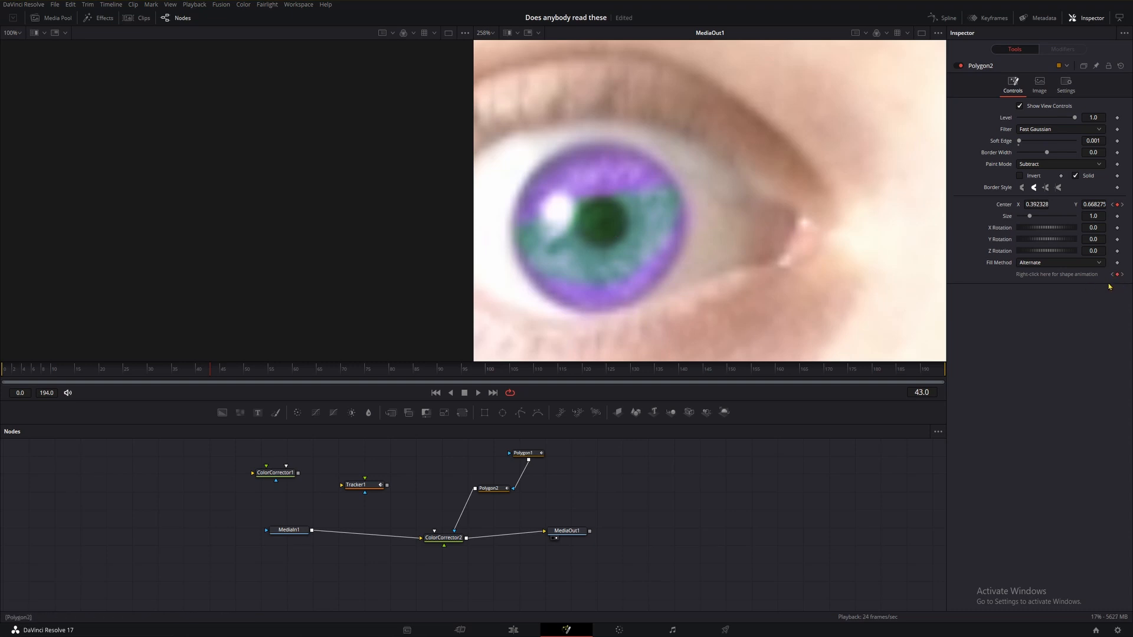
pyautogui.click(524, 453)
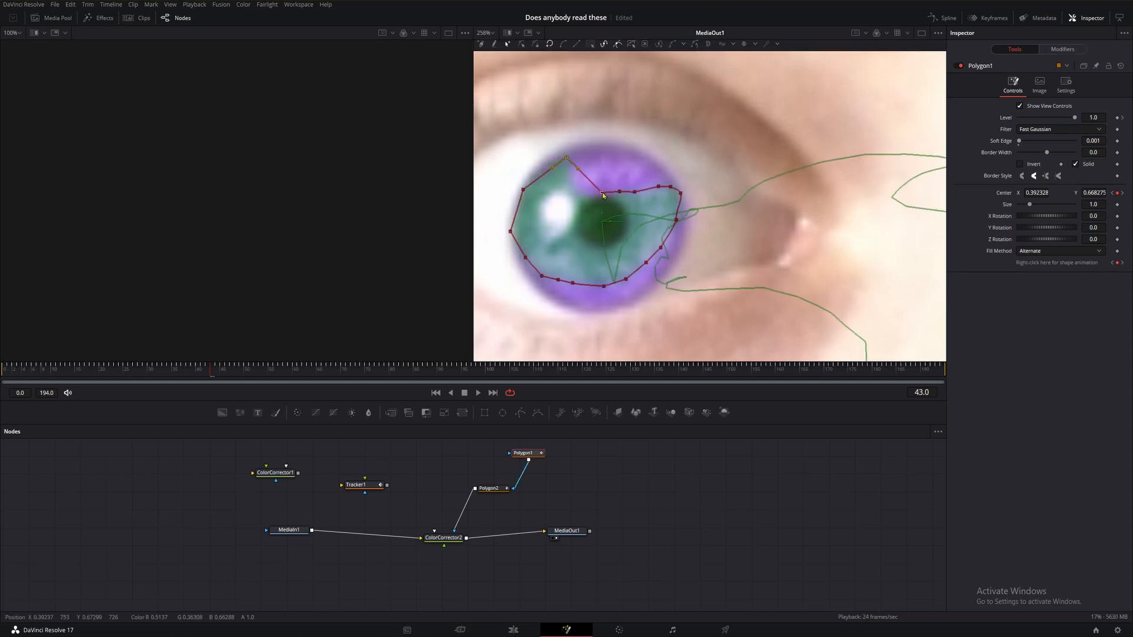
pyautogui.moveTo(604, 194); pyautogui.dragTo(609, 151)
pyautogui.moveTo(621, 192); pyautogui.dragTo(643, 154)
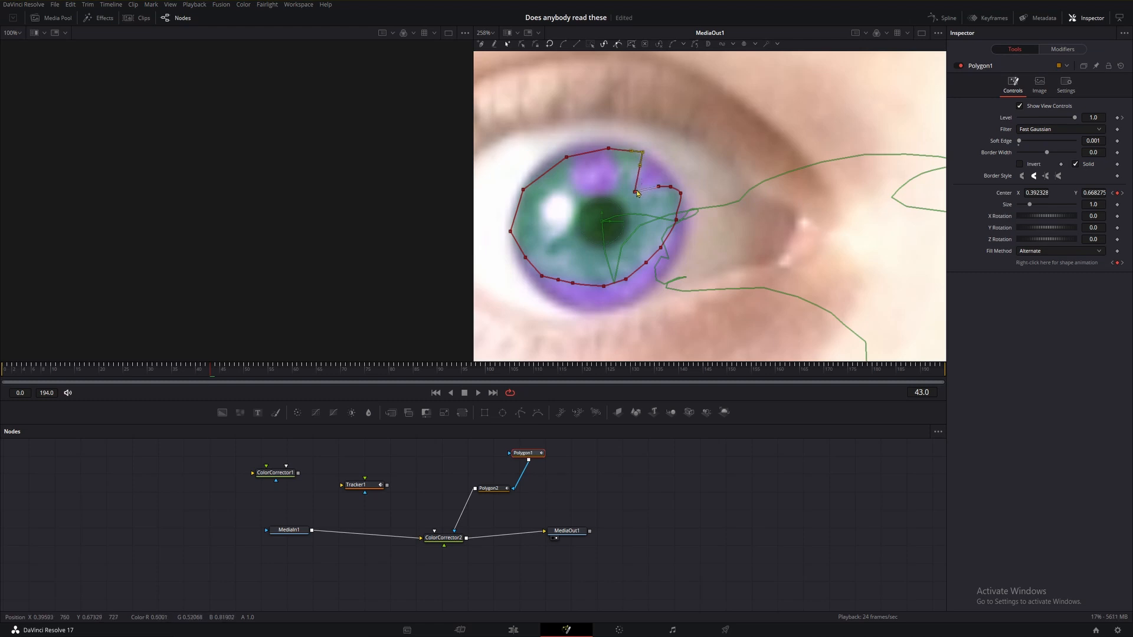
pyautogui.moveTo(635, 195); pyautogui.dragTo(667, 177)
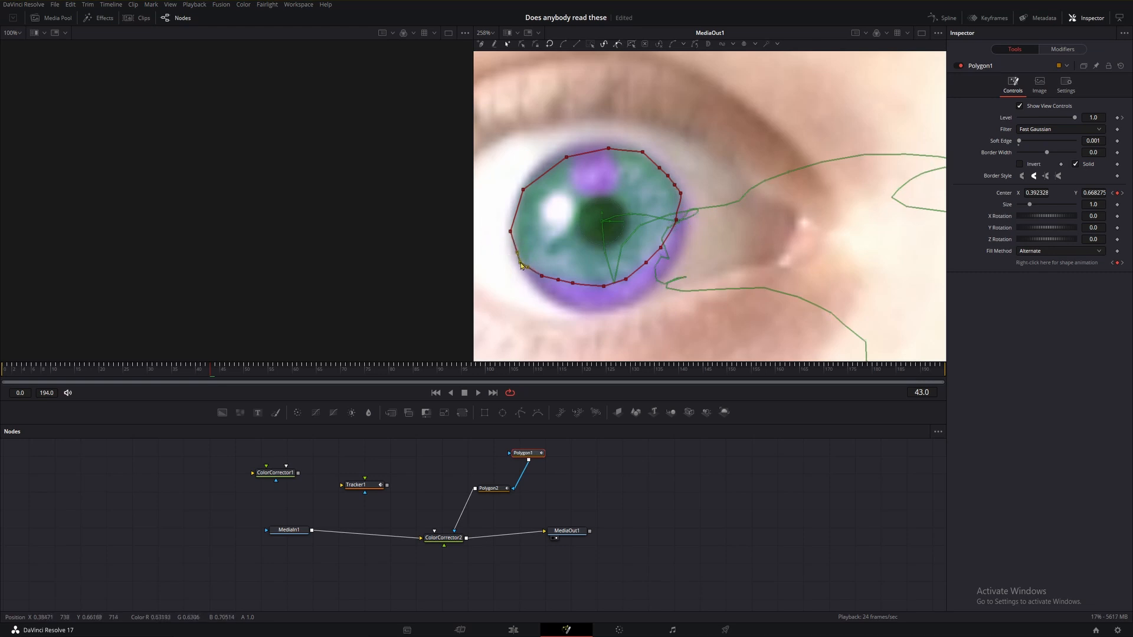
pyautogui.moveTo(542, 277); pyautogui.dragTo(686, 219)
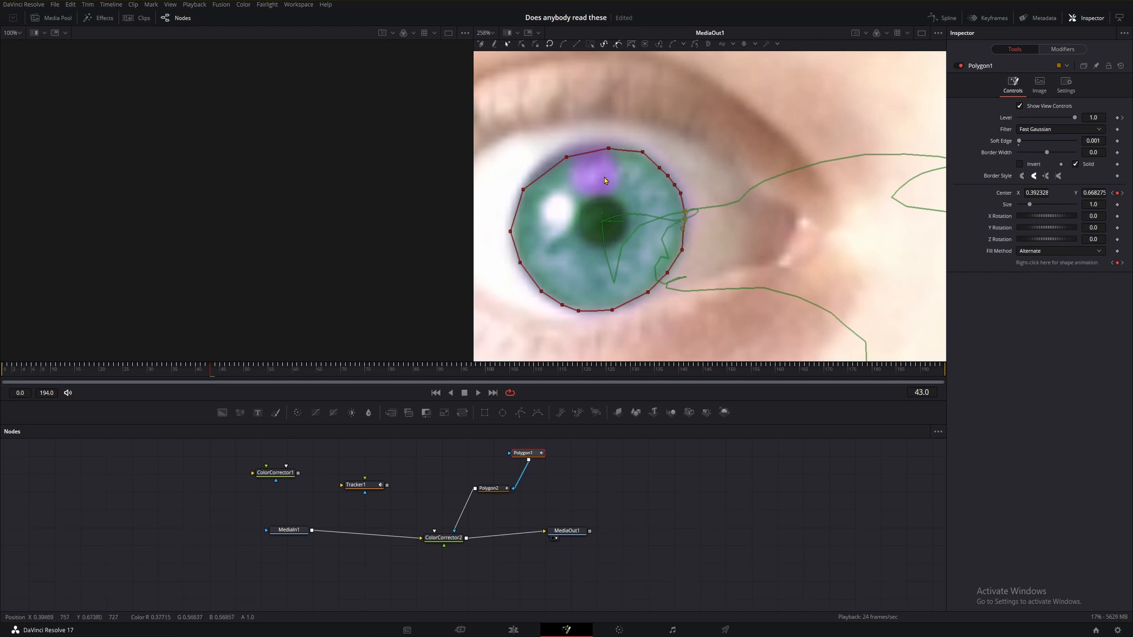
pyautogui.click(569, 157)
pyautogui.moveTo(569, 156); pyautogui.dragTo(567, 149)
pyautogui.click(543, 169)
# At frame 43, move the pupil polygon down onto the pupil.
pyautogui.click(492, 489)
pyautogui.moveTo(633, 207); pyautogui.dragTo(557, 145)
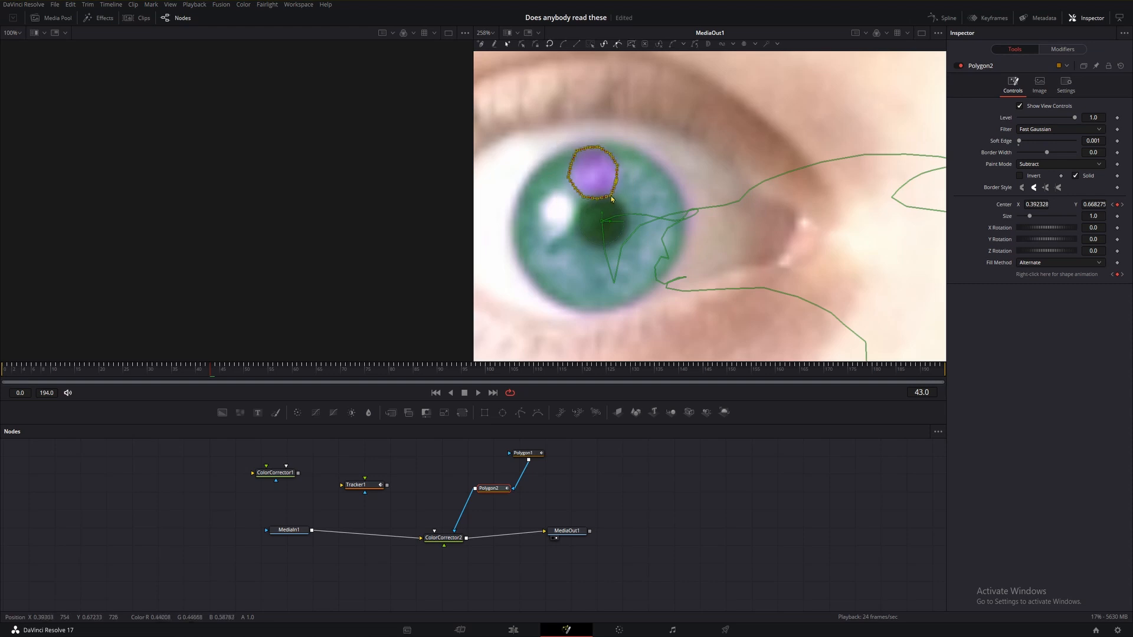
pyautogui.moveTo(612, 199); pyautogui.dragTo(620, 248)
pyautogui.click(624, 489)
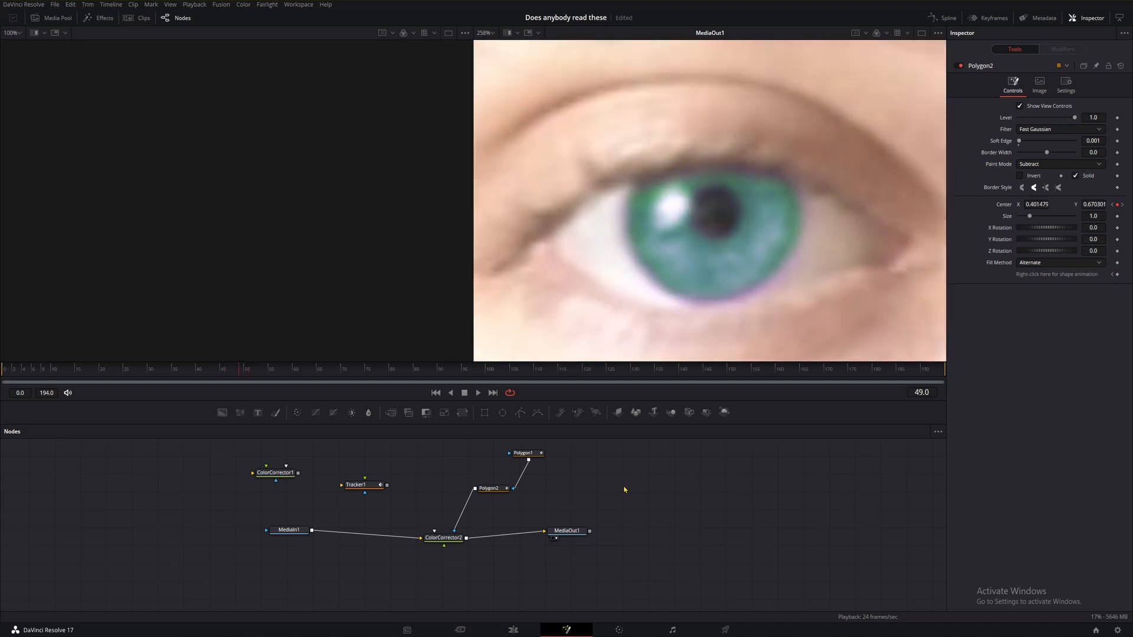
# Zoom out and play the clip from the start to review the recoloured eye.
pyautogui.press('Left')
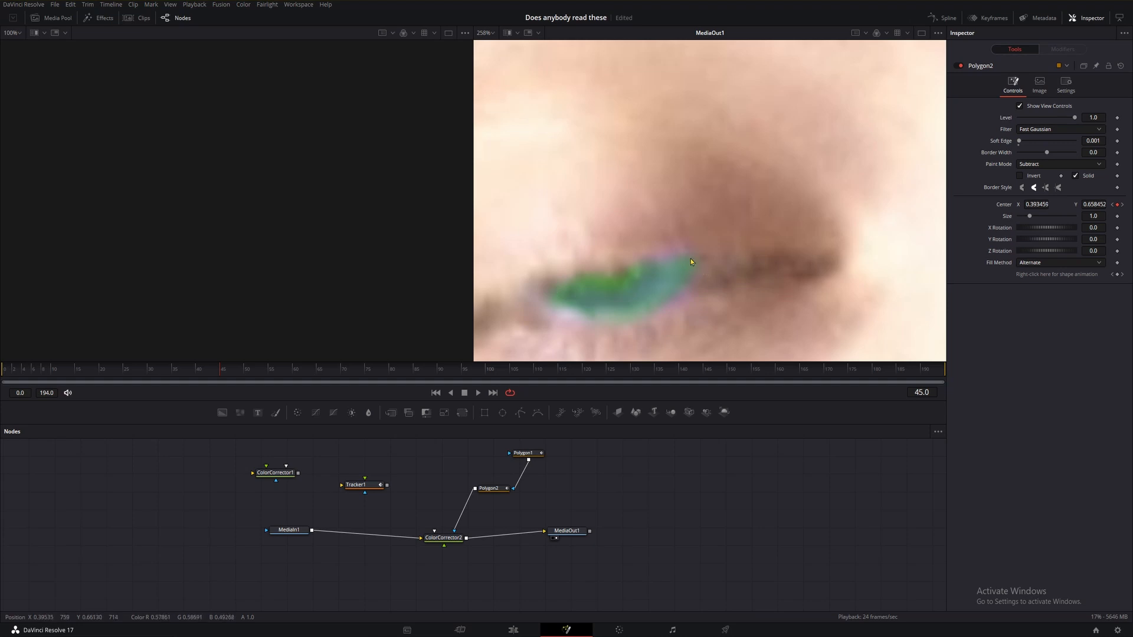
pyautogui.scroll(-5, 607, 303)
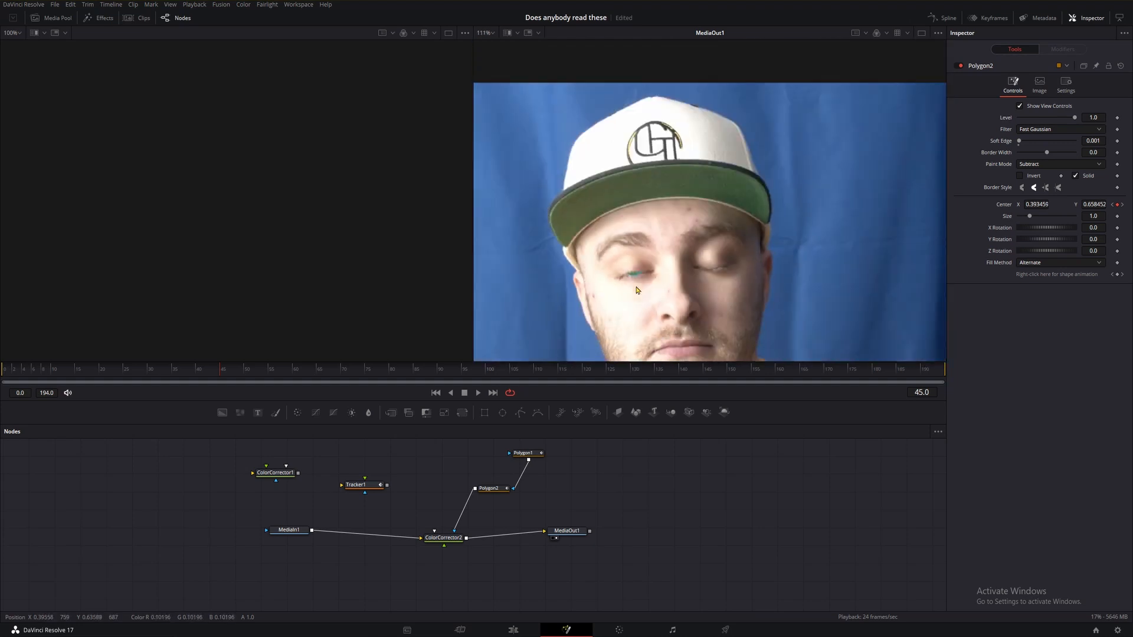
pyautogui.scroll(-2, 655, 299)
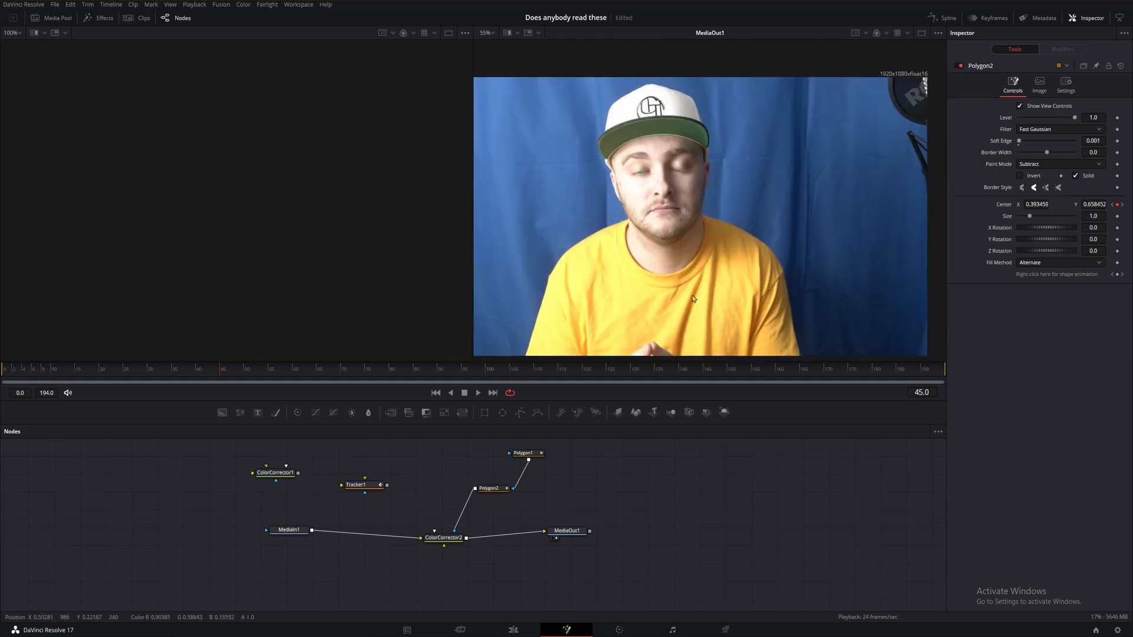
pyautogui.moveTo(201, 371); pyautogui.dragTo(1, 375)
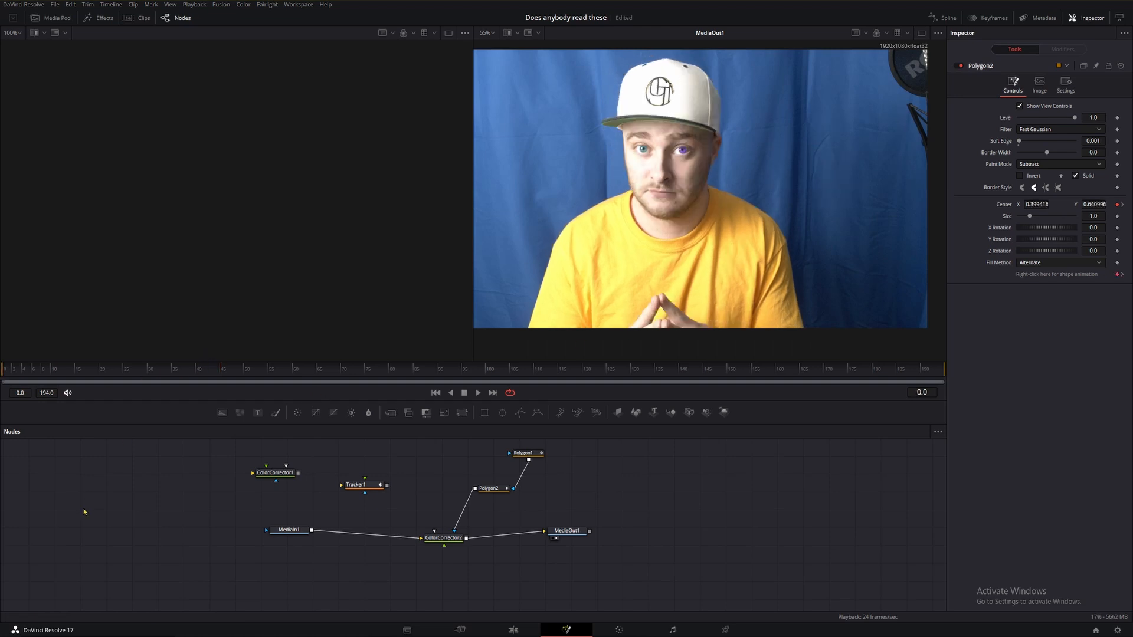
pyautogui.press('space')
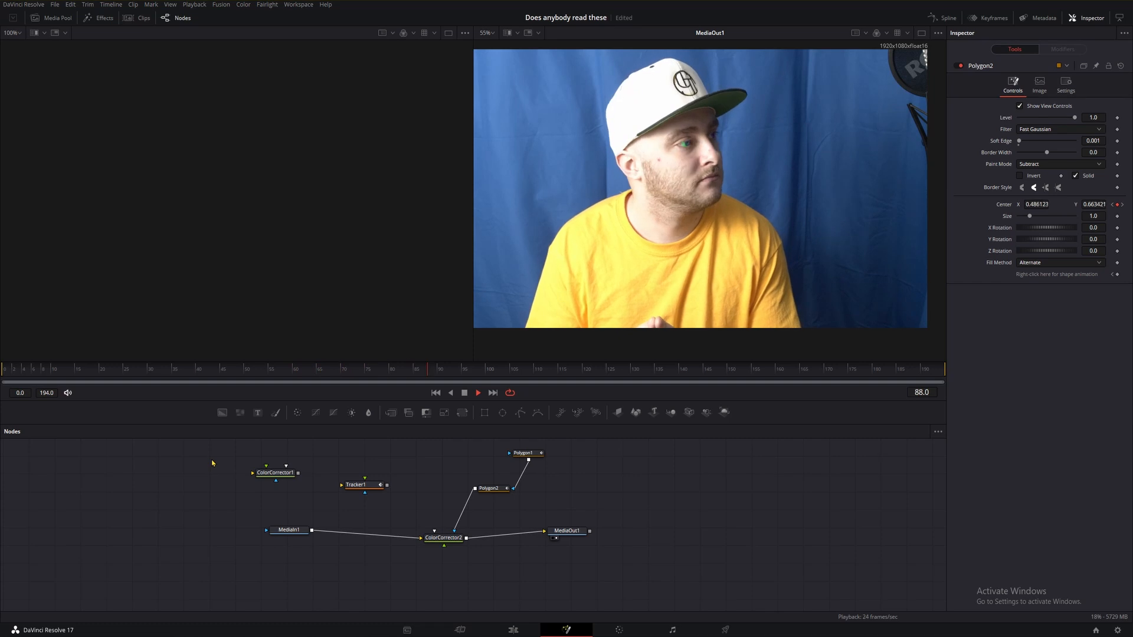
pyautogui.press('space')
pyautogui.moveTo(295, 374); pyautogui.dragTo(263, 375)
pyautogui.scroll(10, 632, 143)
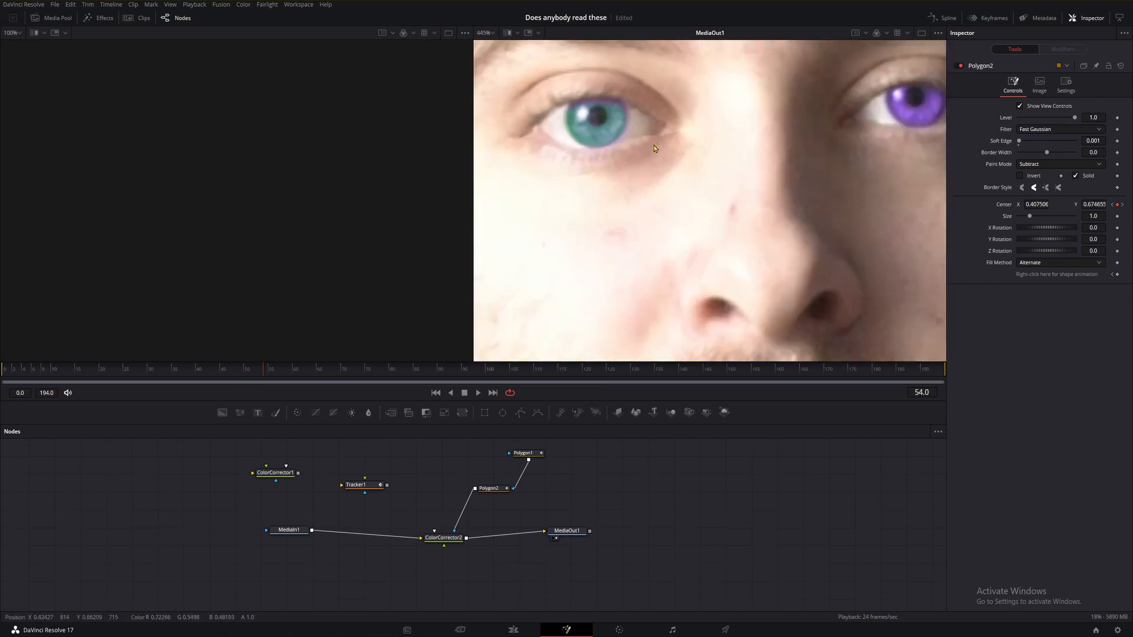
pyautogui.press('Left')
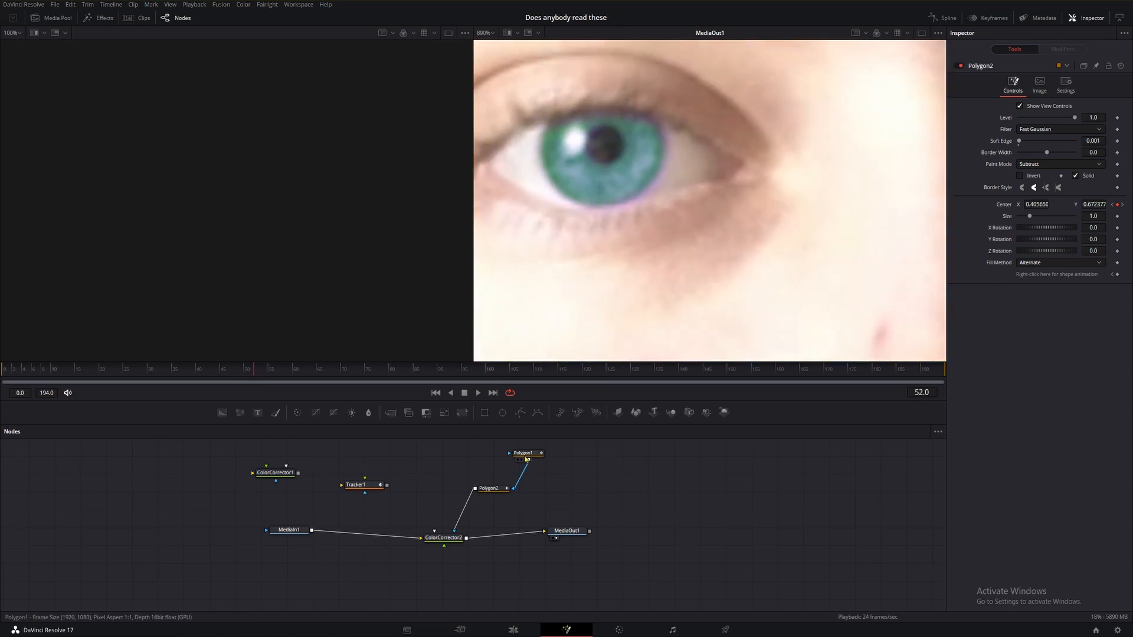
# Select the iris polygon and step through frames 127 to 129 to inspect its fit during the blink.
pyautogui.click(527, 453)
pyautogui.moveTo(520, 98); pyautogui.dragTo(665, 114)
pyautogui.click(685, 175)
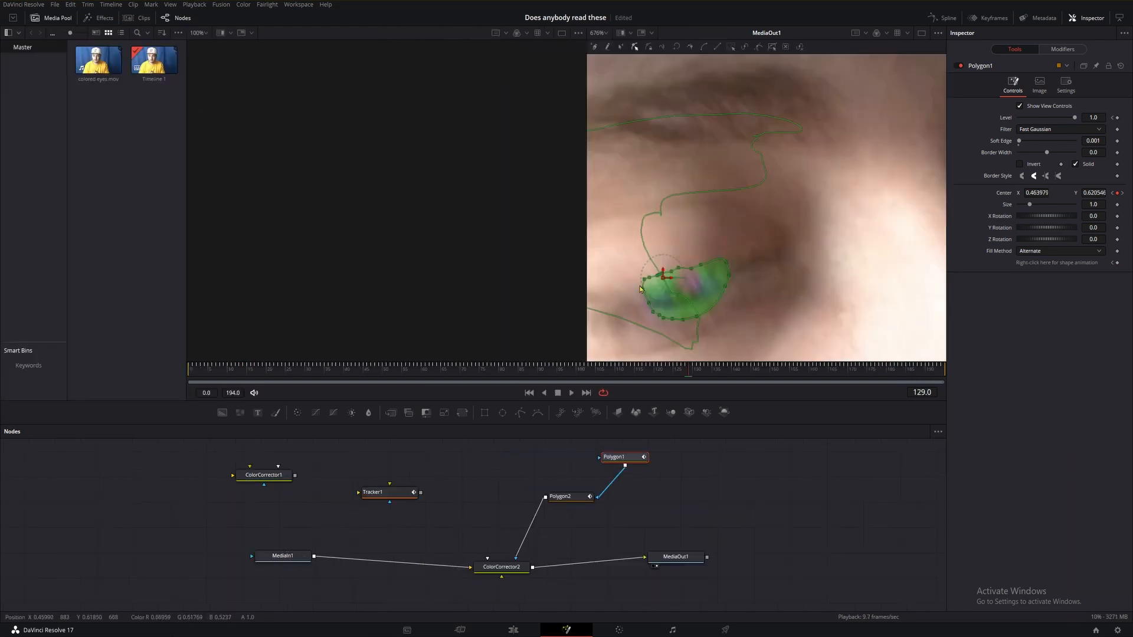
pyautogui.press('Right')
pyautogui.press('Left')
pyautogui.press('Left')
pyautogui.press('Right')
pyautogui.press('Left')
pyautogui.press('Right')
pyautogui.press('Left')
pyautogui.press('Right')
pyautogui.press('Right')
pyautogui.press('Left')
pyautogui.press('Left')
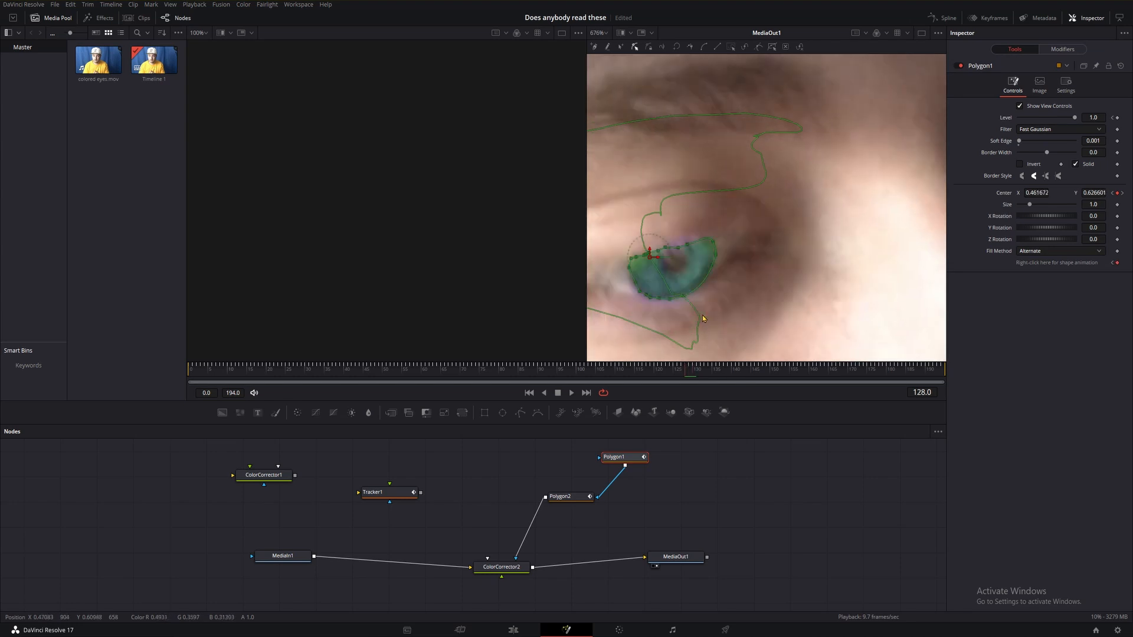
pyautogui.press('Left')
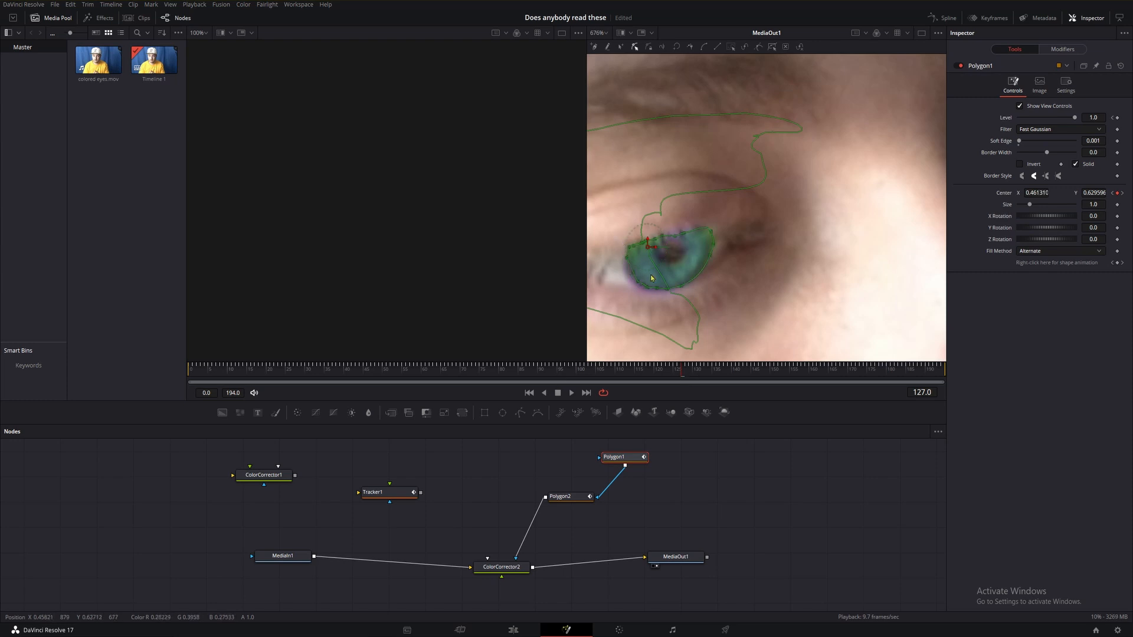
pyautogui.press('Right')
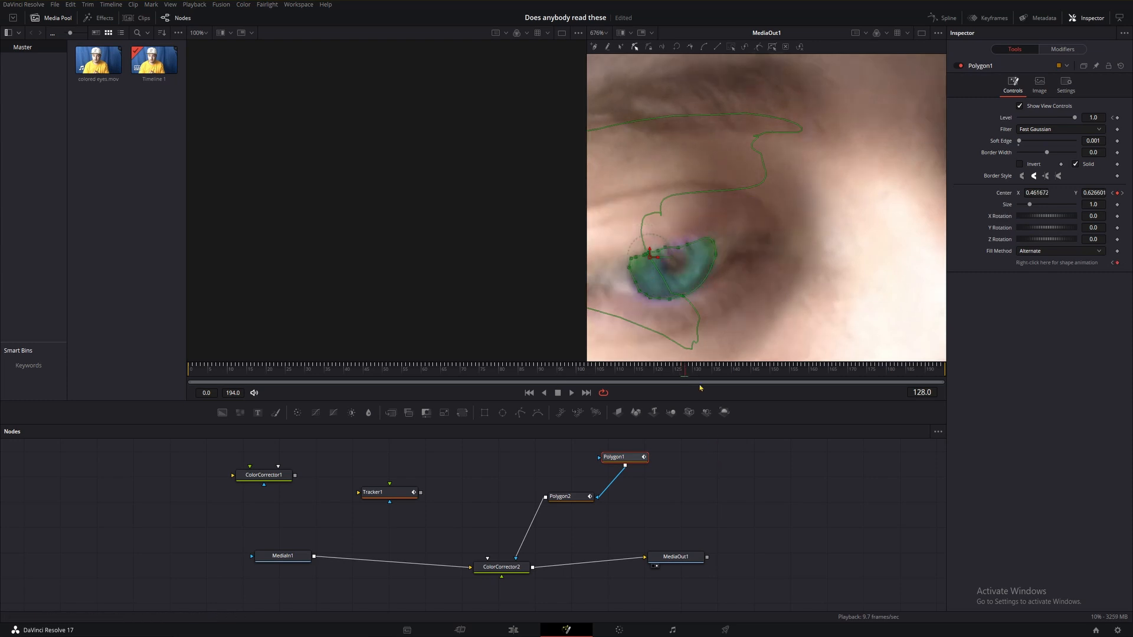
# At frame 130, set the iris polygon's Level to 0 to hide the mask.
pyautogui.click(637, 263)
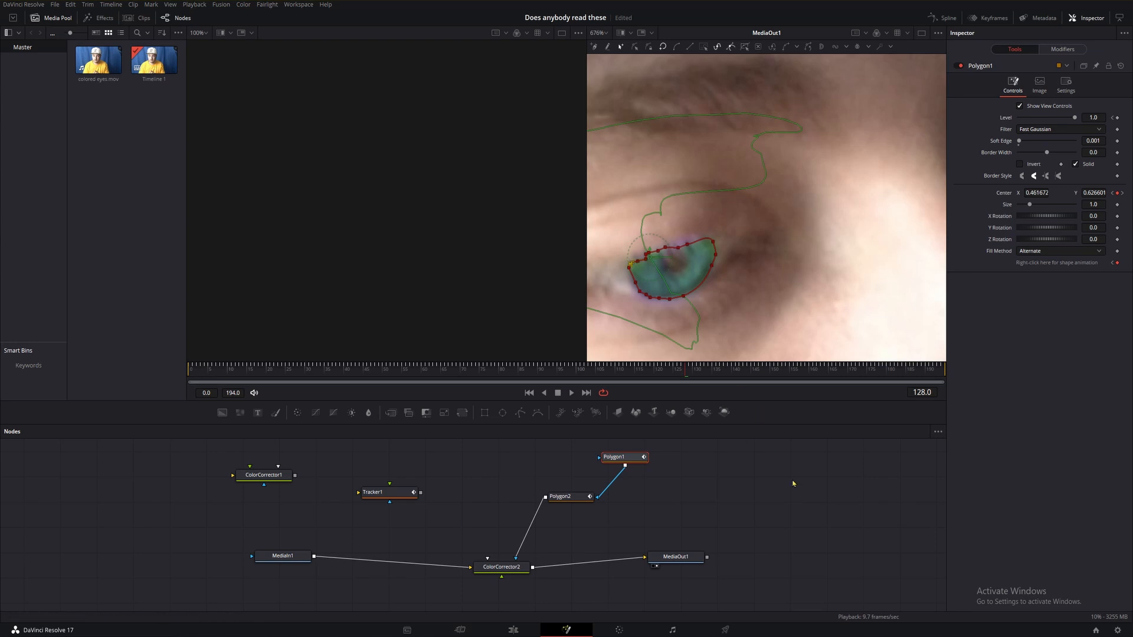
pyautogui.press('Right')
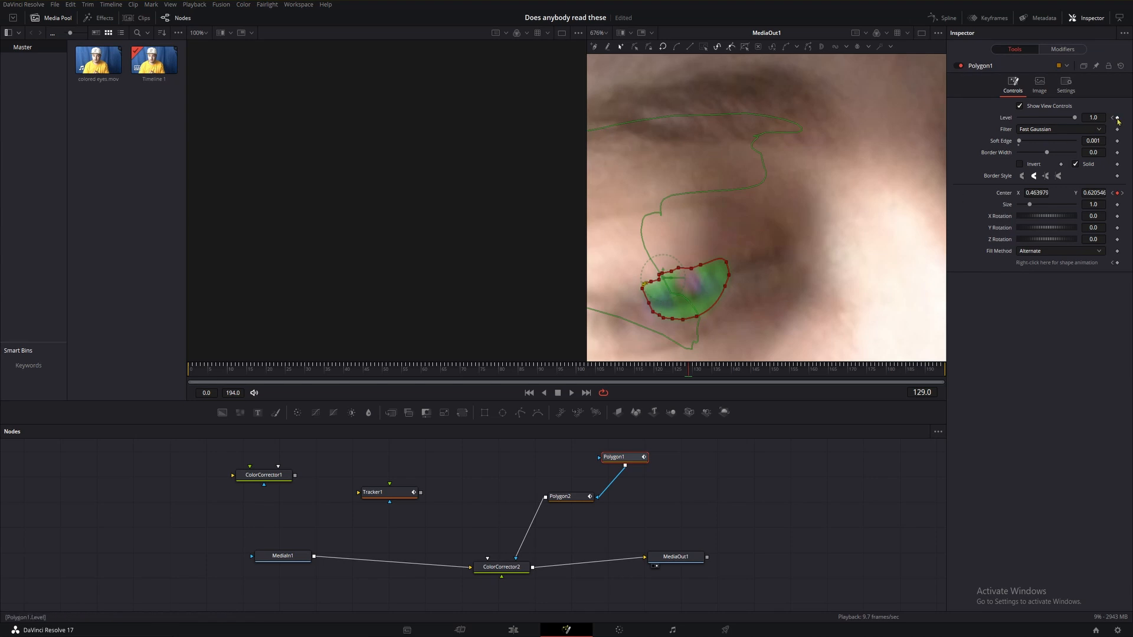
pyautogui.press('Right')
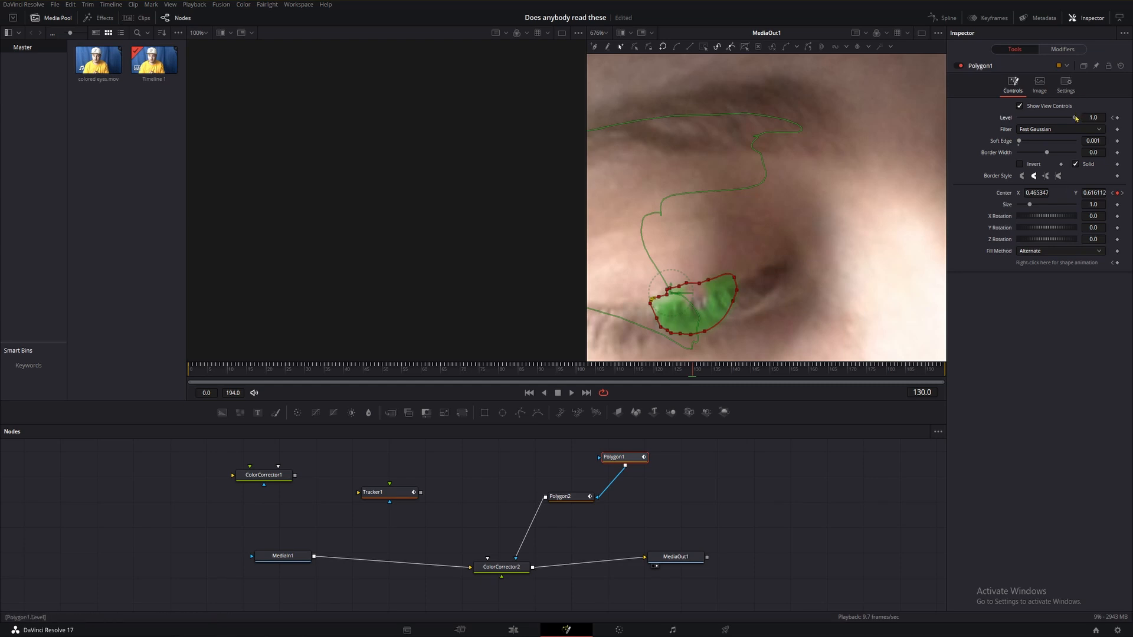
pyautogui.moveTo(1075, 118); pyautogui.dragTo(991, 124)
# At frame 131, set the iris polygon's Level back to 1.0.
pyautogui.press('Right')
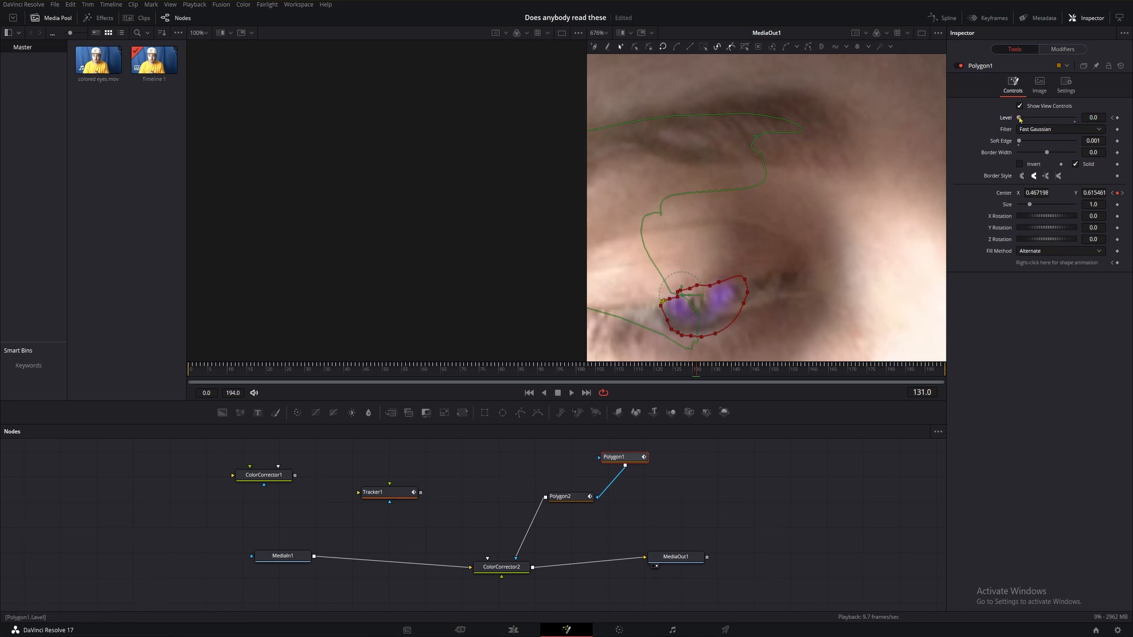
pyautogui.moveTo(1019, 119); pyautogui.dragTo(1074, 118)
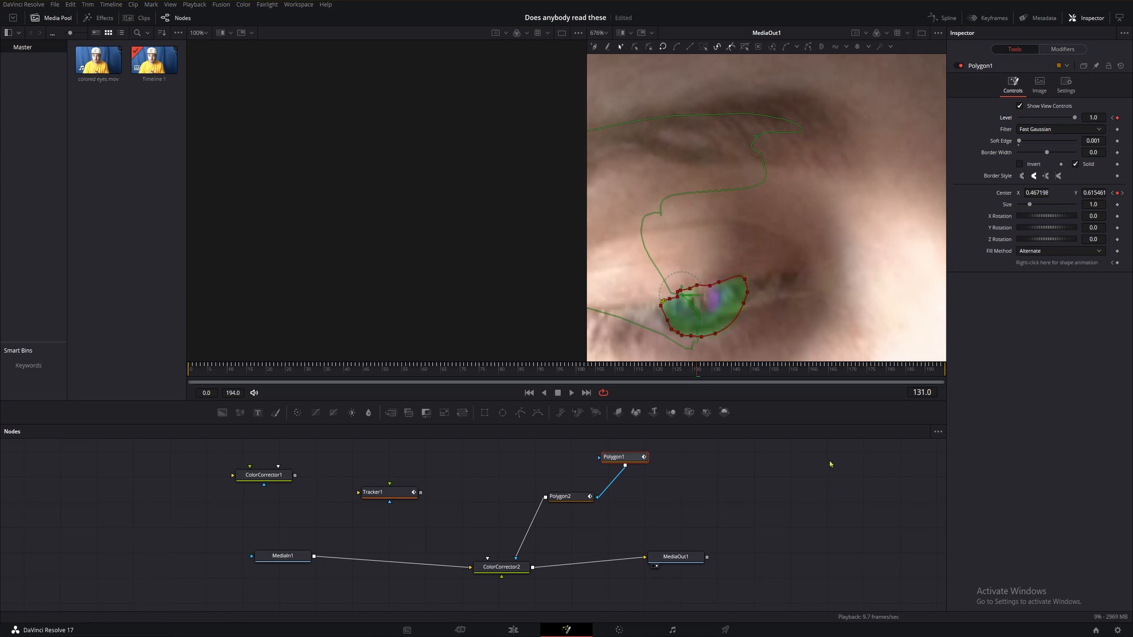
pyautogui.press('Left')
pyautogui.press('Left')
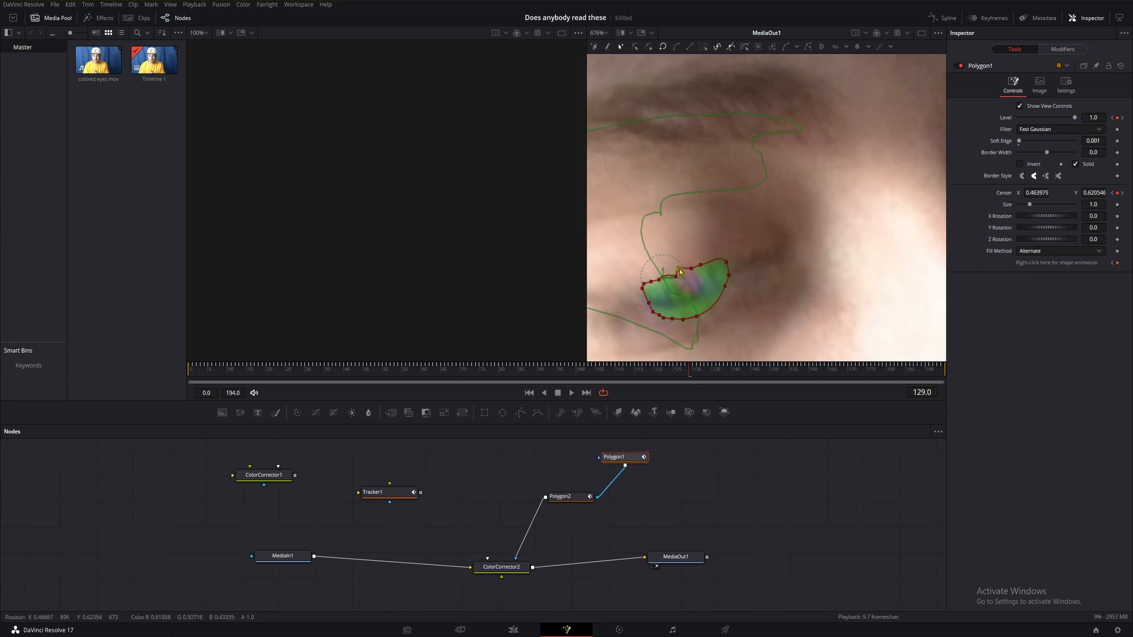
# At frame 129, move a point of the iris polygon to refit its outline to the eye.
pyautogui.moveTo(711, 322); pyautogui.dragTo(691, 308)
pyautogui.click(722, 318)
# Select the pupil polygon and play and scrub through frames 130 to 141 to review both masks during the blink.
pyautogui.click(563, 497)
pyautogui.click(738, 494)
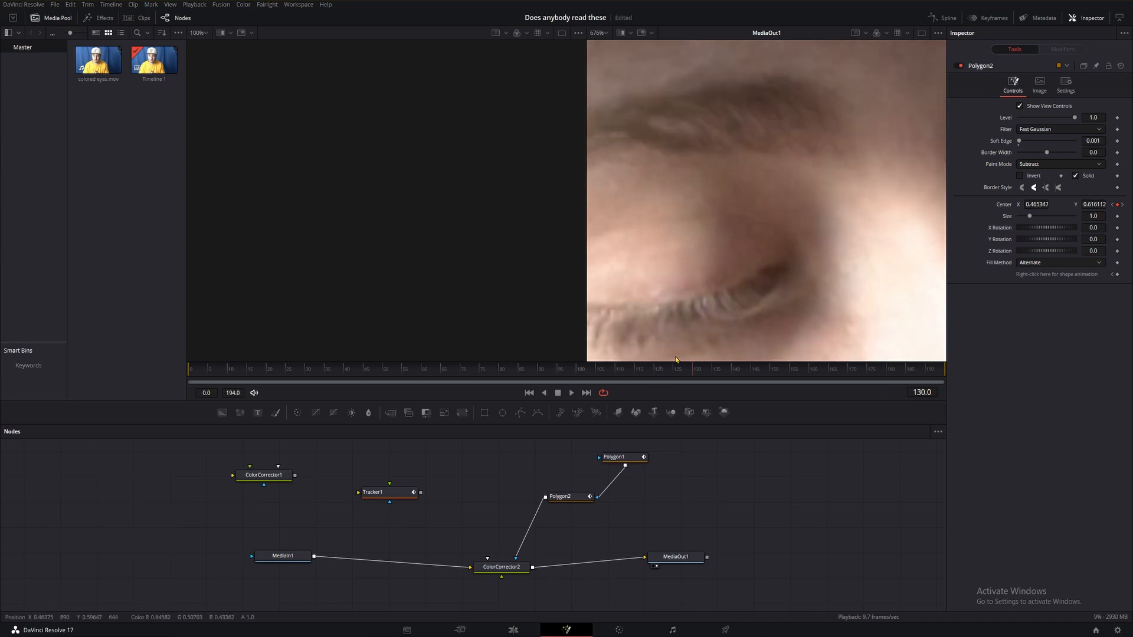
pyautogui.scroll(-8, 653, 224)
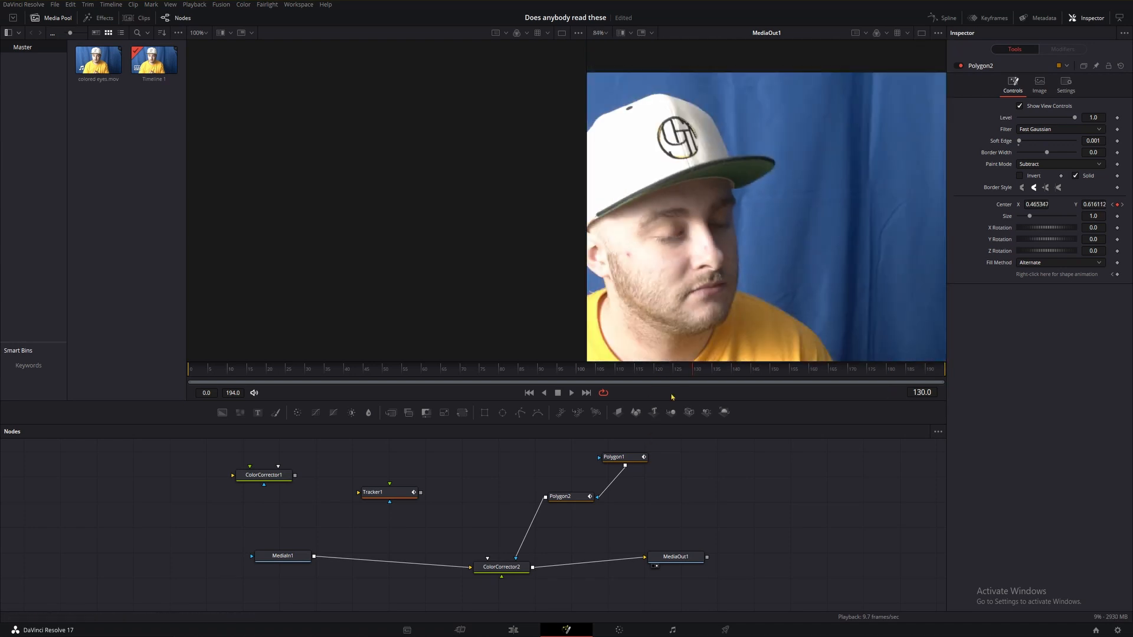
pyautogui.click(645, 377)
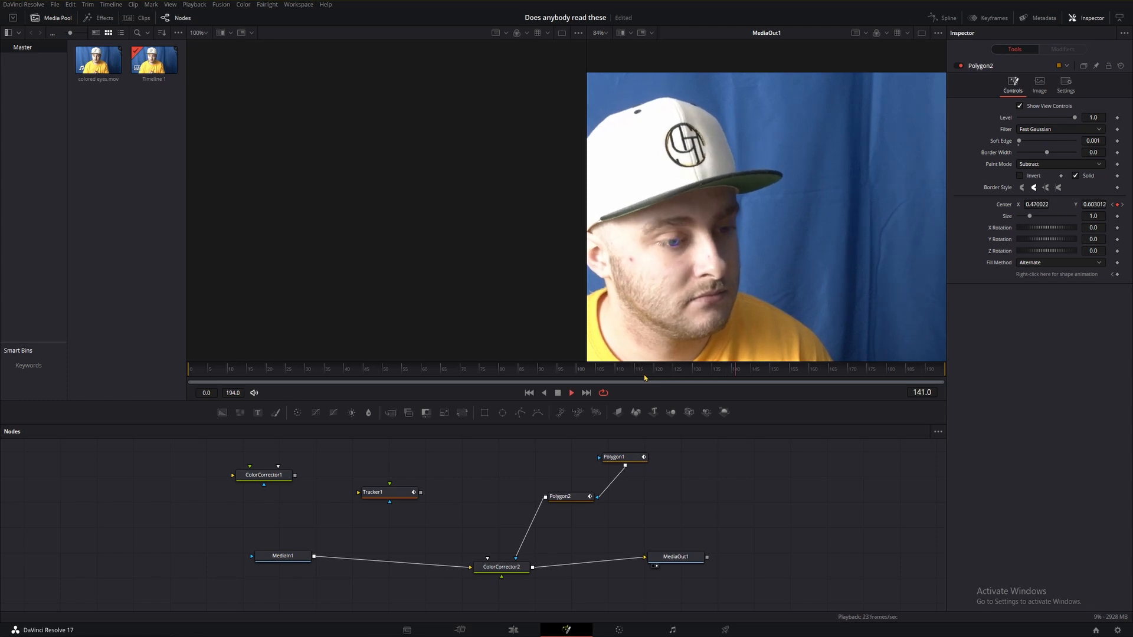
pyautogui.press('space')
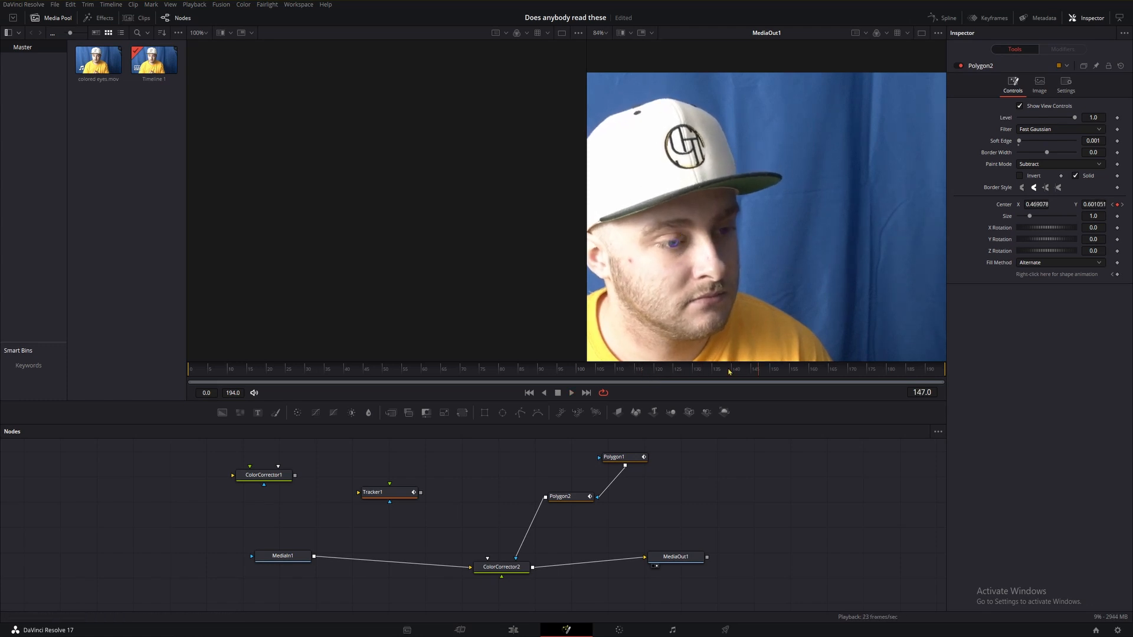
pyautogui.click(668, 372)
pyautogui.press('space')
pyautogui.press('space')
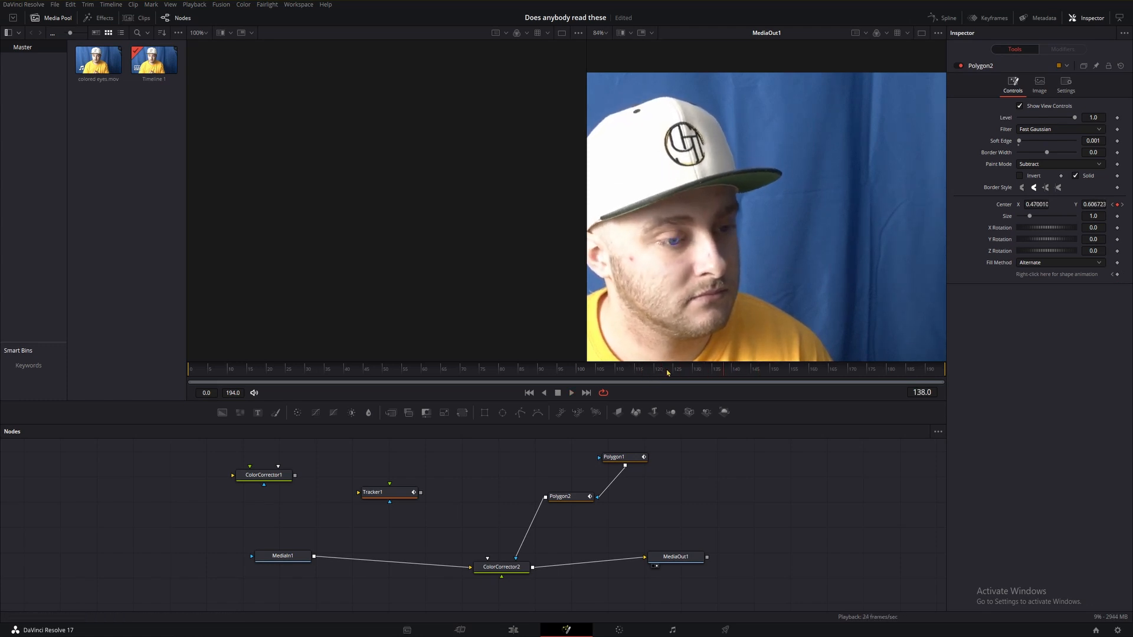
pyautogui.click(706, 376)
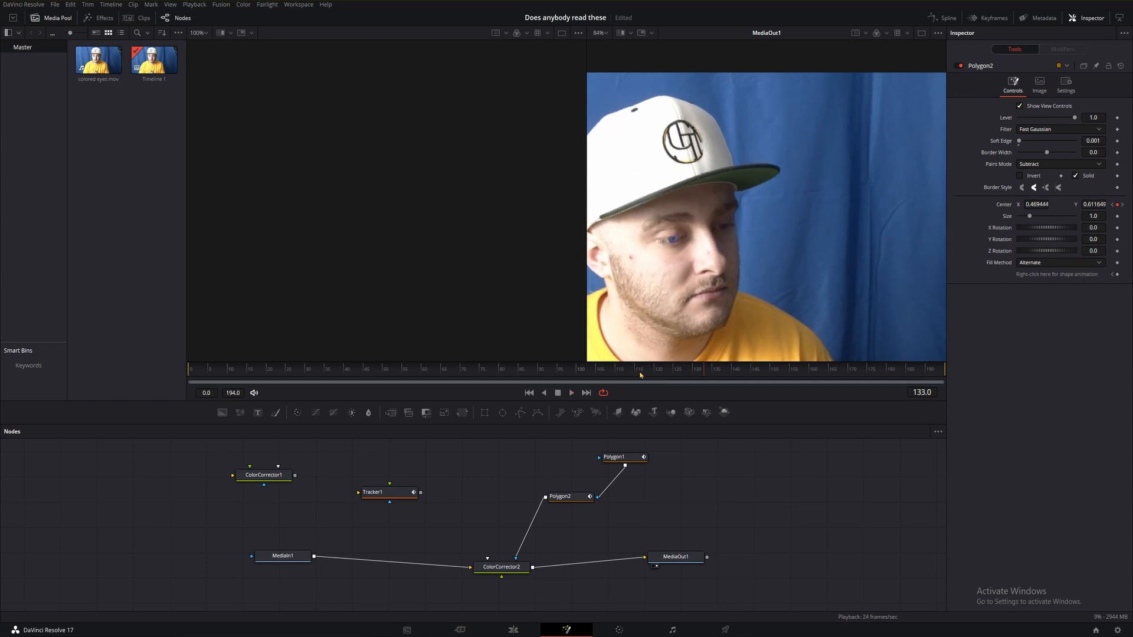
pyautogui.press('Right')
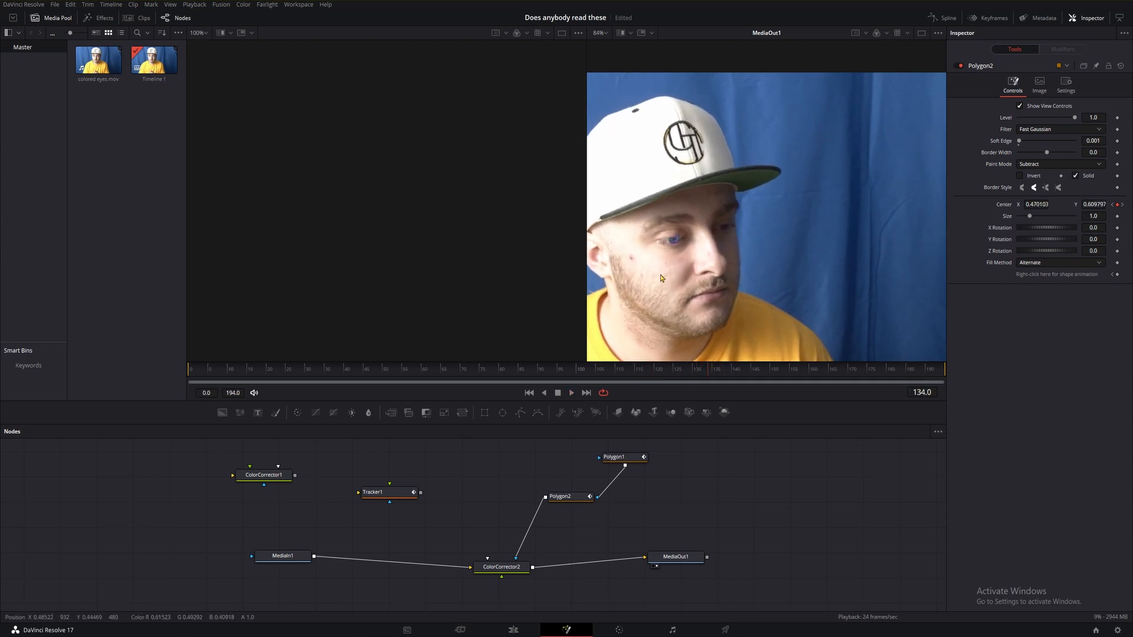
pyautogui.click(696, 374)
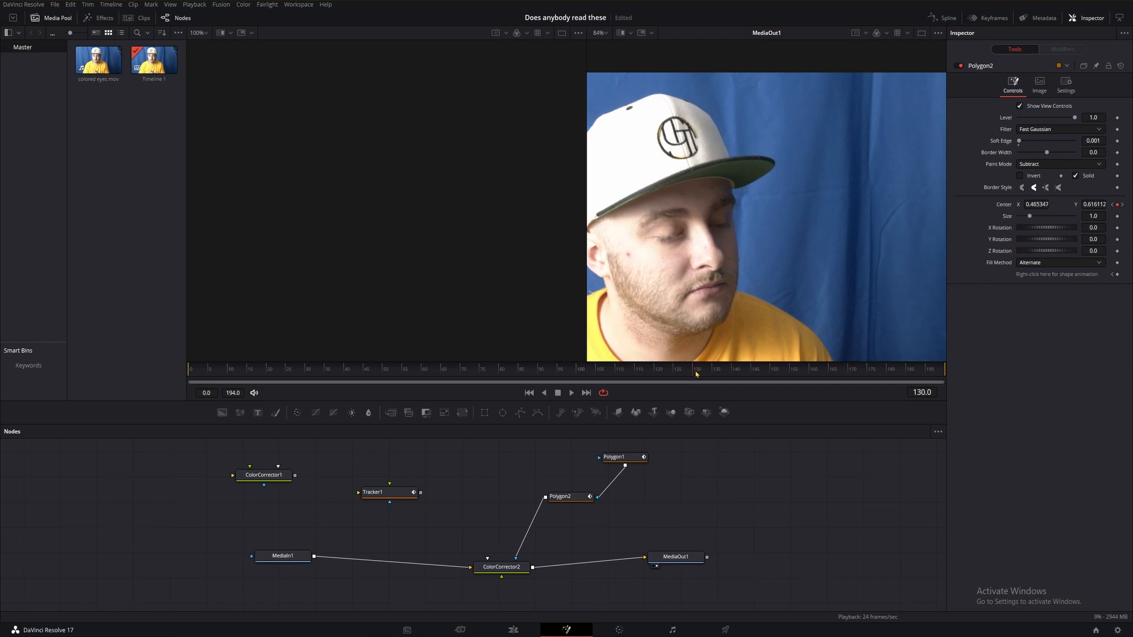
pyautogui.scroll(5, 697, 306)
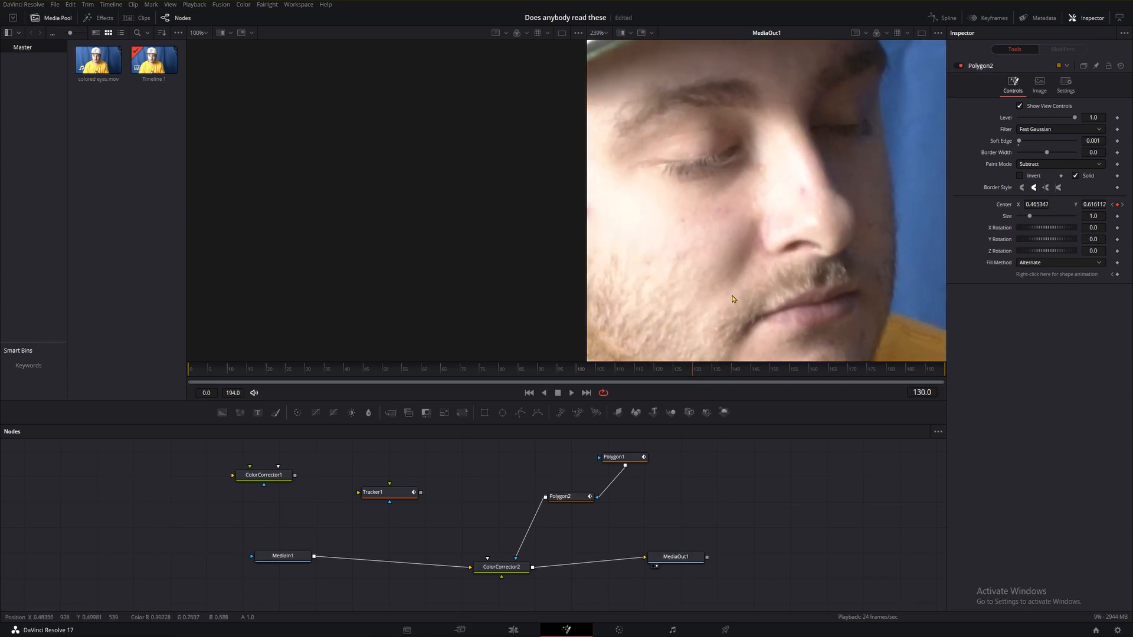
# Step frame by frame from 130 to 150, switching between the pupil and iris polygons to inspect their fit.
pyautogui.press('Right')
pyautogui.press('Right')
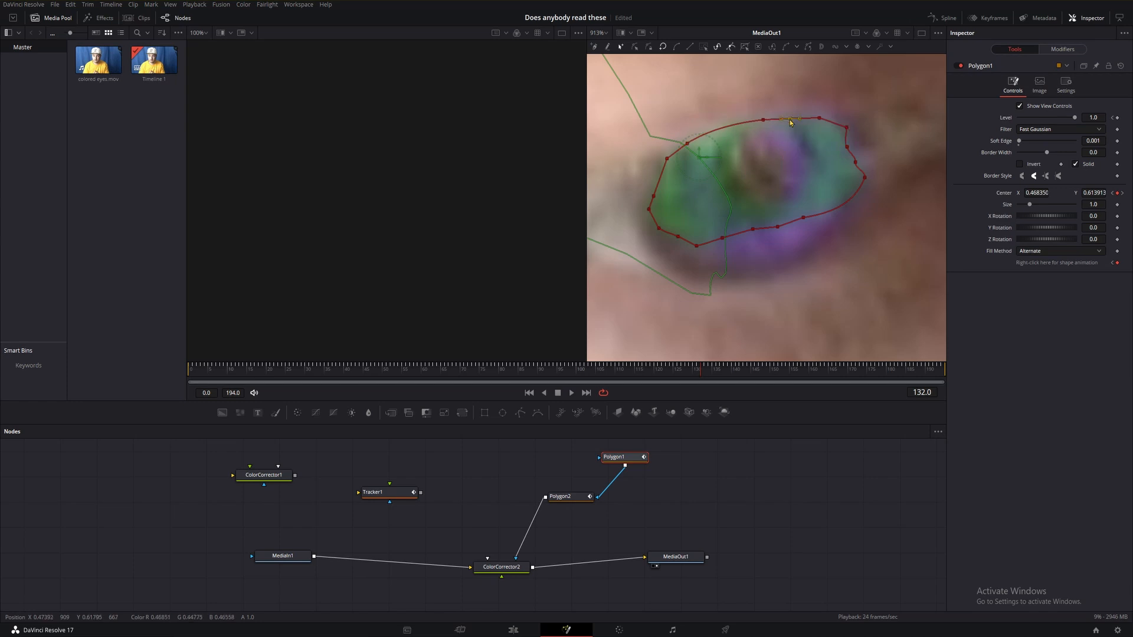
pyautogui.click(561, 496)
pyautogui.press('Right')
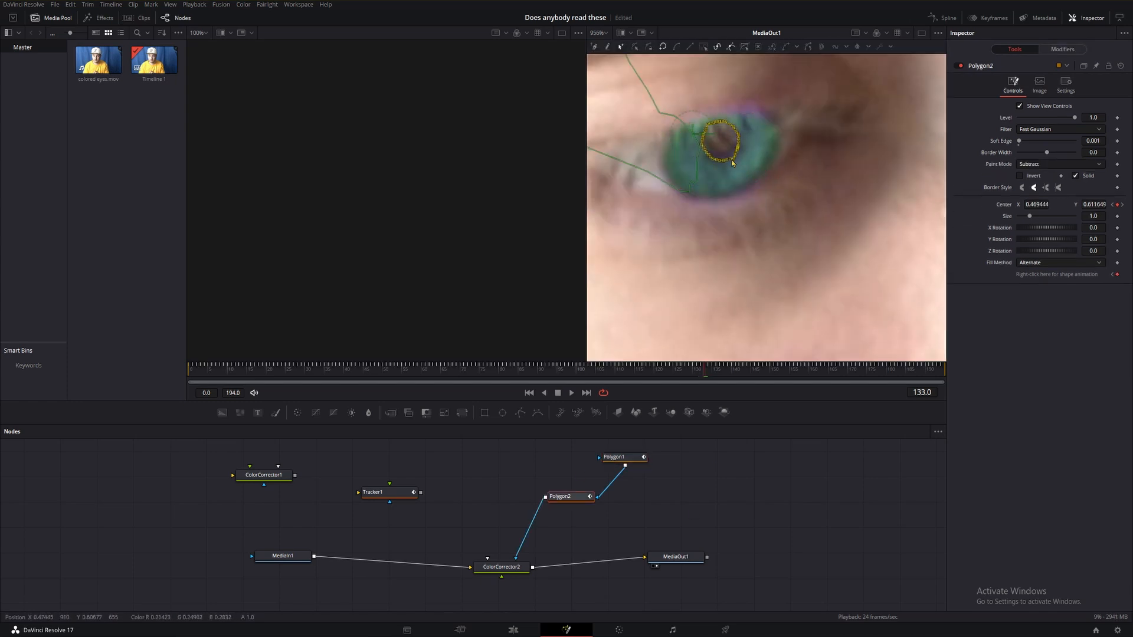
pyautogui.click(615, 457)
pyautogui.press('Right')
pyautogui.press('Right')
pyautogui.press('Right')
pyautogui.press('Right')
pyautogui.press('Right')
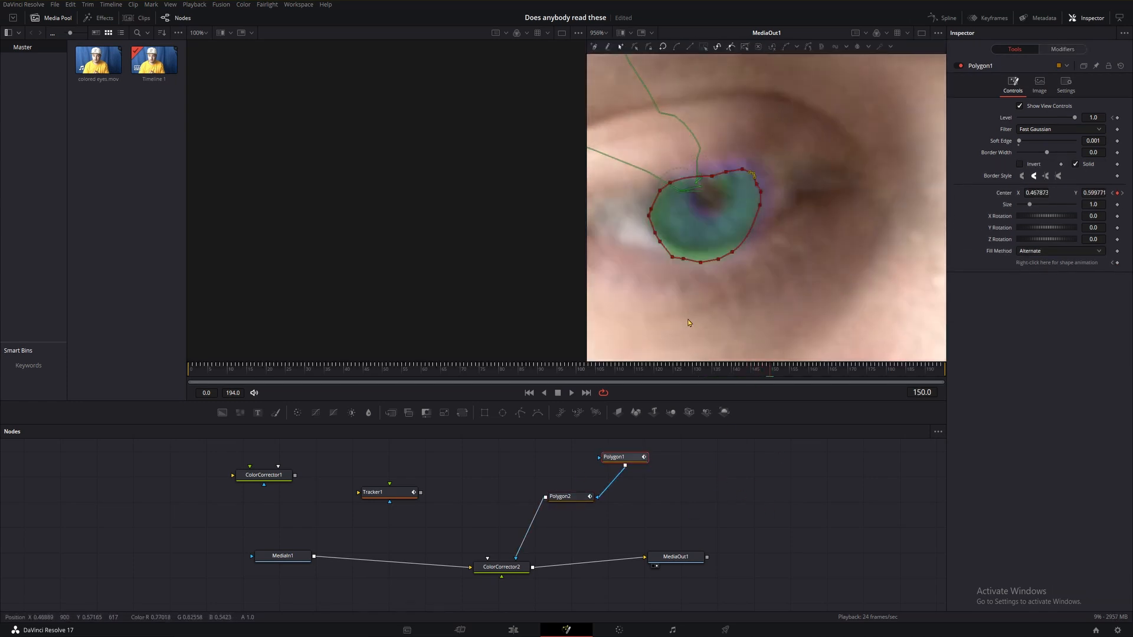
pyautogui.press('Right')
# Continue stepping up to frame 160, alternating between the pupil and iris polygons to check their alignment.
pyautogui.press('Right')
pyautogui.press('Right')
# Select the iris polygon, advance several frames, and move it to realign with the iris.
pyautogui.press('Right')
pyautogui.press('Right')
pyautogui.click(562, 496)
pyautogui.click(774, 458)
pyautogui.click(615, 458)
# Advance a few more frames and reposition the iris polygon's outline over the iris.
pyautogui.press('Right')
pyautogui.press('Right')
pyautogui.press('Right')
pyautogui.click(561, 497)
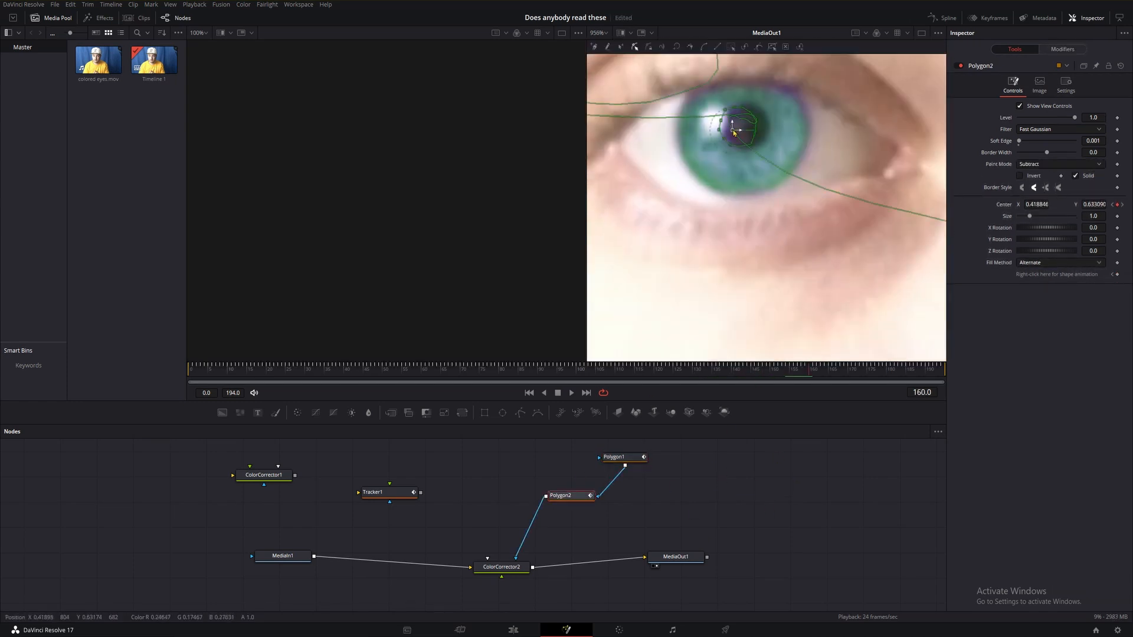
pyautogui.click(615, 457)
pyautogui.press('Right')
pyautogui.press('Right')
pyautogui.press('Right')
pyautogui.press('Right')
pyautogui.press('Right')
pyautogui.press('Right')
pyautogui.press('Right')
pyautogui.press('Right')
pyautogui.moveTo(710, 188); pyautogui.dragTo(731, 238)
pyautogui.press('Right')
pyautogui.press('Right')
pyautogui.press('Right')
pyautogui.press('Right')
pyautogui.scroll(-2, 720, 171)
pyautogui.click(615, 457)
pyautogui.moveTo(720, 226); pyautogui.dragTo(713, 227)
pyautogui.moveTo(780, 175); pyautogui.dragTo(788, 243)
# Select the pupil polygon and move it back over the pupil at frame 180.
pyautogui.click(565, 497)
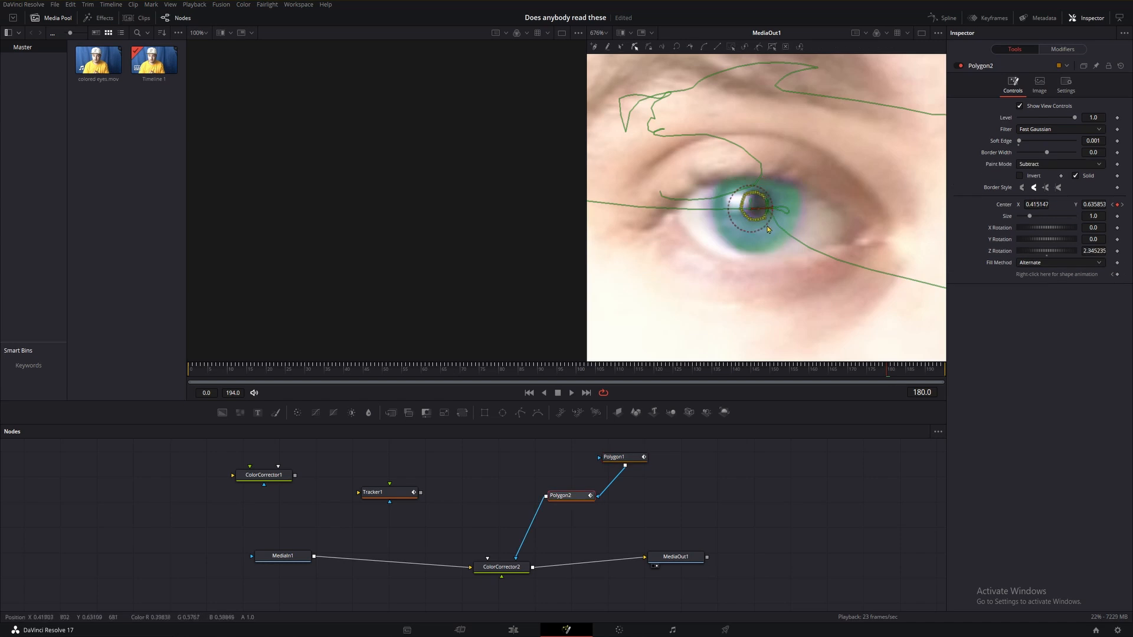
pyautogui.moveTo(733, 180); pyautogui.dragTo(789, 276)
pyautogui.click(766, 512)
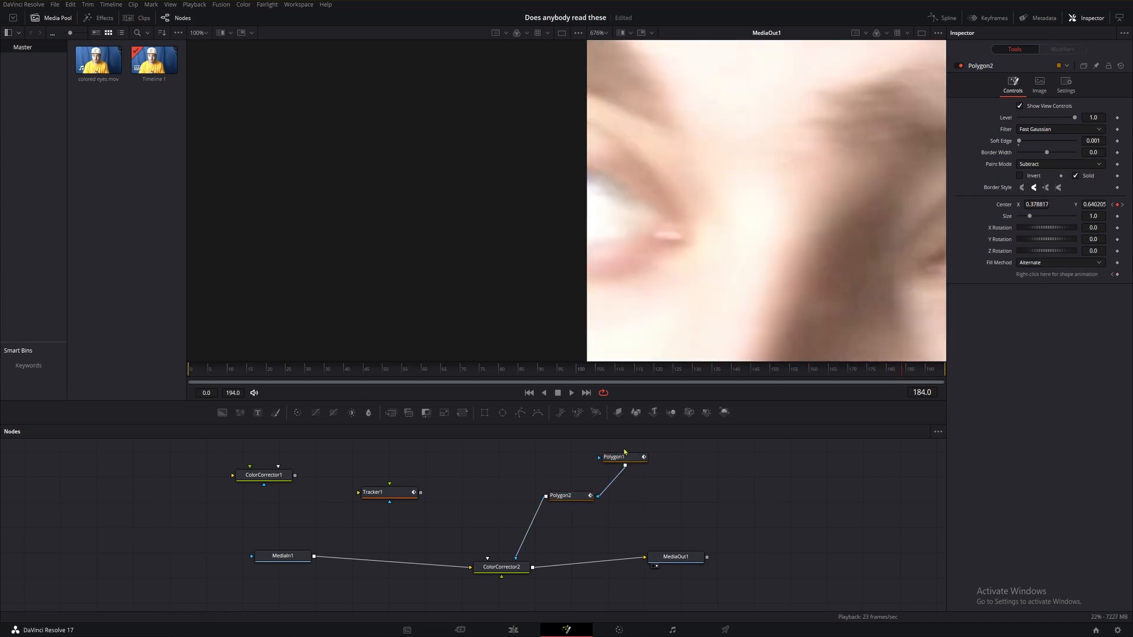
pyautogui.scroll(-6, 724, 298)
pyautogui.scroll(2, 725, 210)
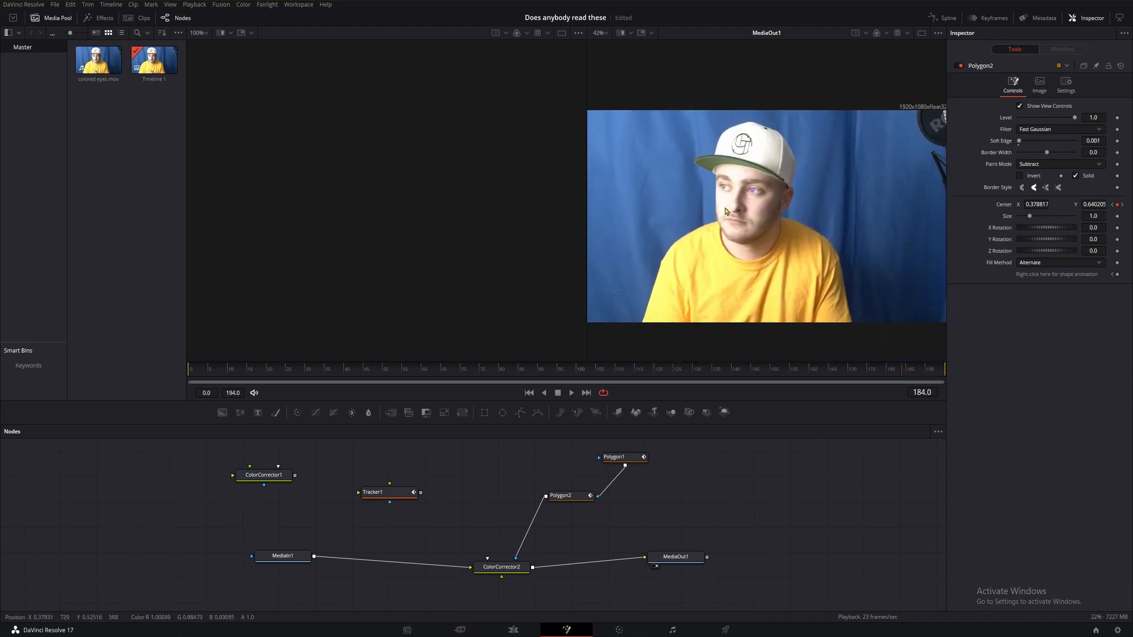